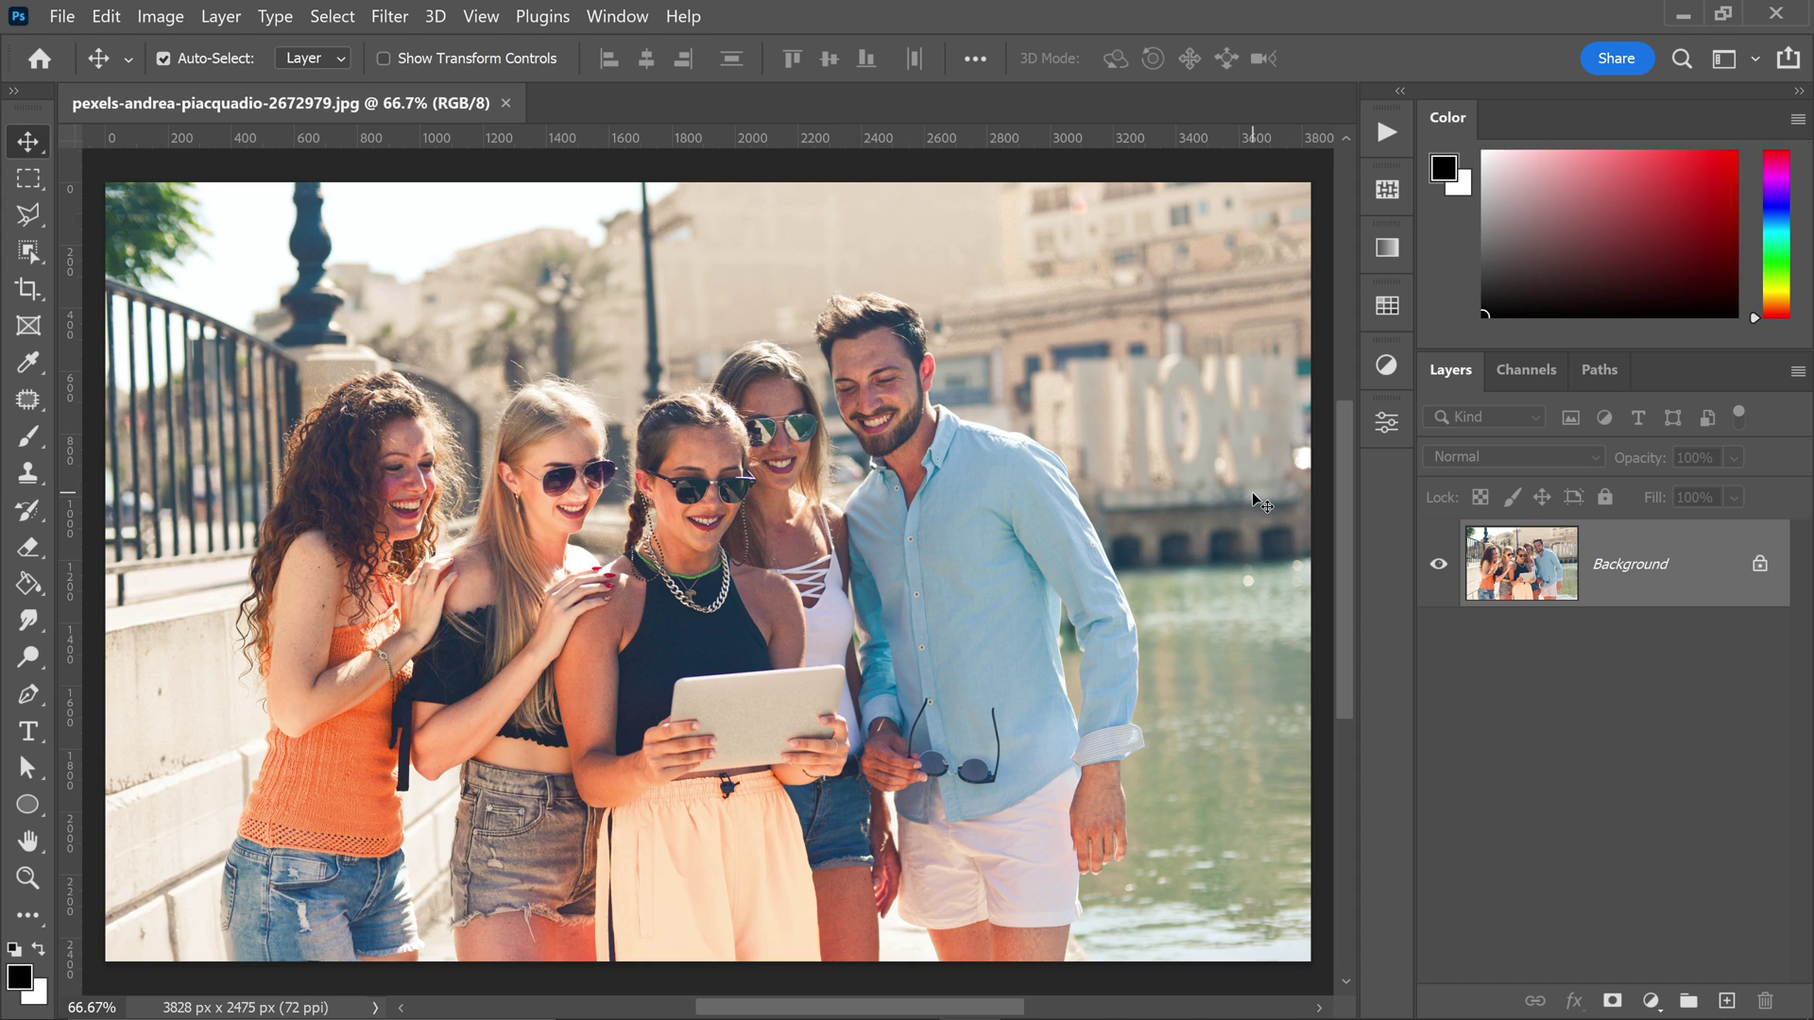
- Unlock the group photo's Background layer so it becomes an editable Layer 0
left_click(1759, 565)
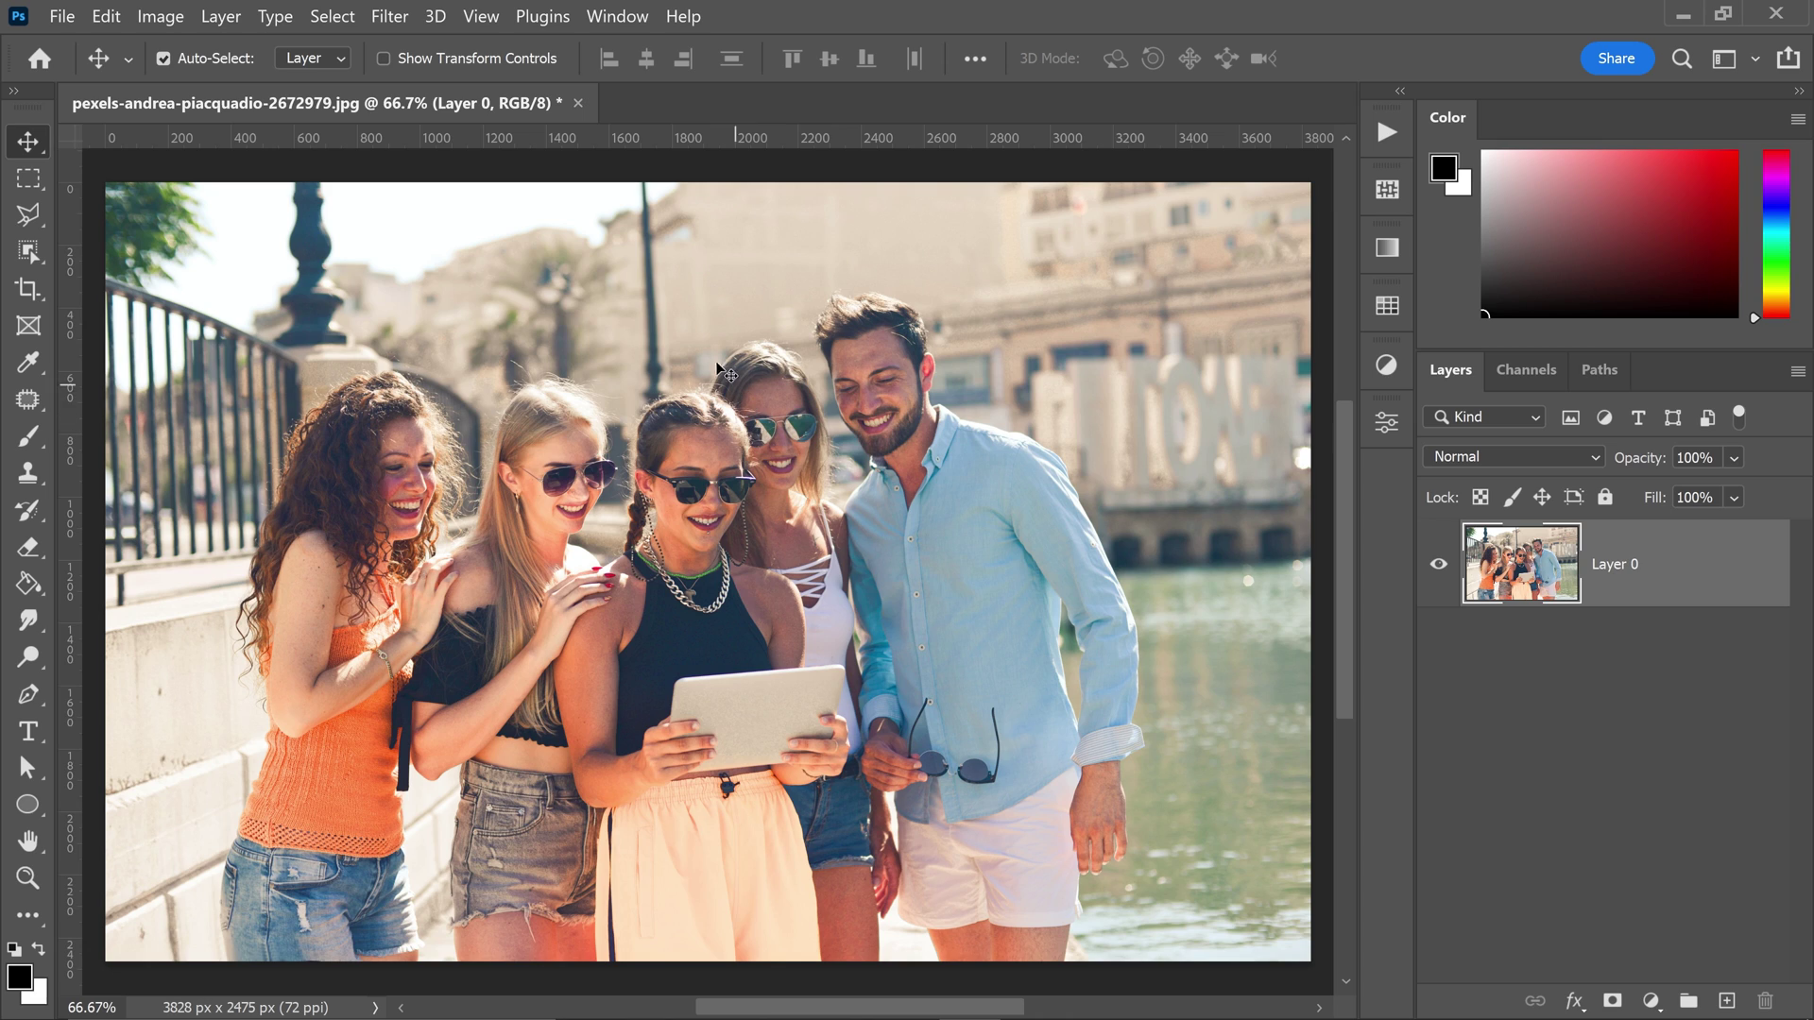
- Run Select > Subject so Photoshop outlines all five people
left_click(333, 17)
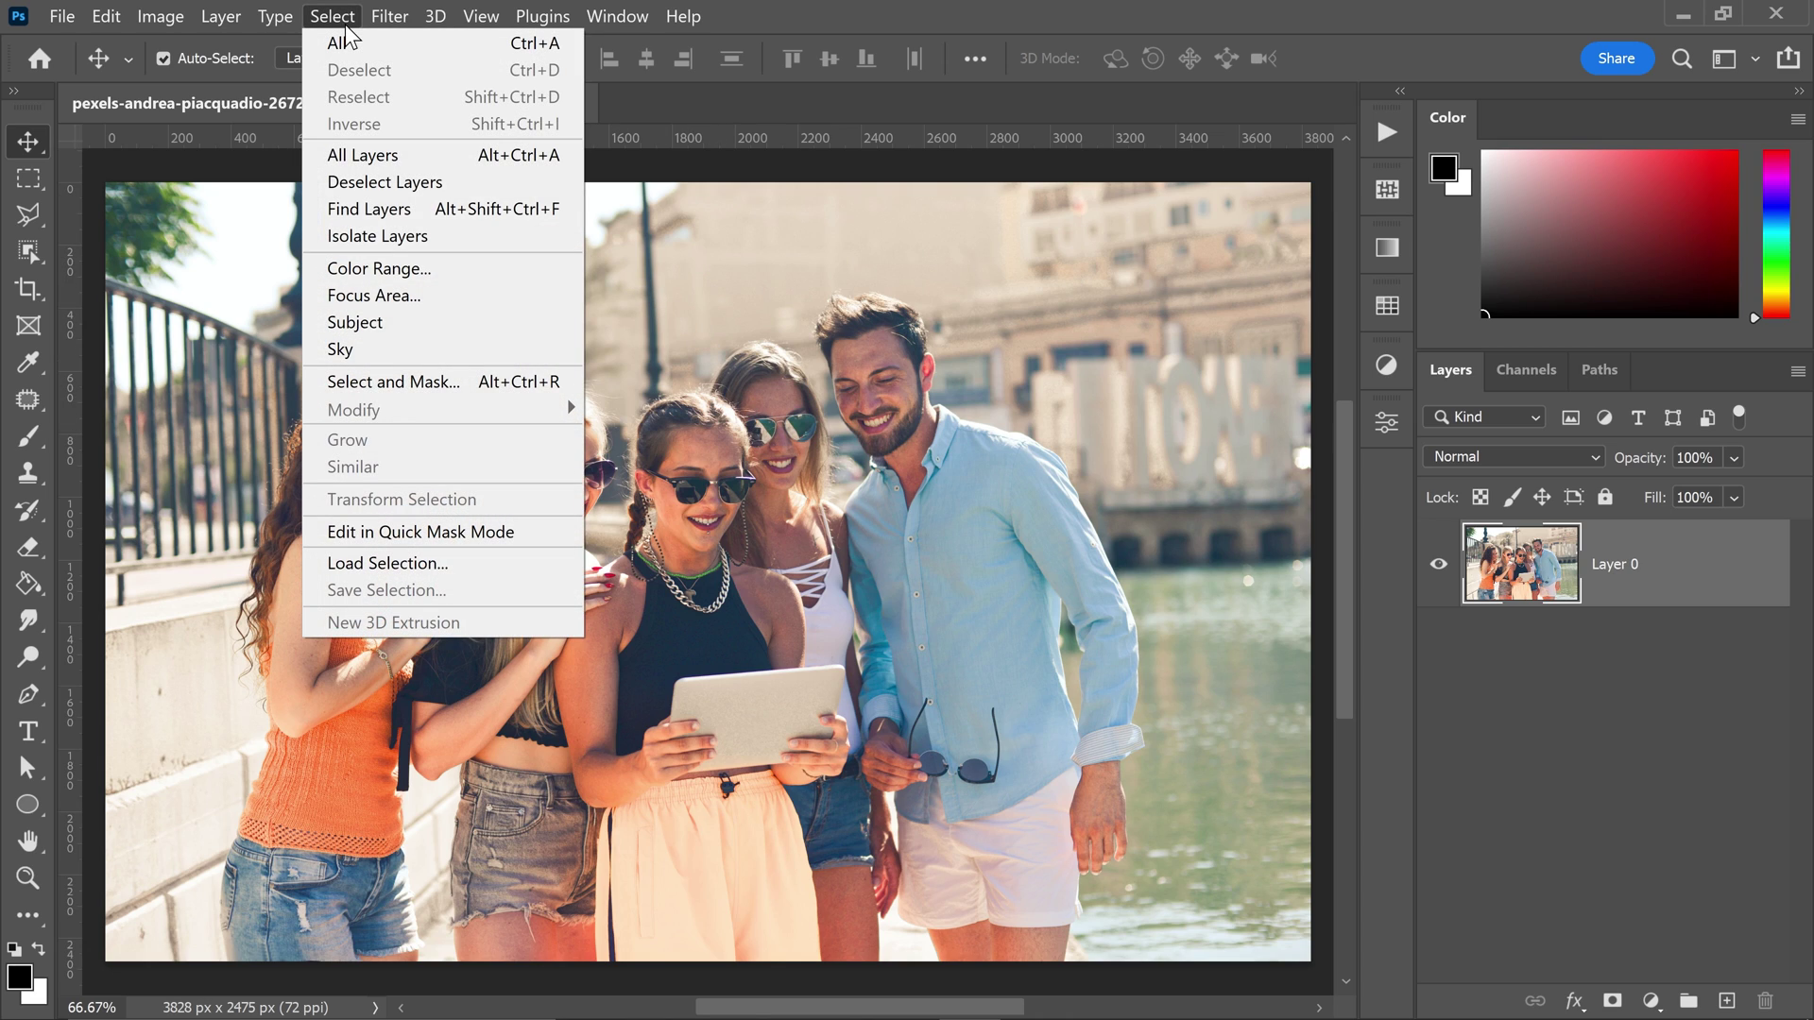
left_click(393, 320)
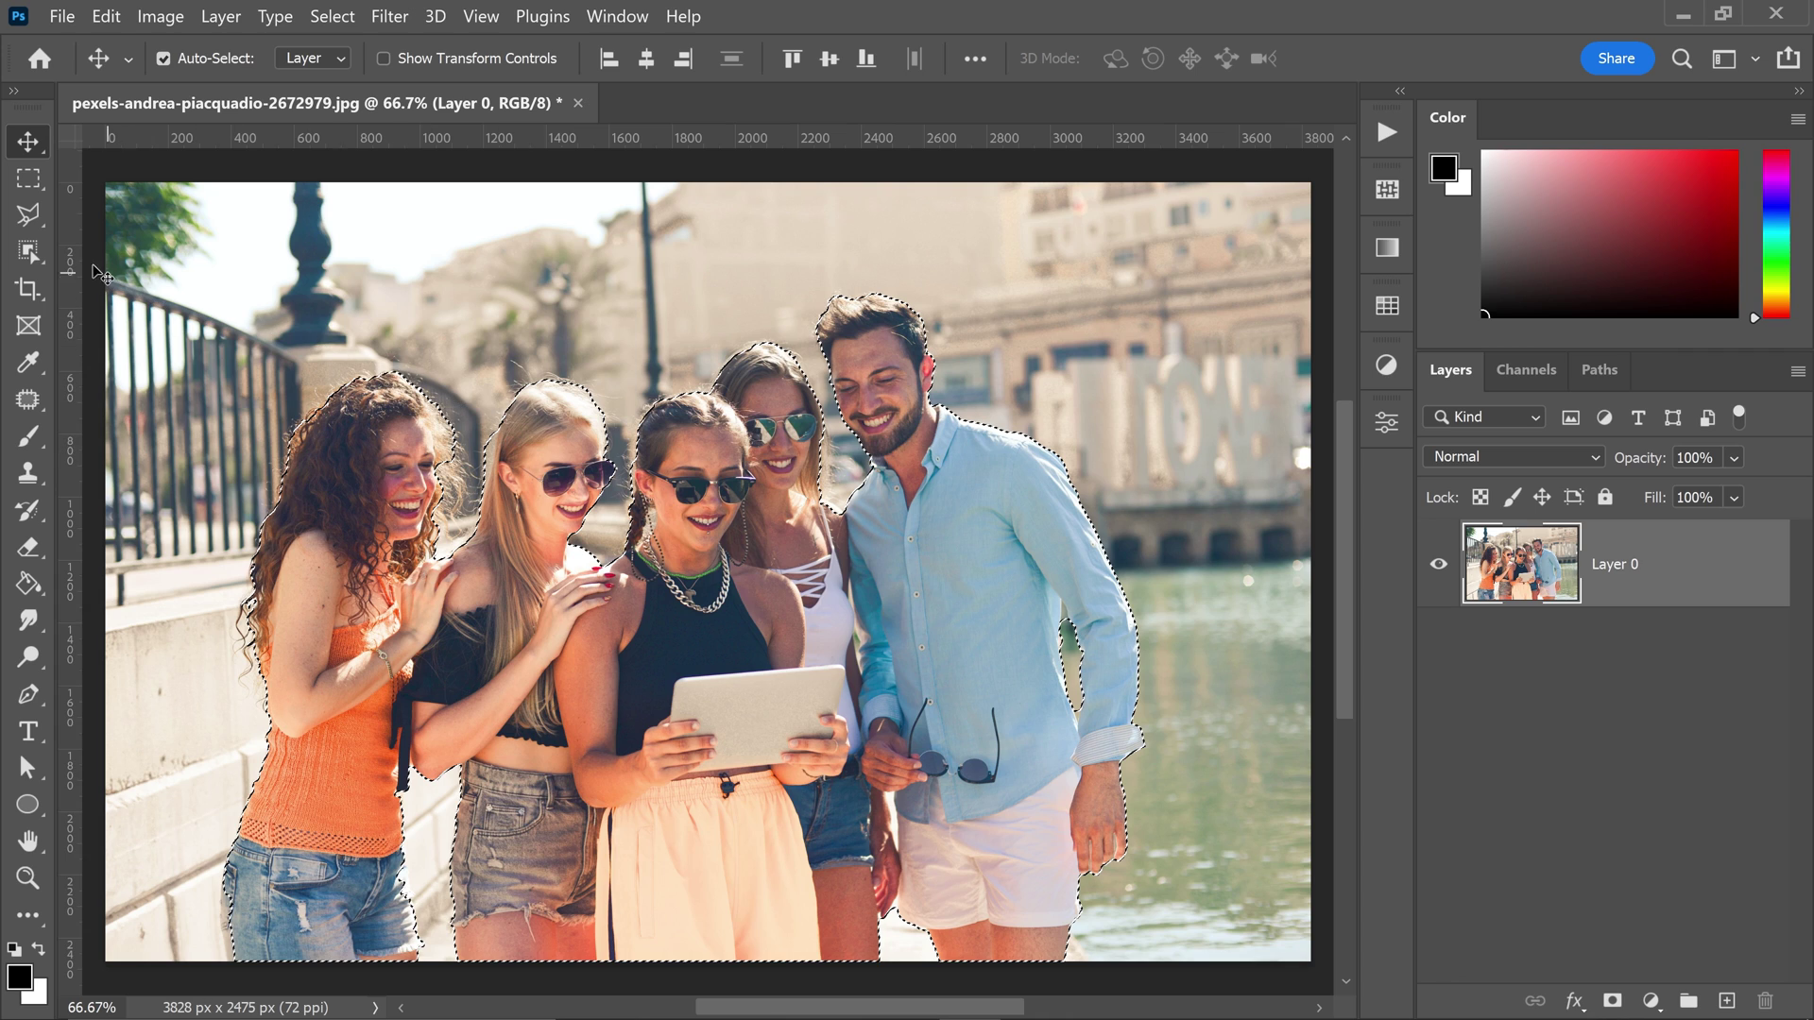
- Switch to the Polygonal Lasso Tool in Add to selection mode
left_click(36, 214)
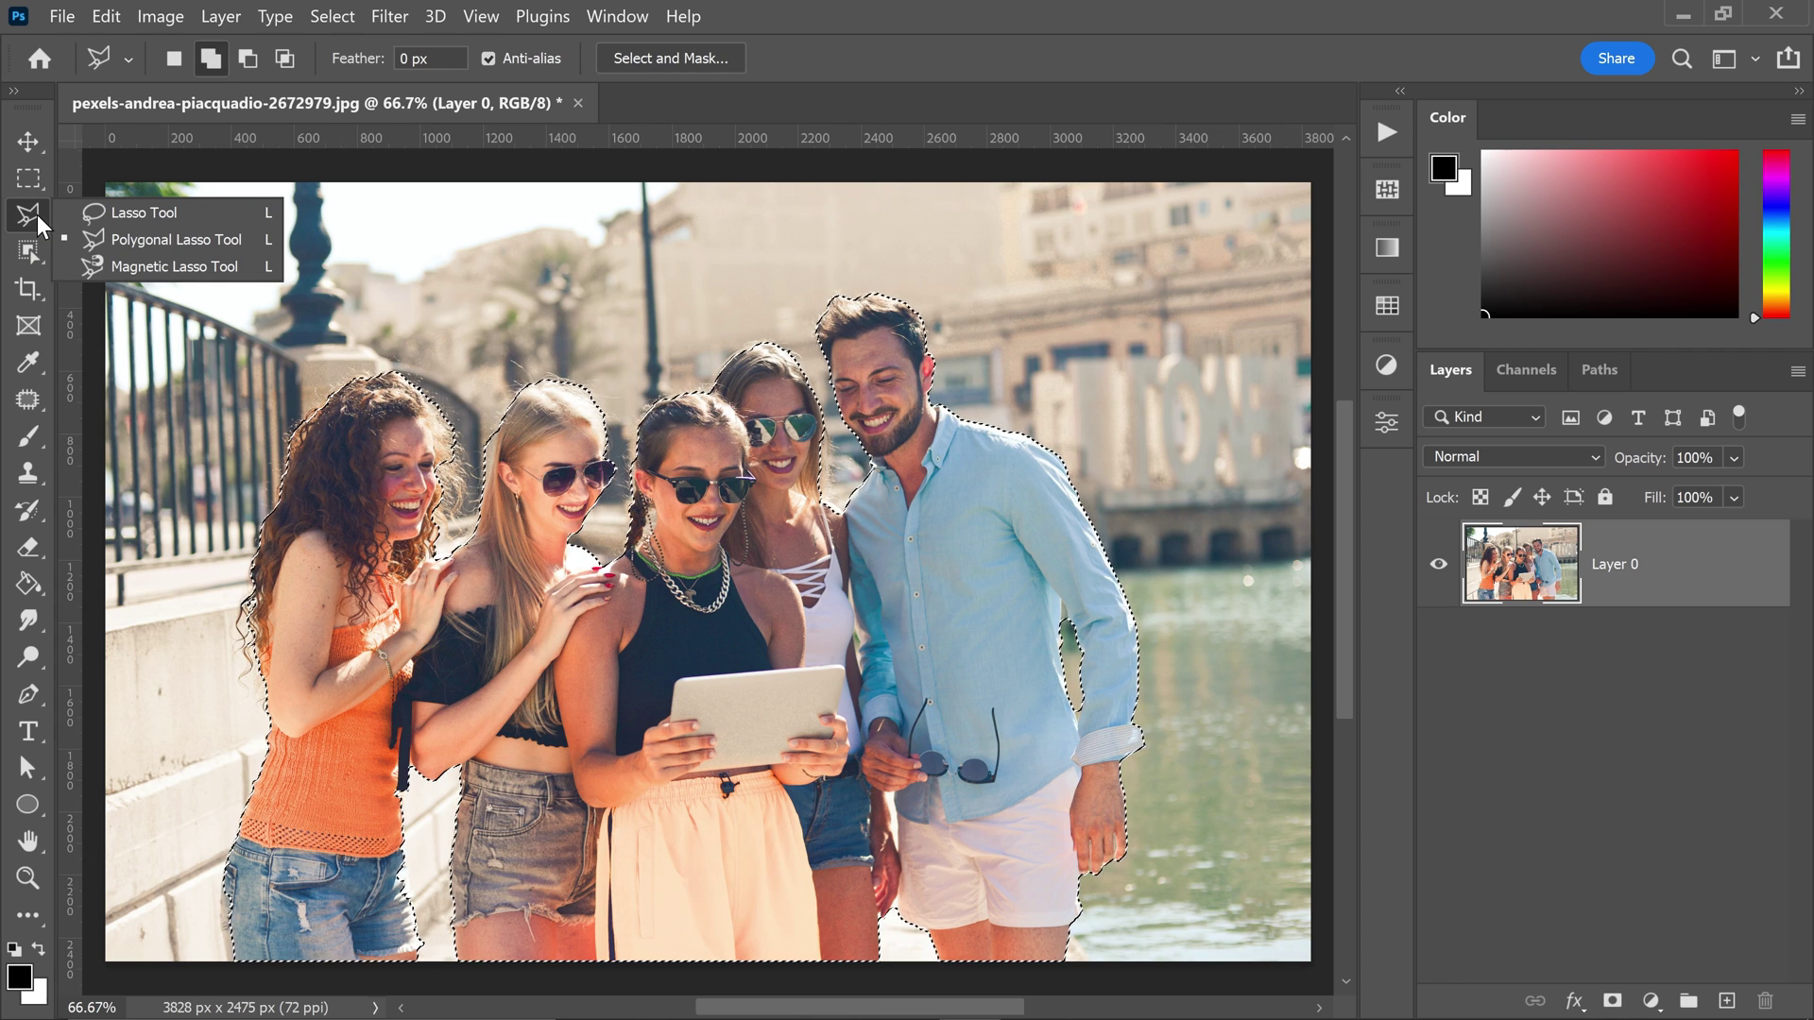
left_click(100, 238)
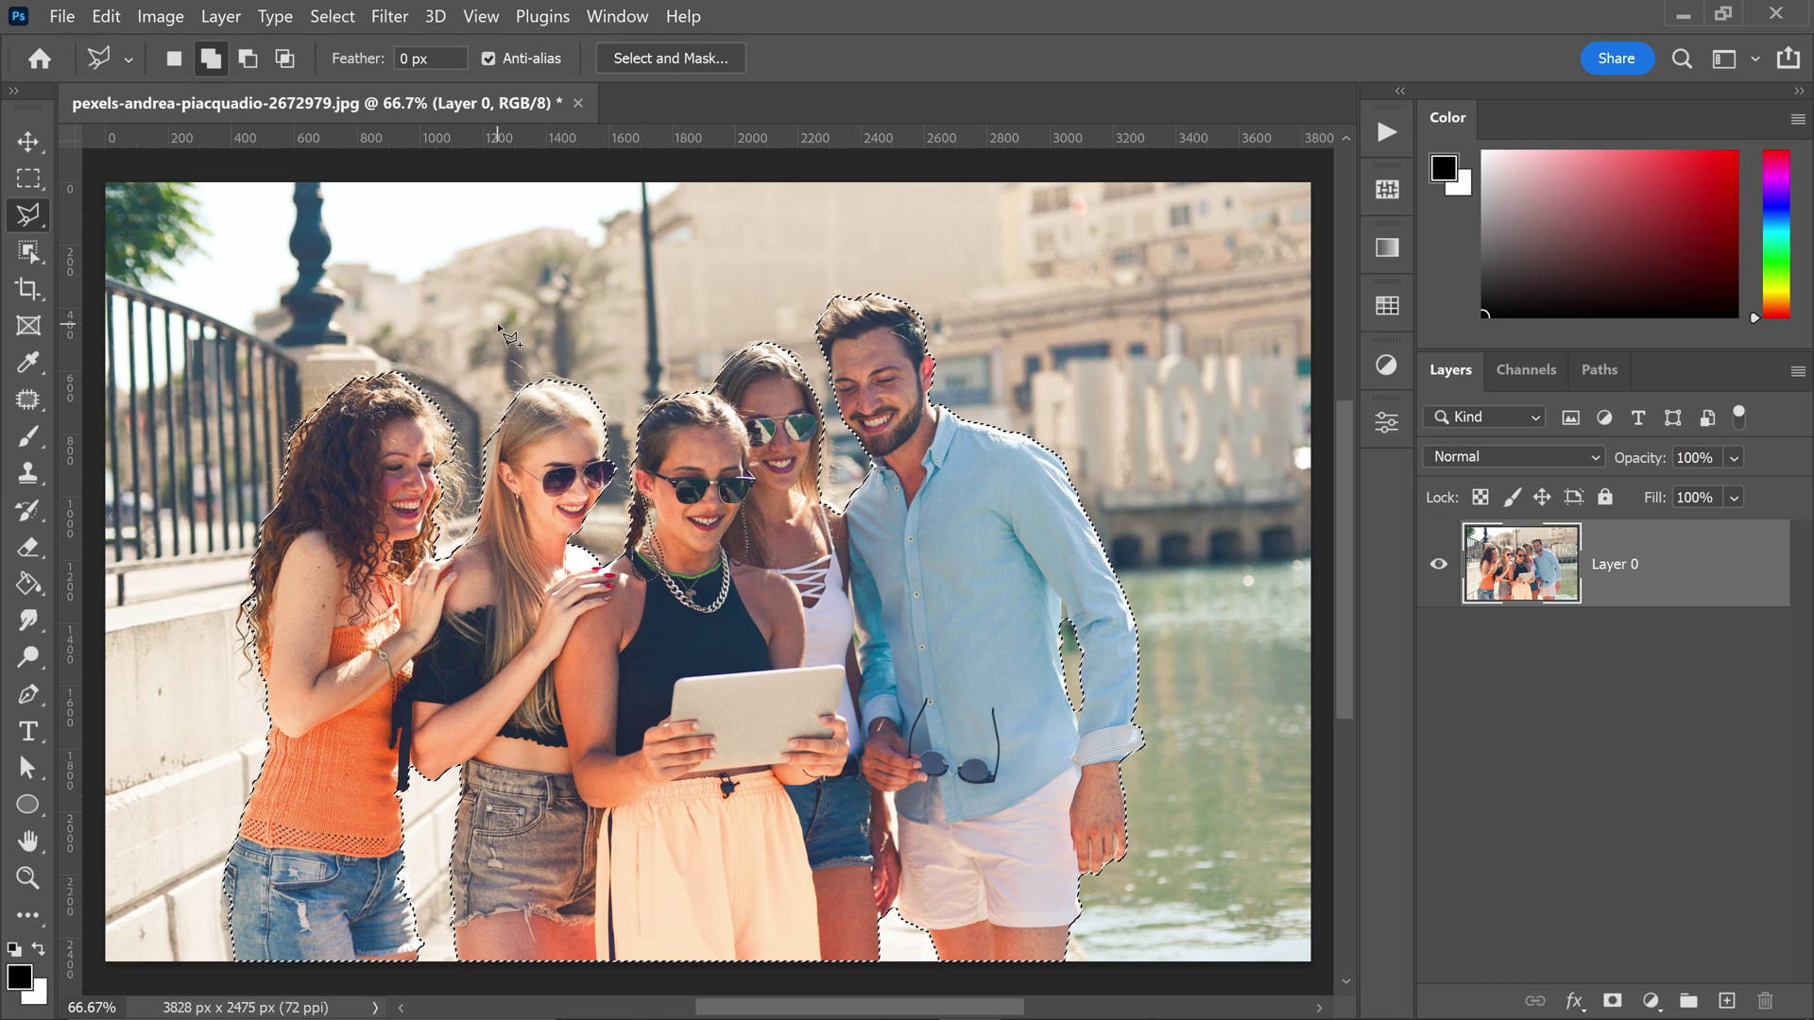
left_click(210, 62)
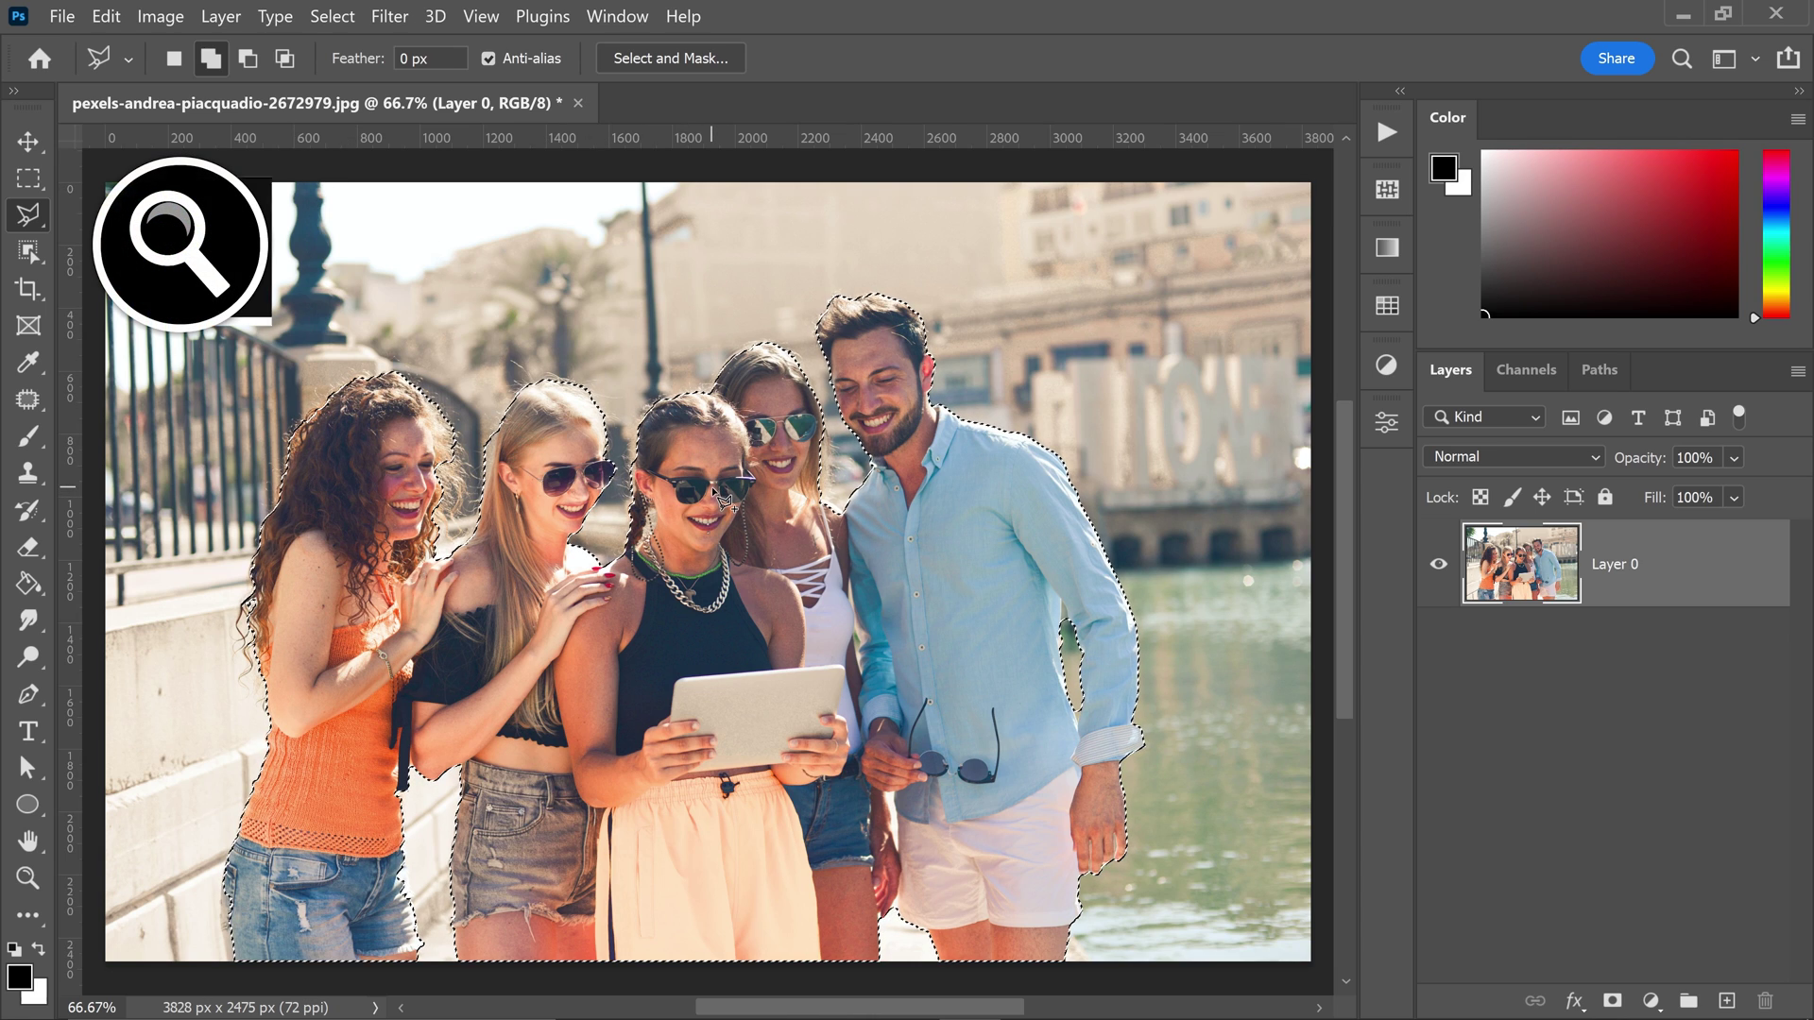
- Zoom in on the man's hand and fingers to work on their edges
scroll(895, 648, "up", 1, "alt")
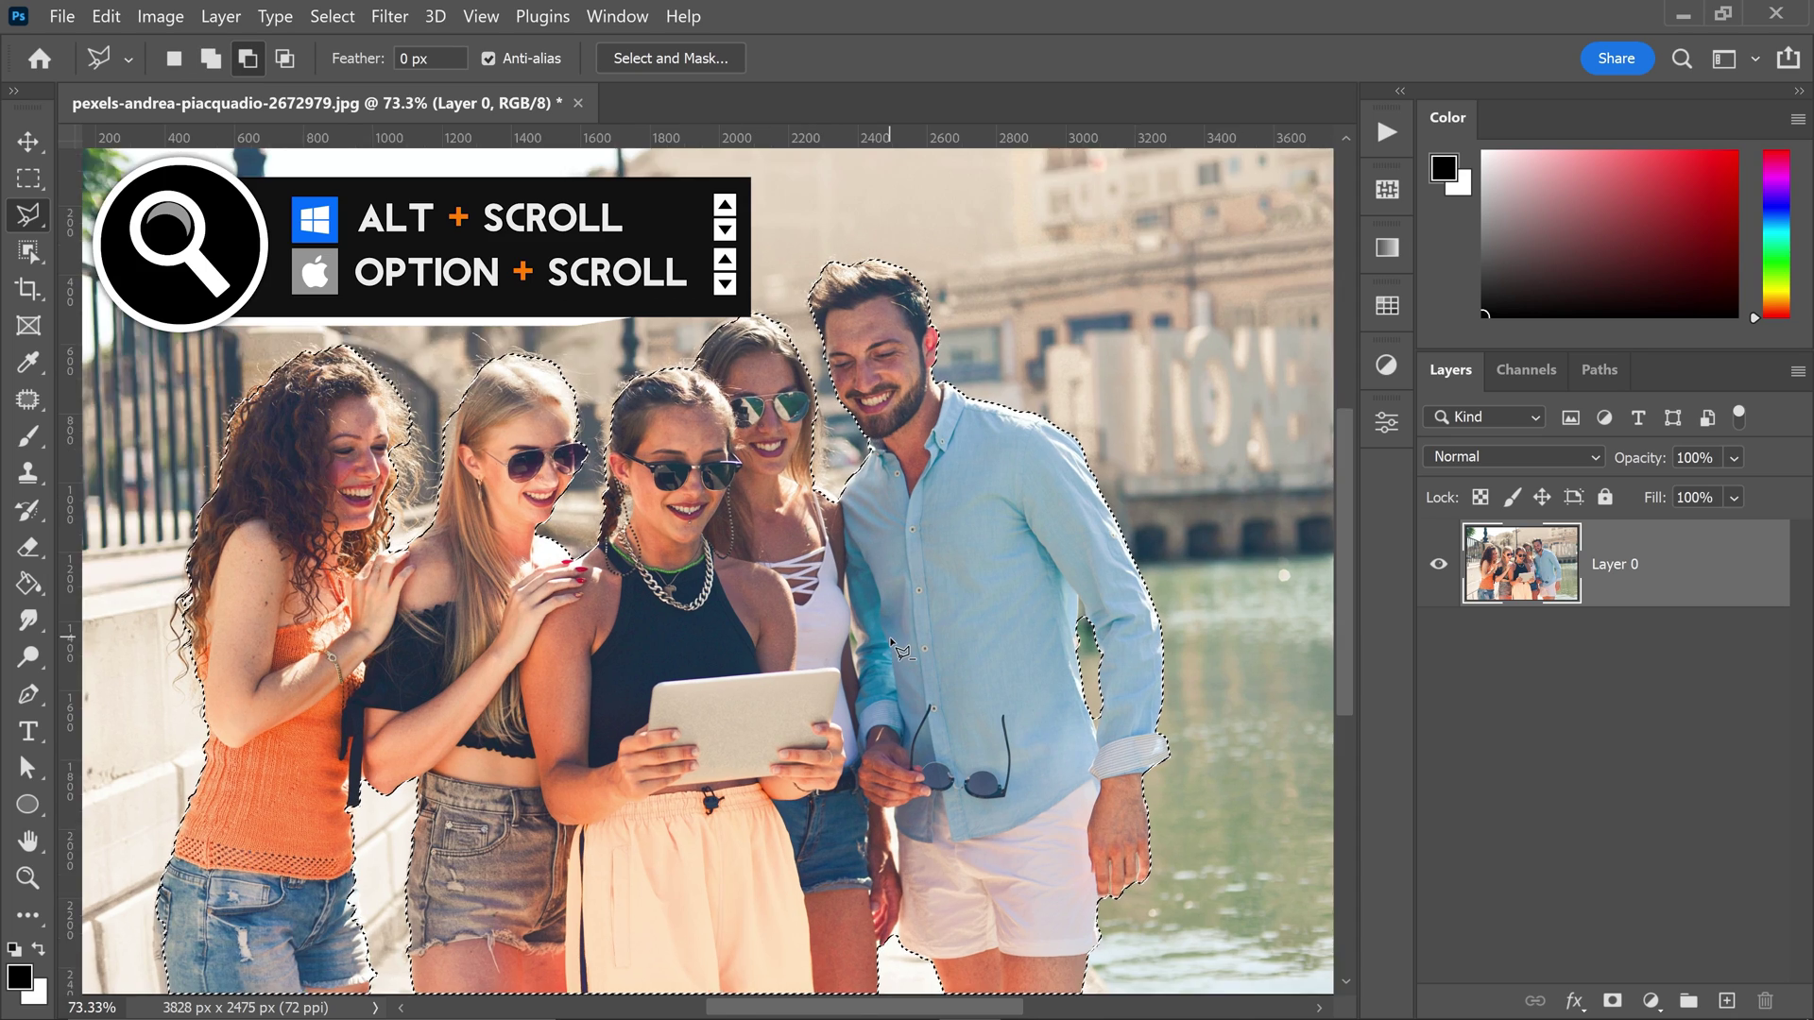
scroll(896, 648, "up", 16, "alt")
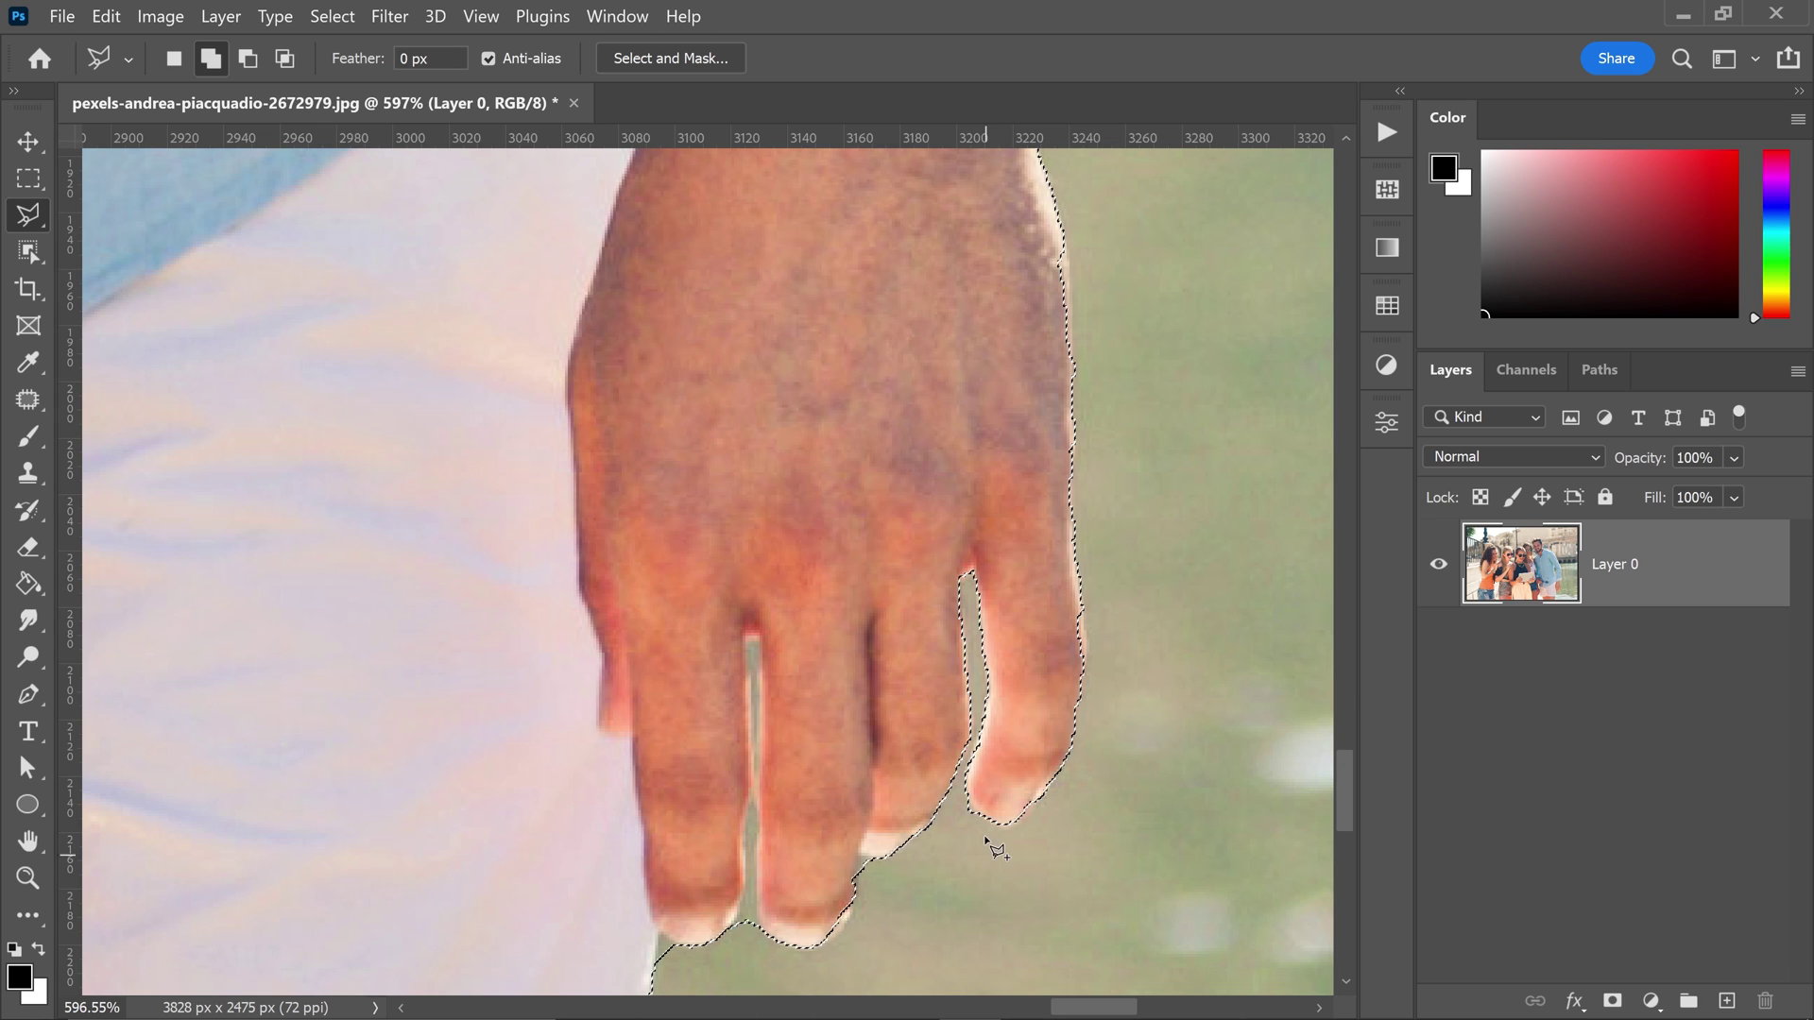
- Zoom back out to the whole photo and cancel the open lasso outline over the blonde's head
key("h")
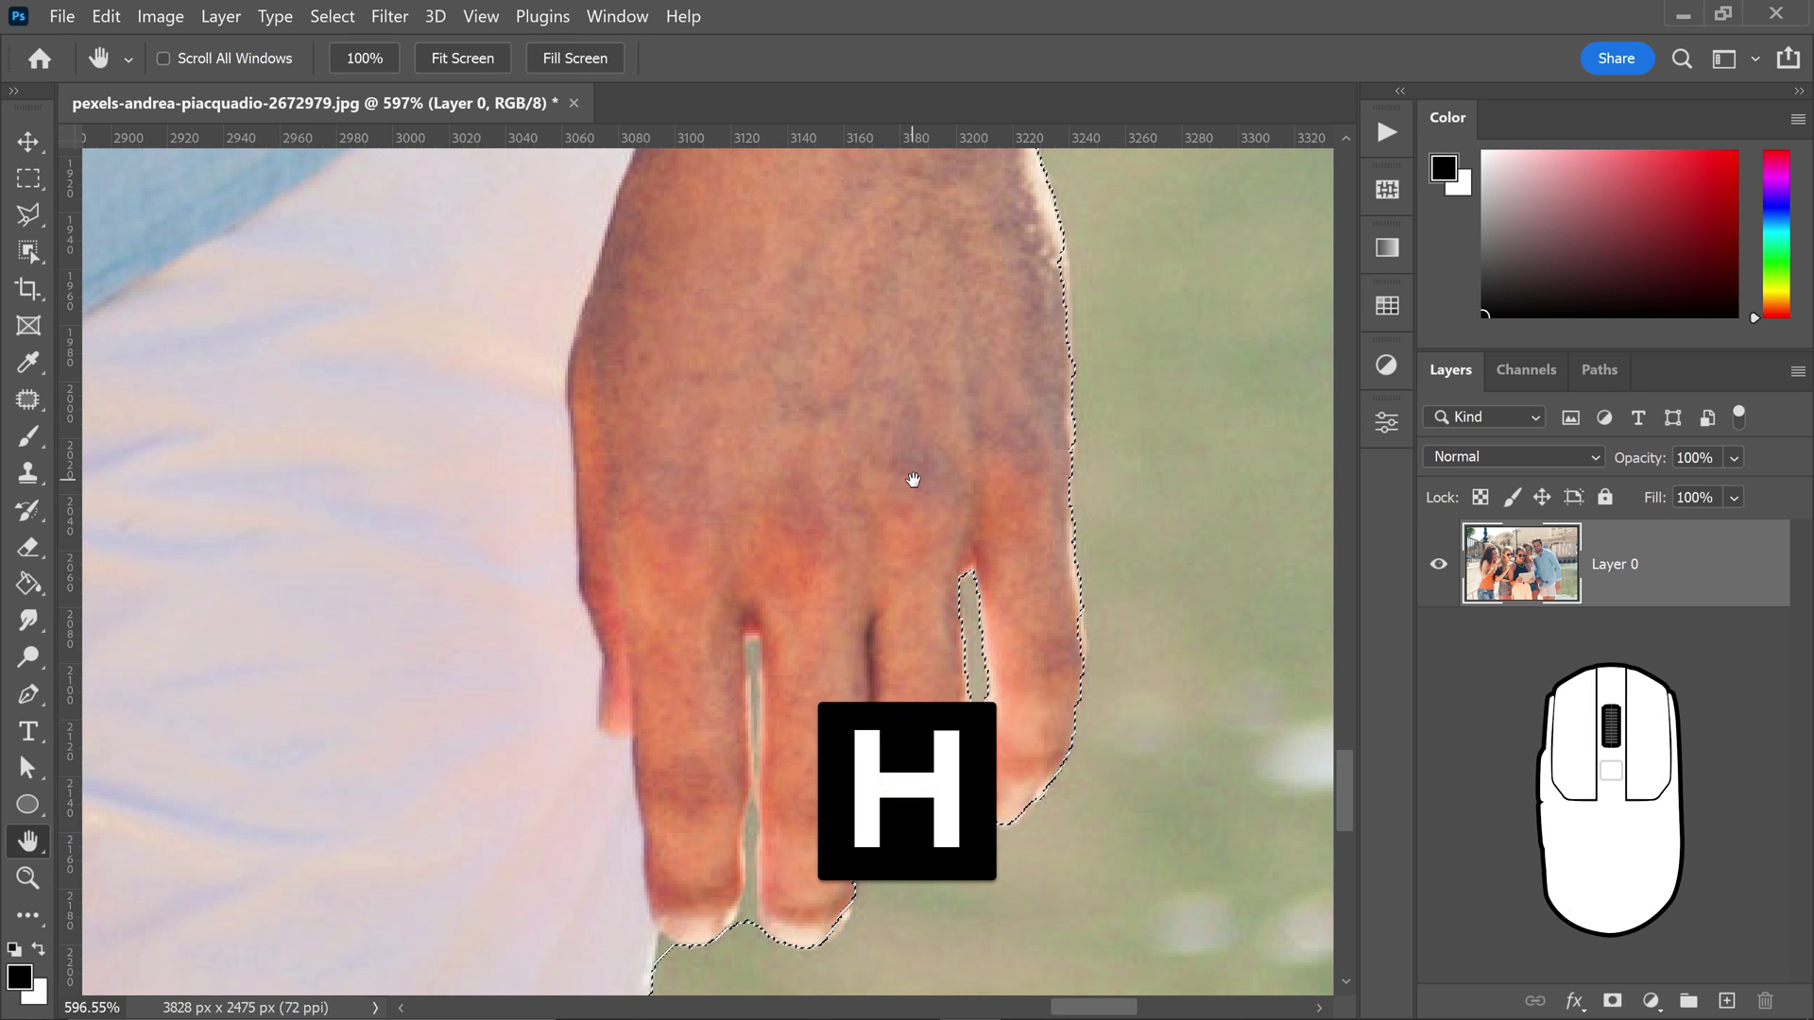
left_click_drag(910, 472, 203, 619)
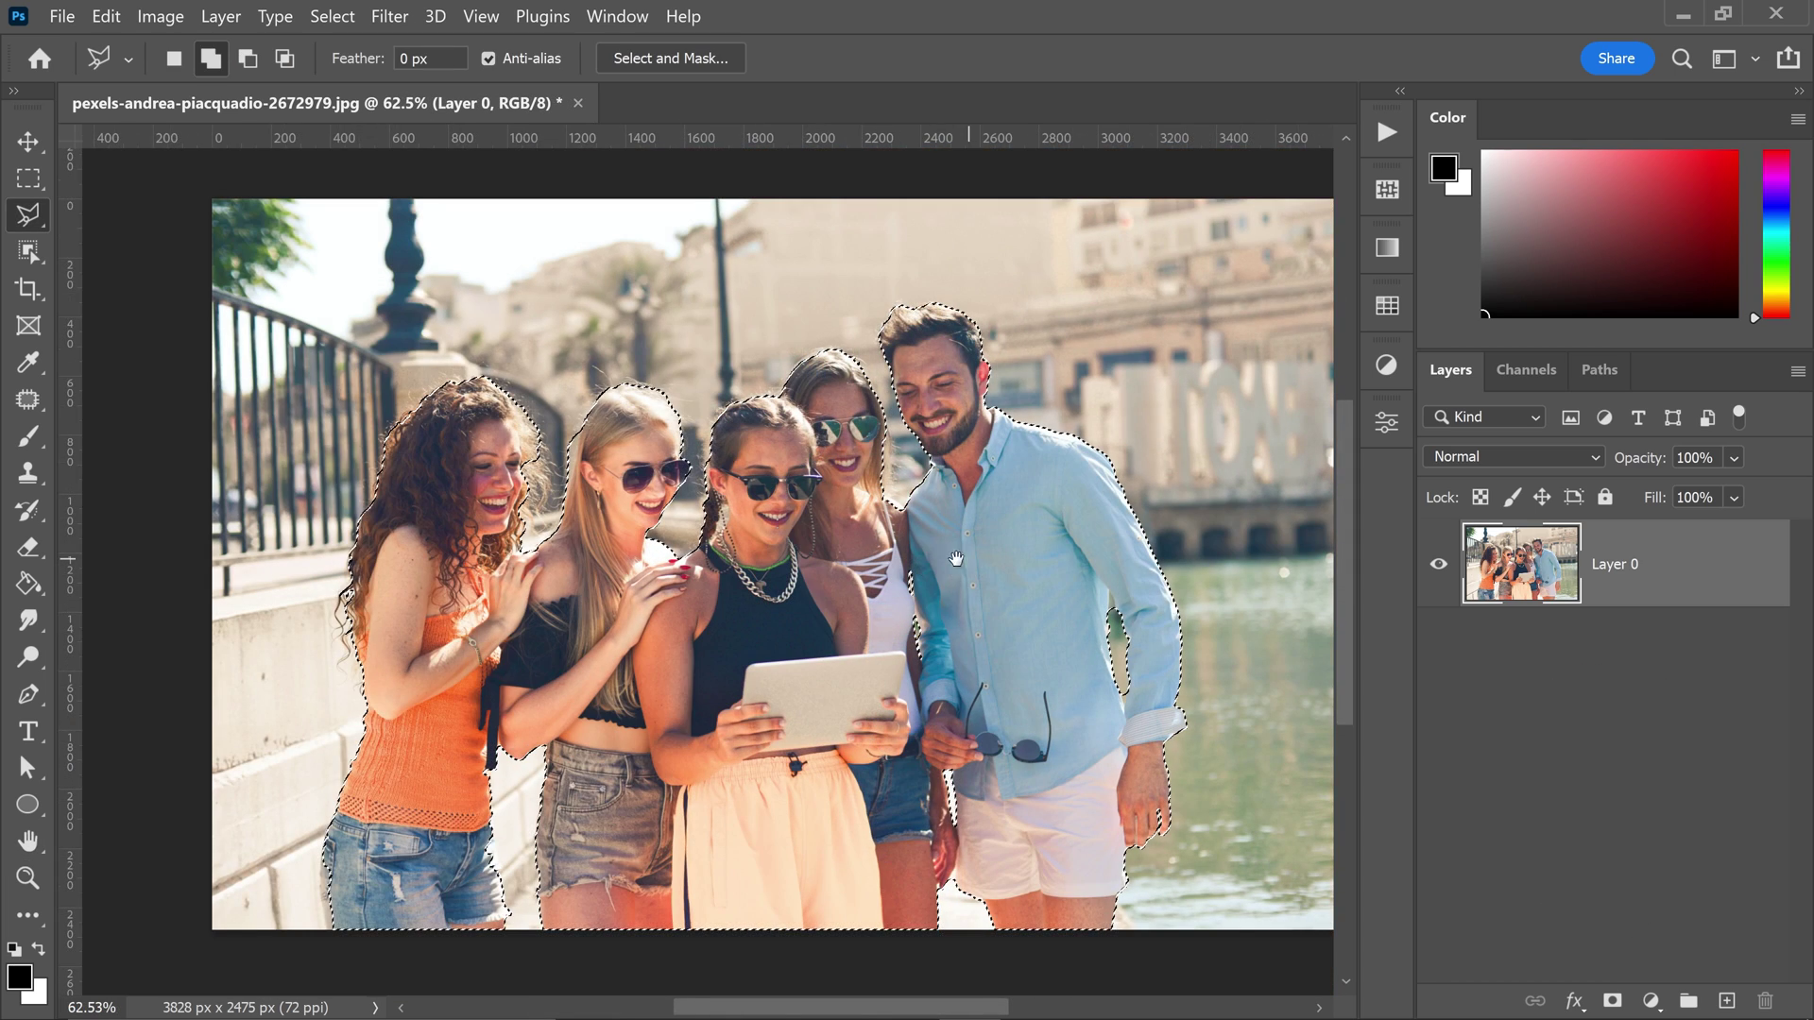
scroll(899, 585, "right", 2)
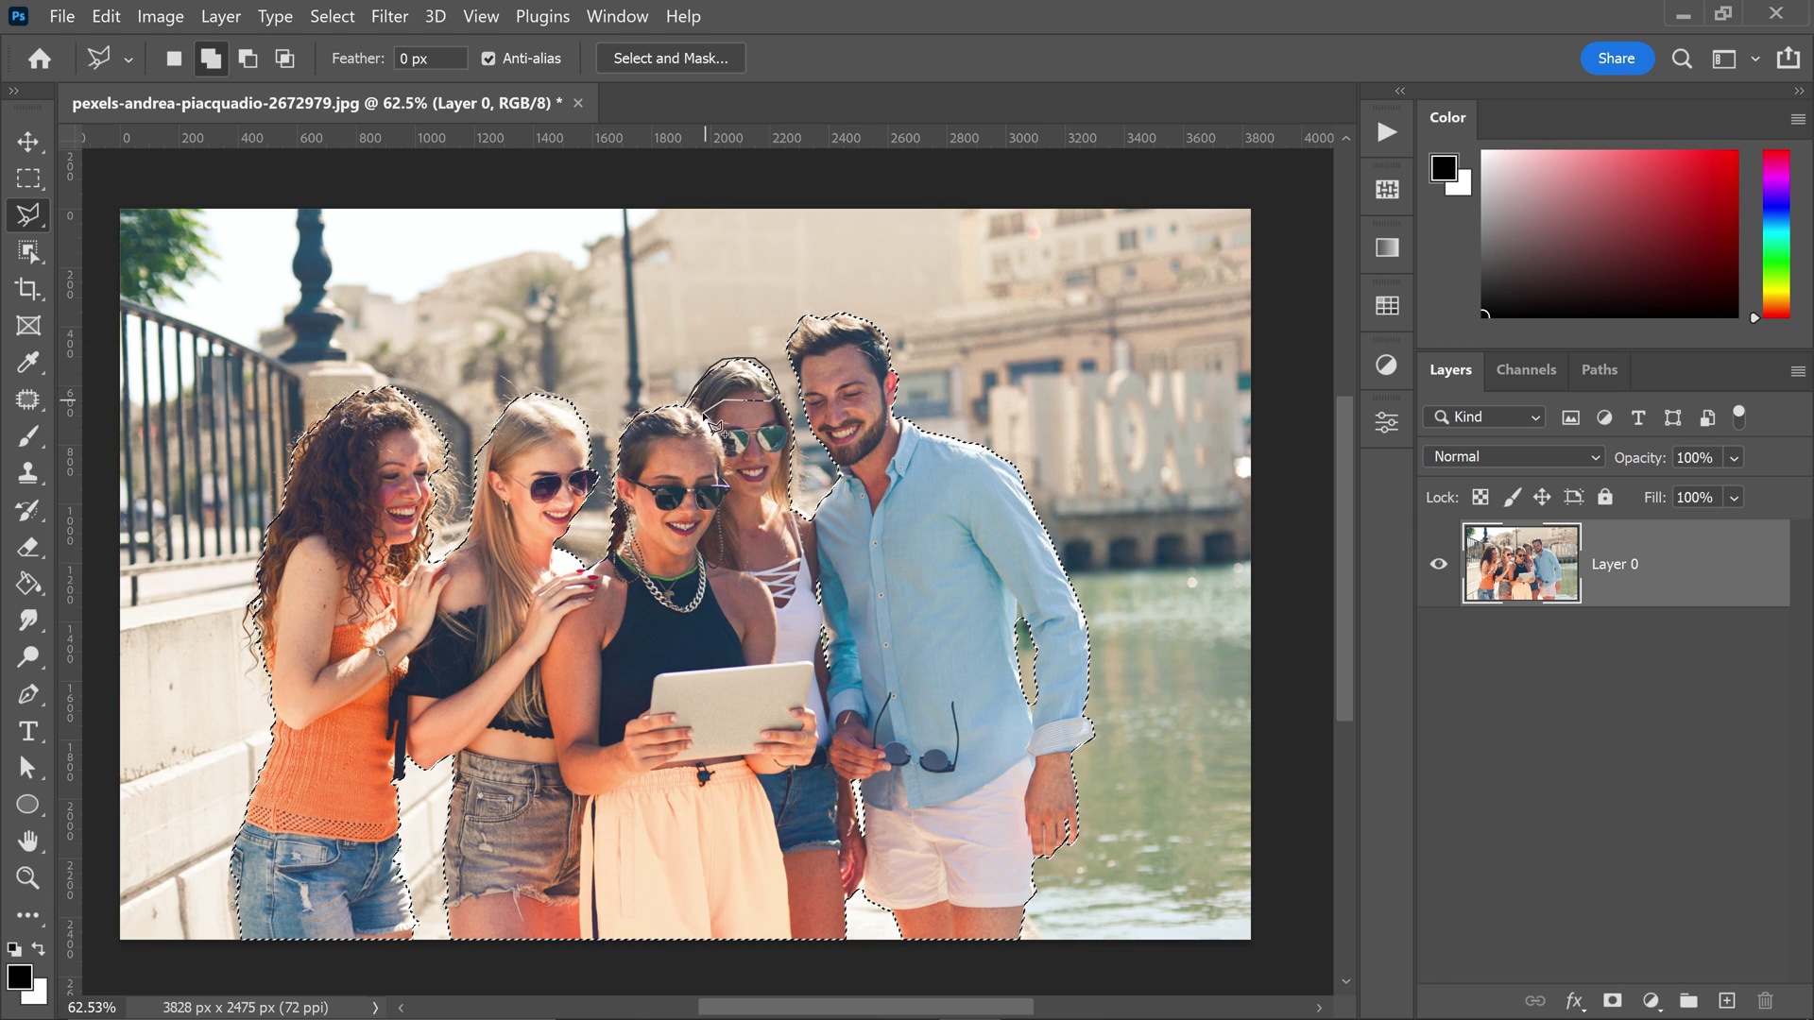
key("Escape")
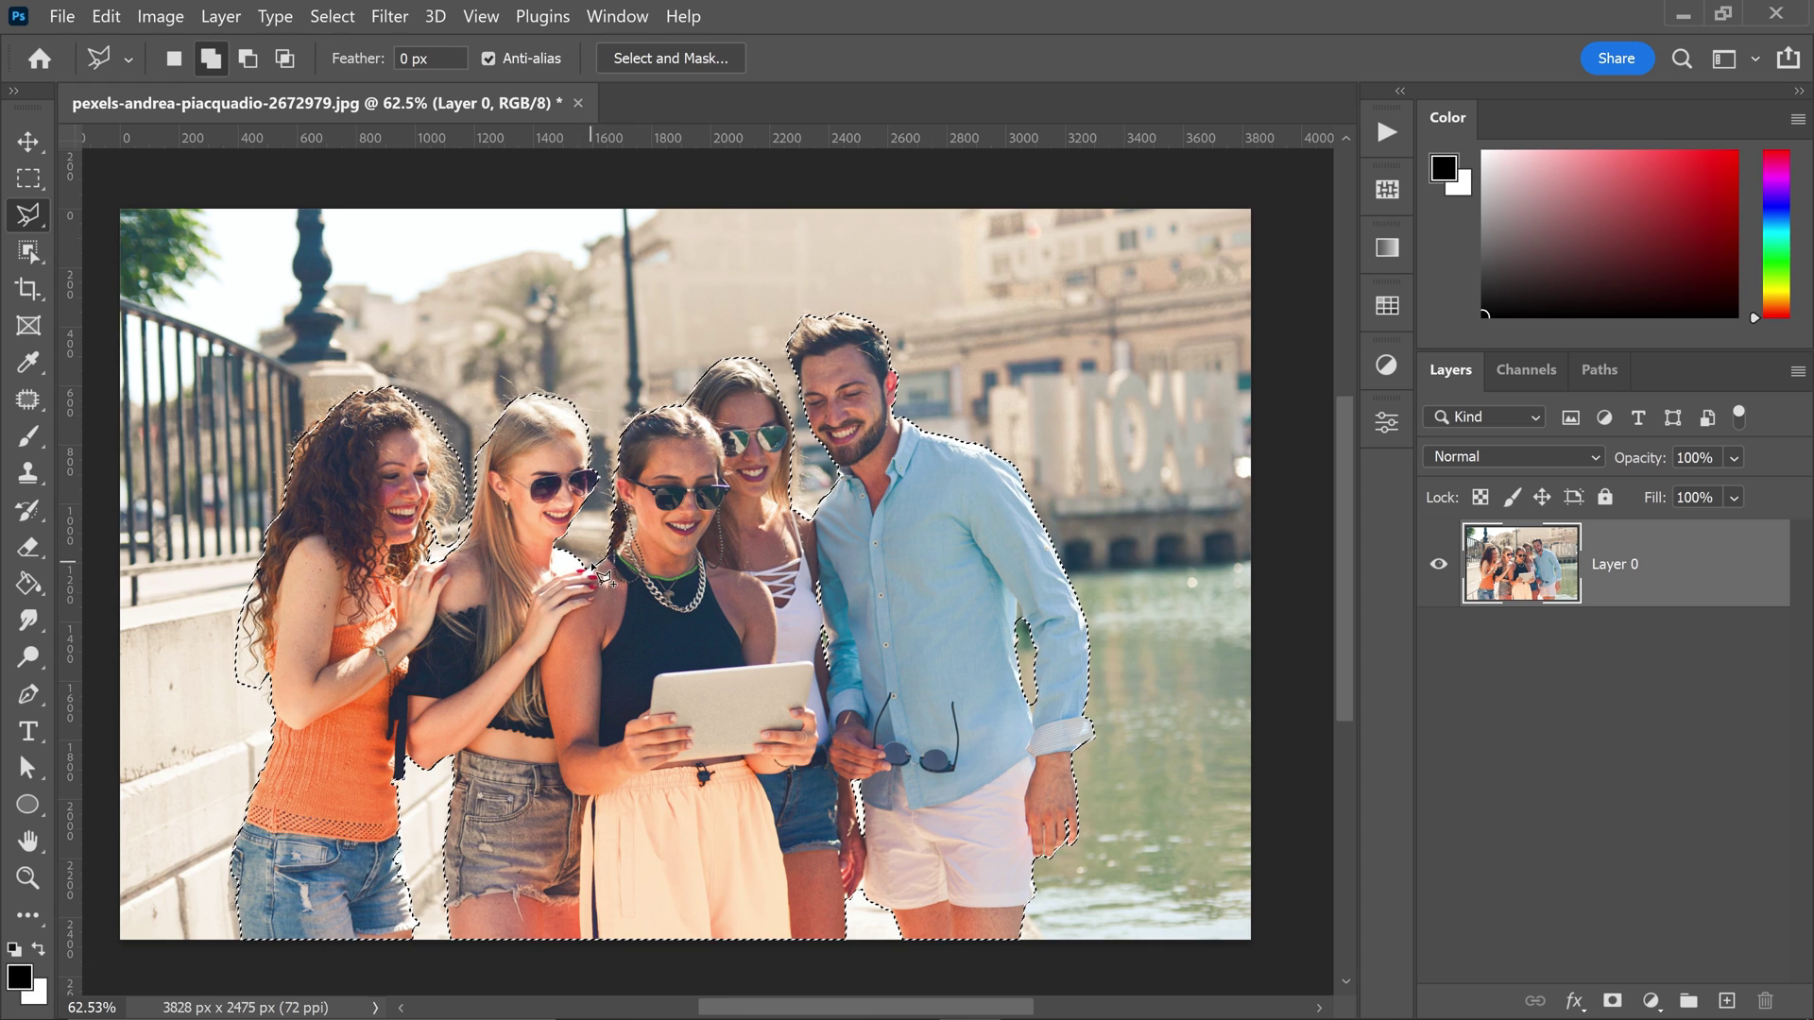
- With a selection tool active, launch Select and Mask to preview the group against red
left_click(41, 181)
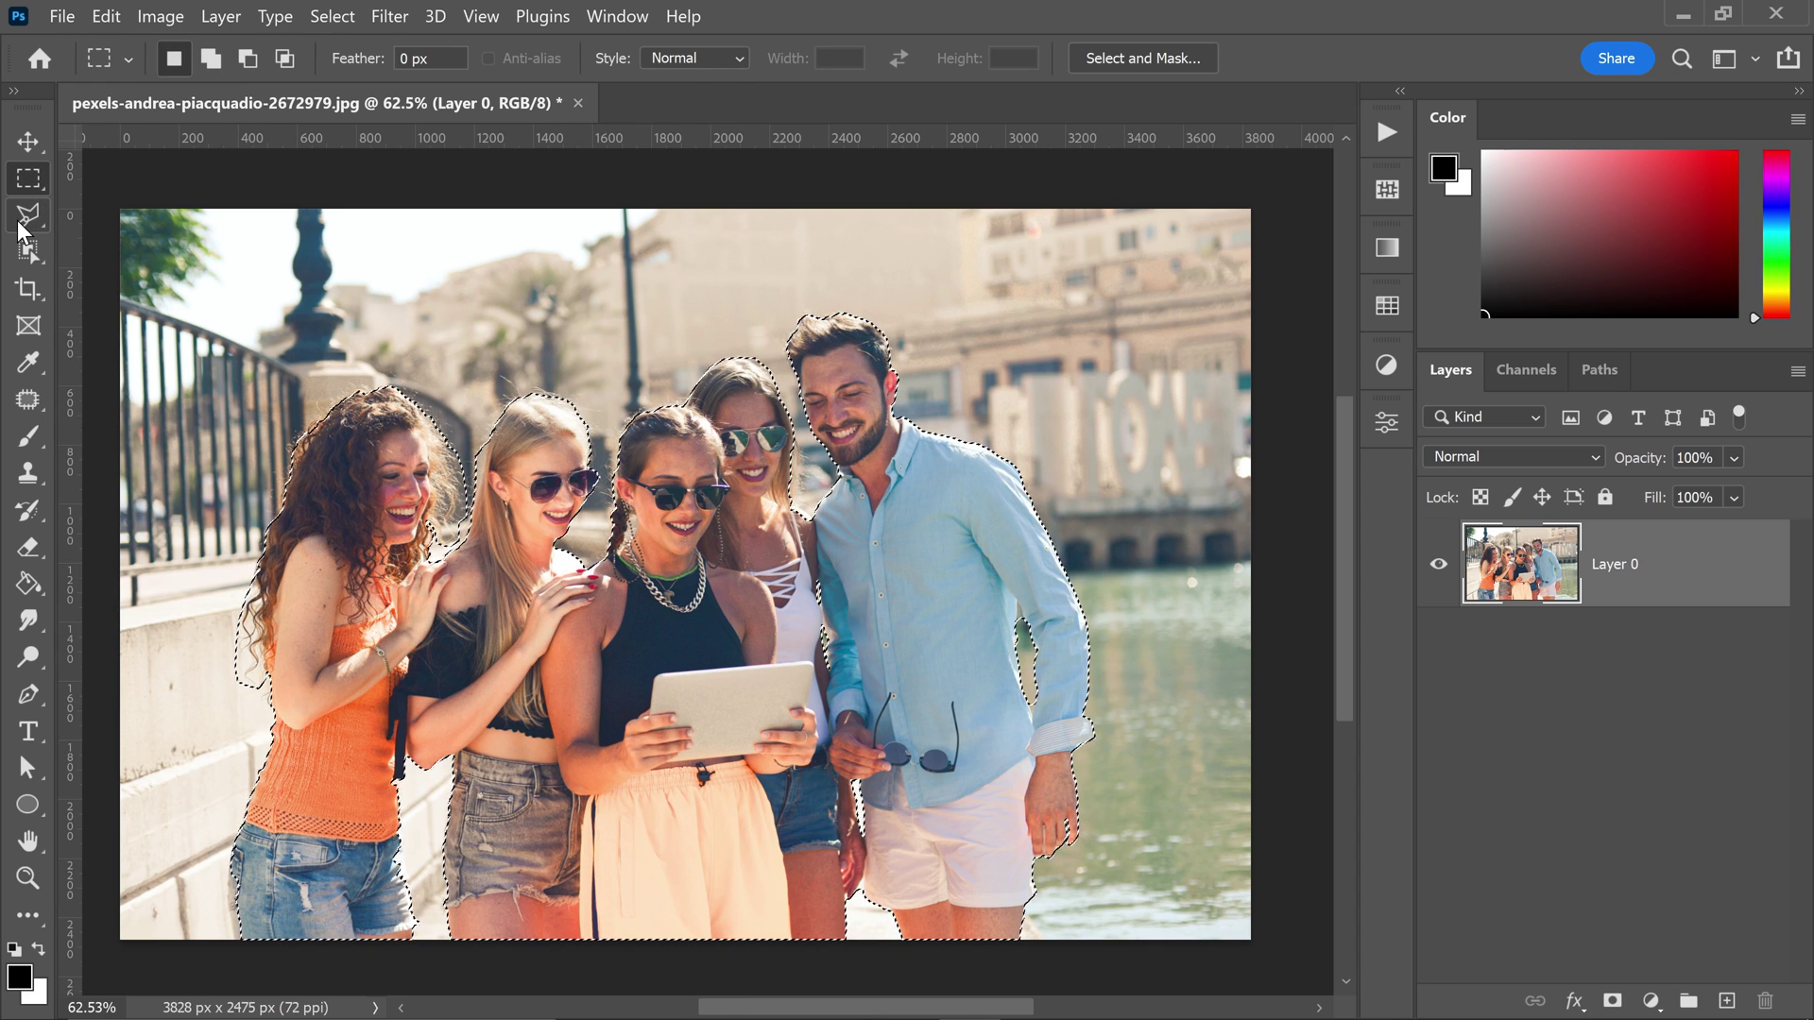
left_click(17, 220)
left_click(33, 257)
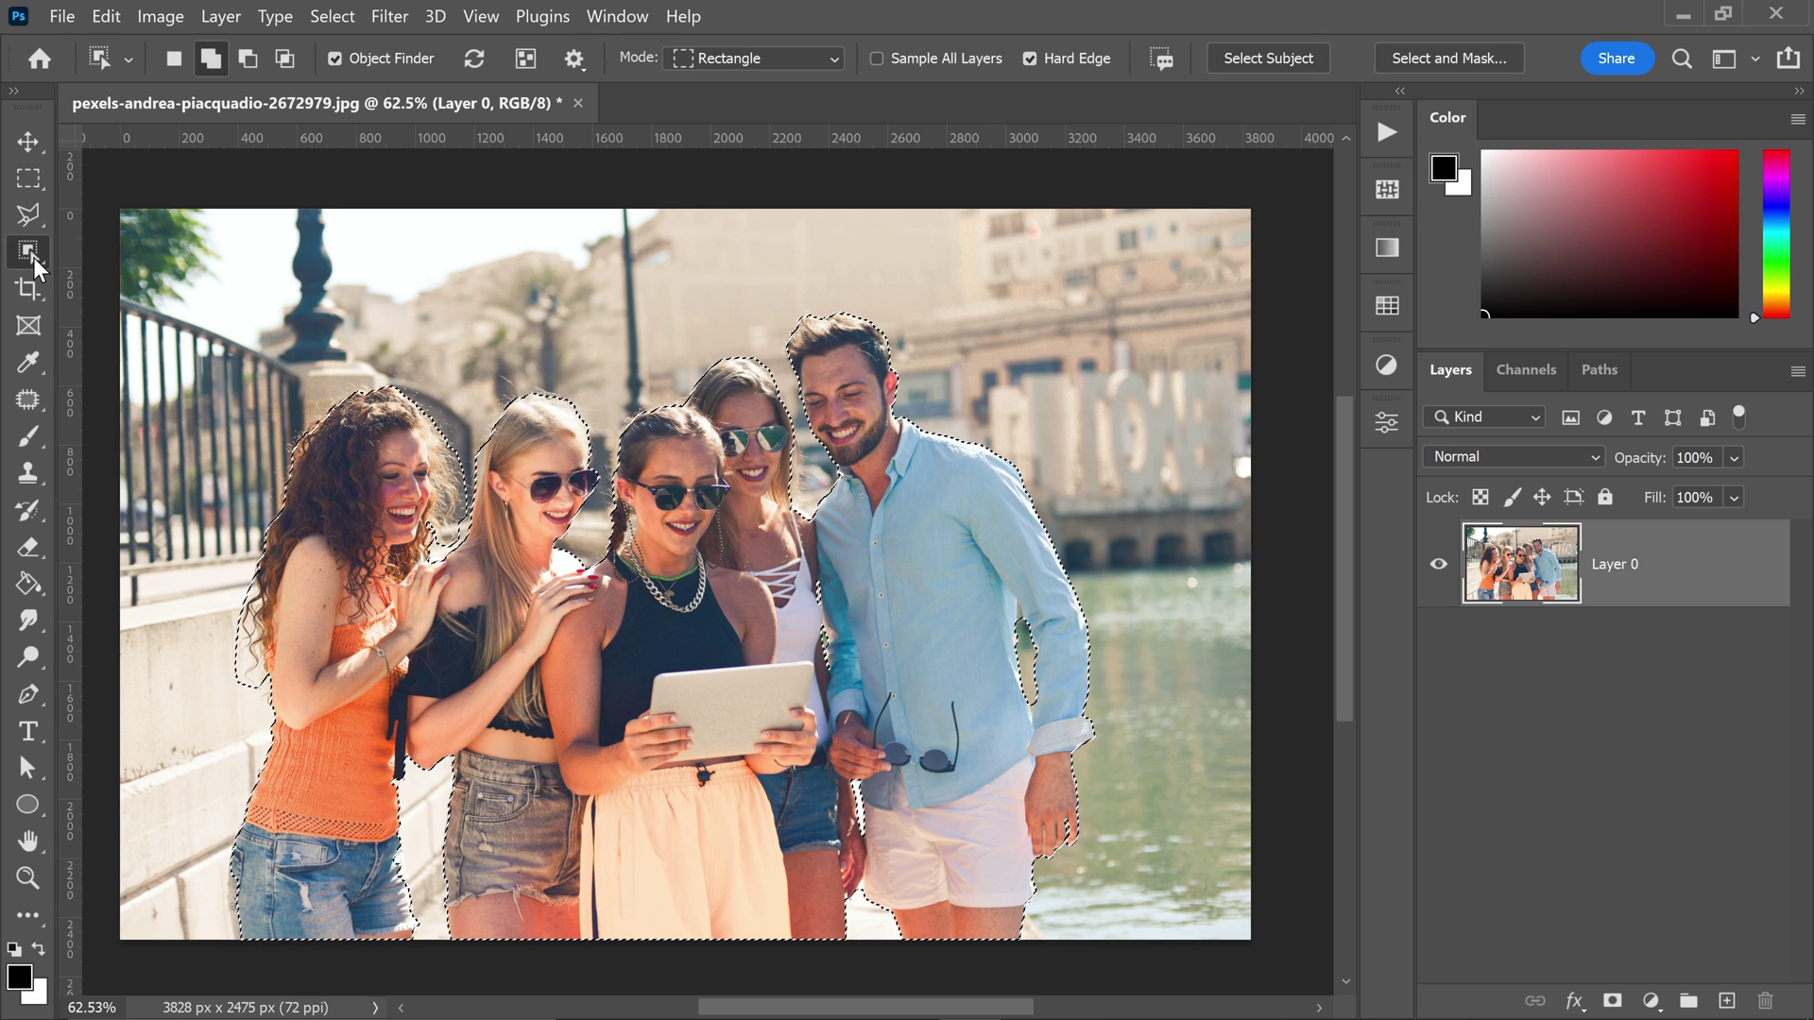
left_click(31, 181)
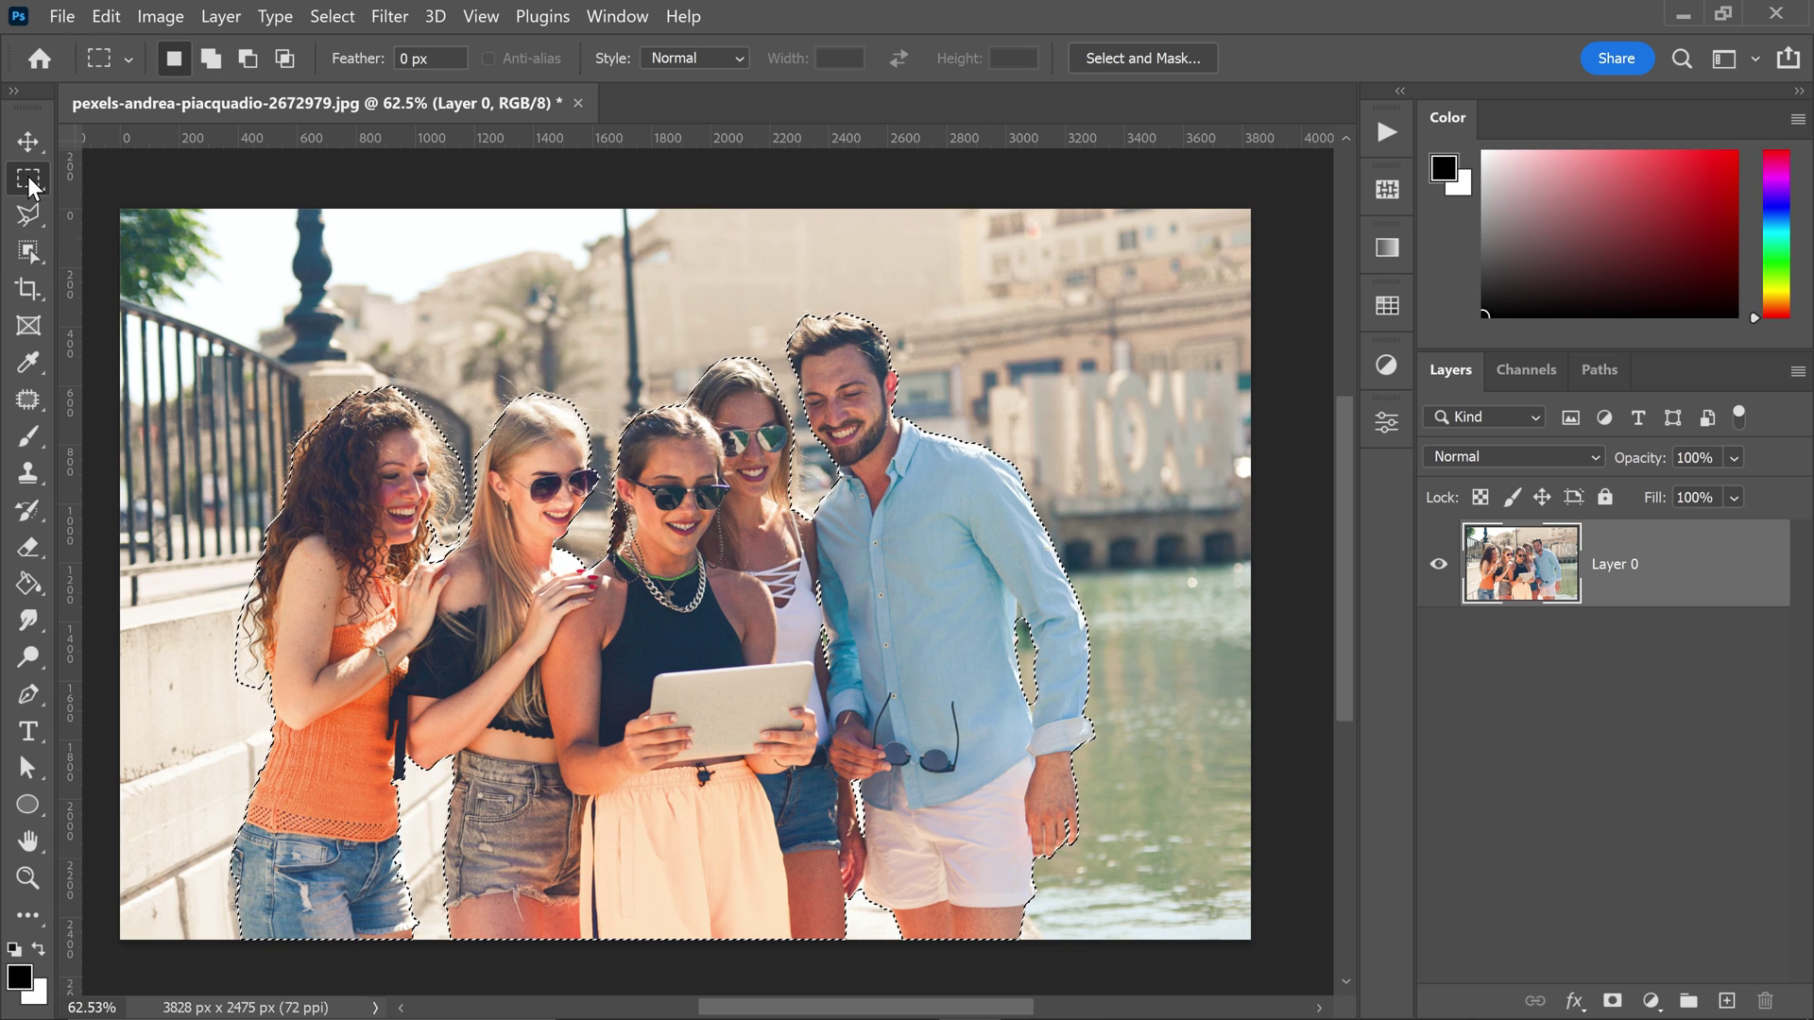
left_click(1153, 58)
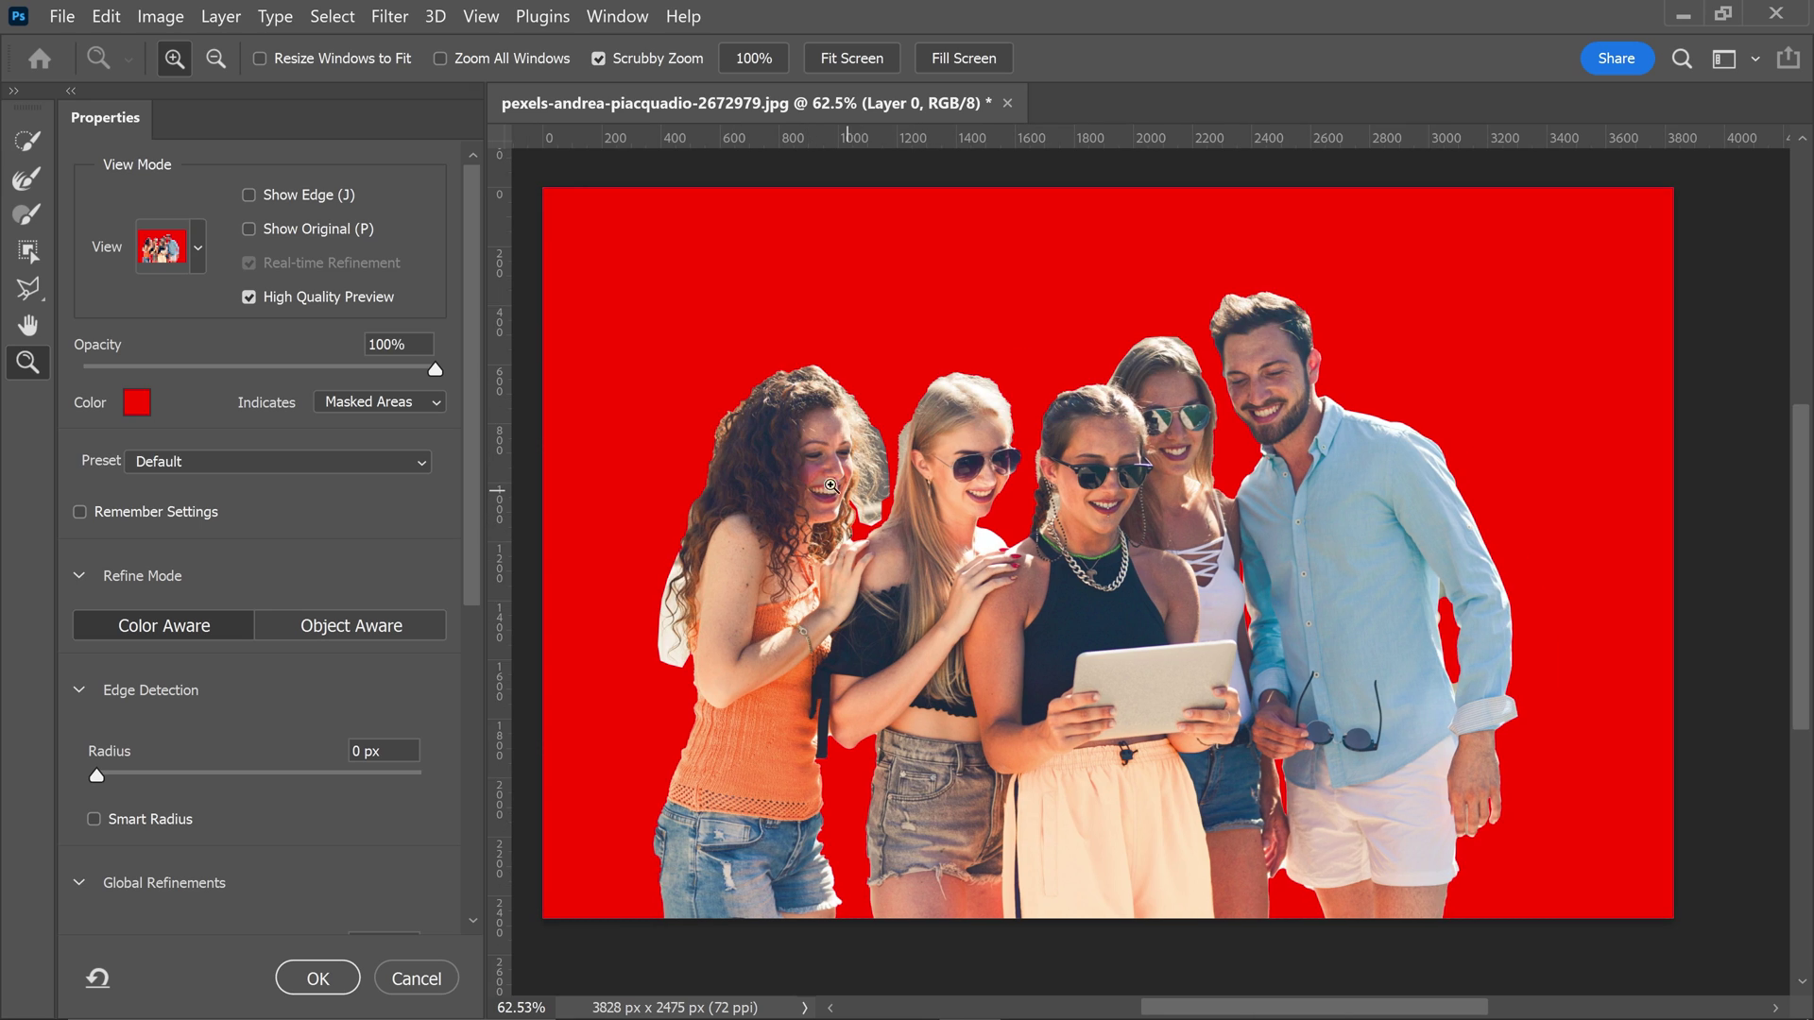
- Pick the Refine Edge Brush and set its size to 60 px
left_click(24, 182)
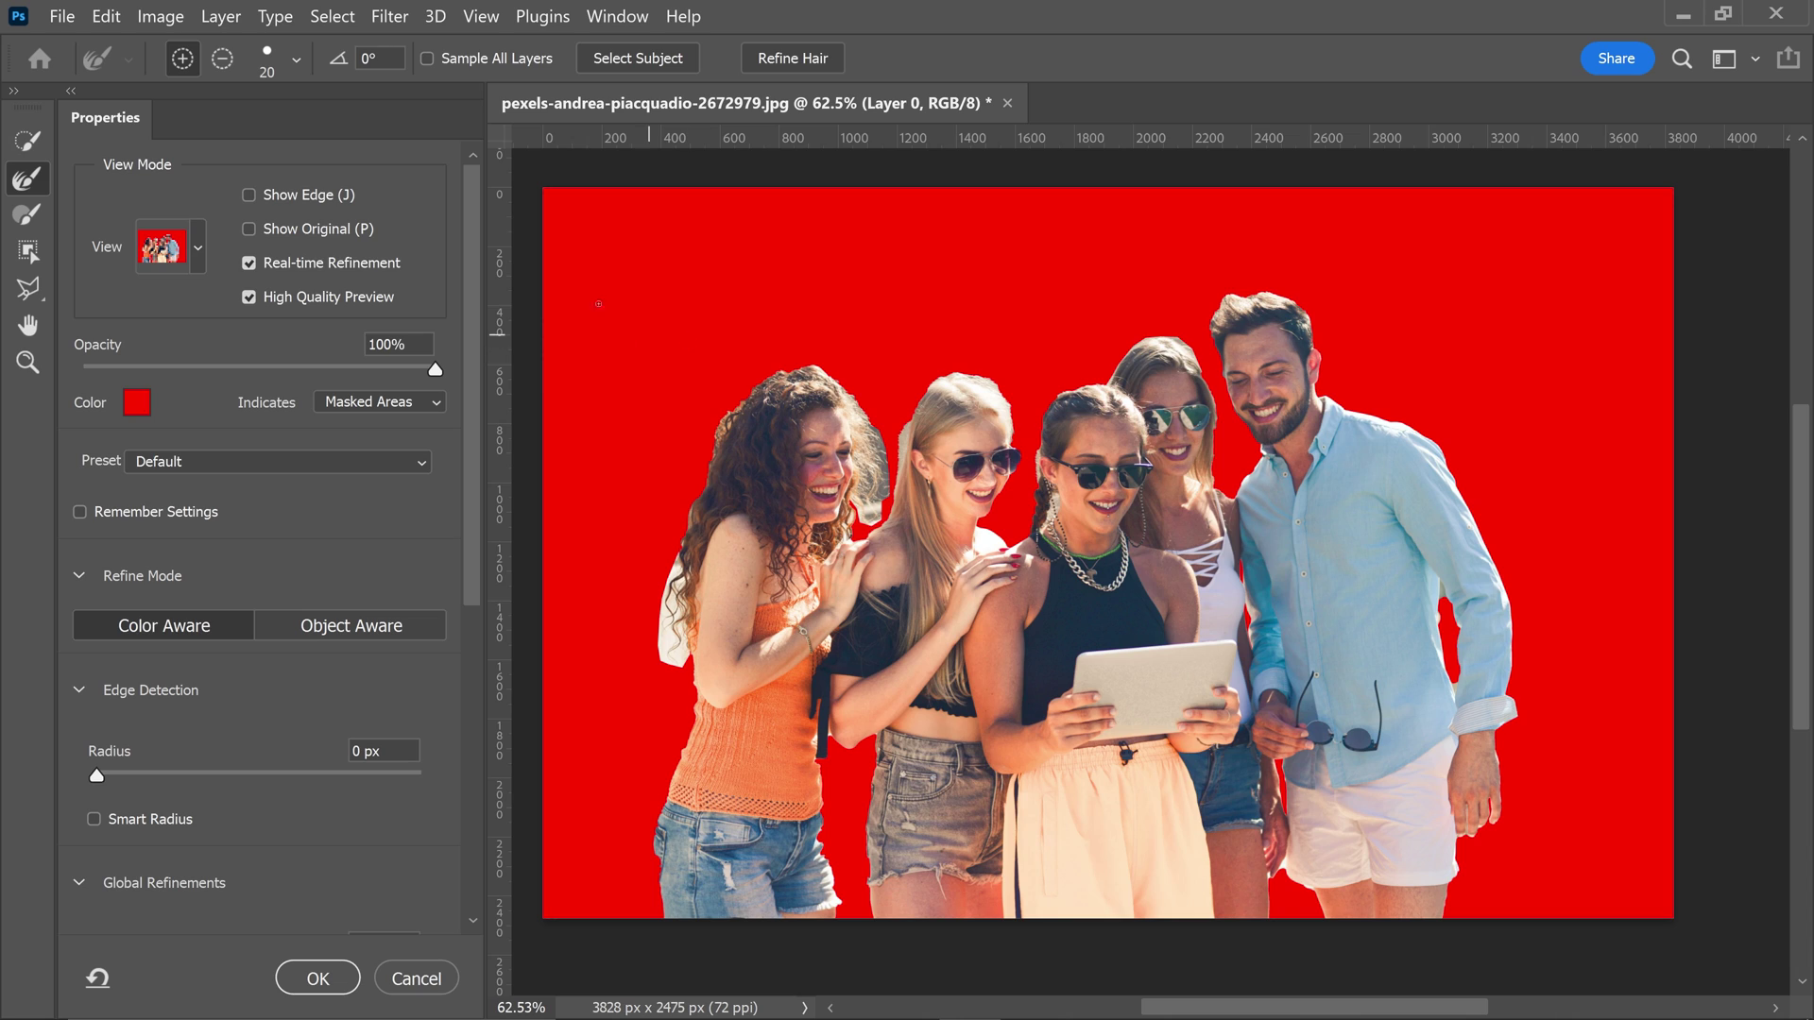
left_click(297, 60)
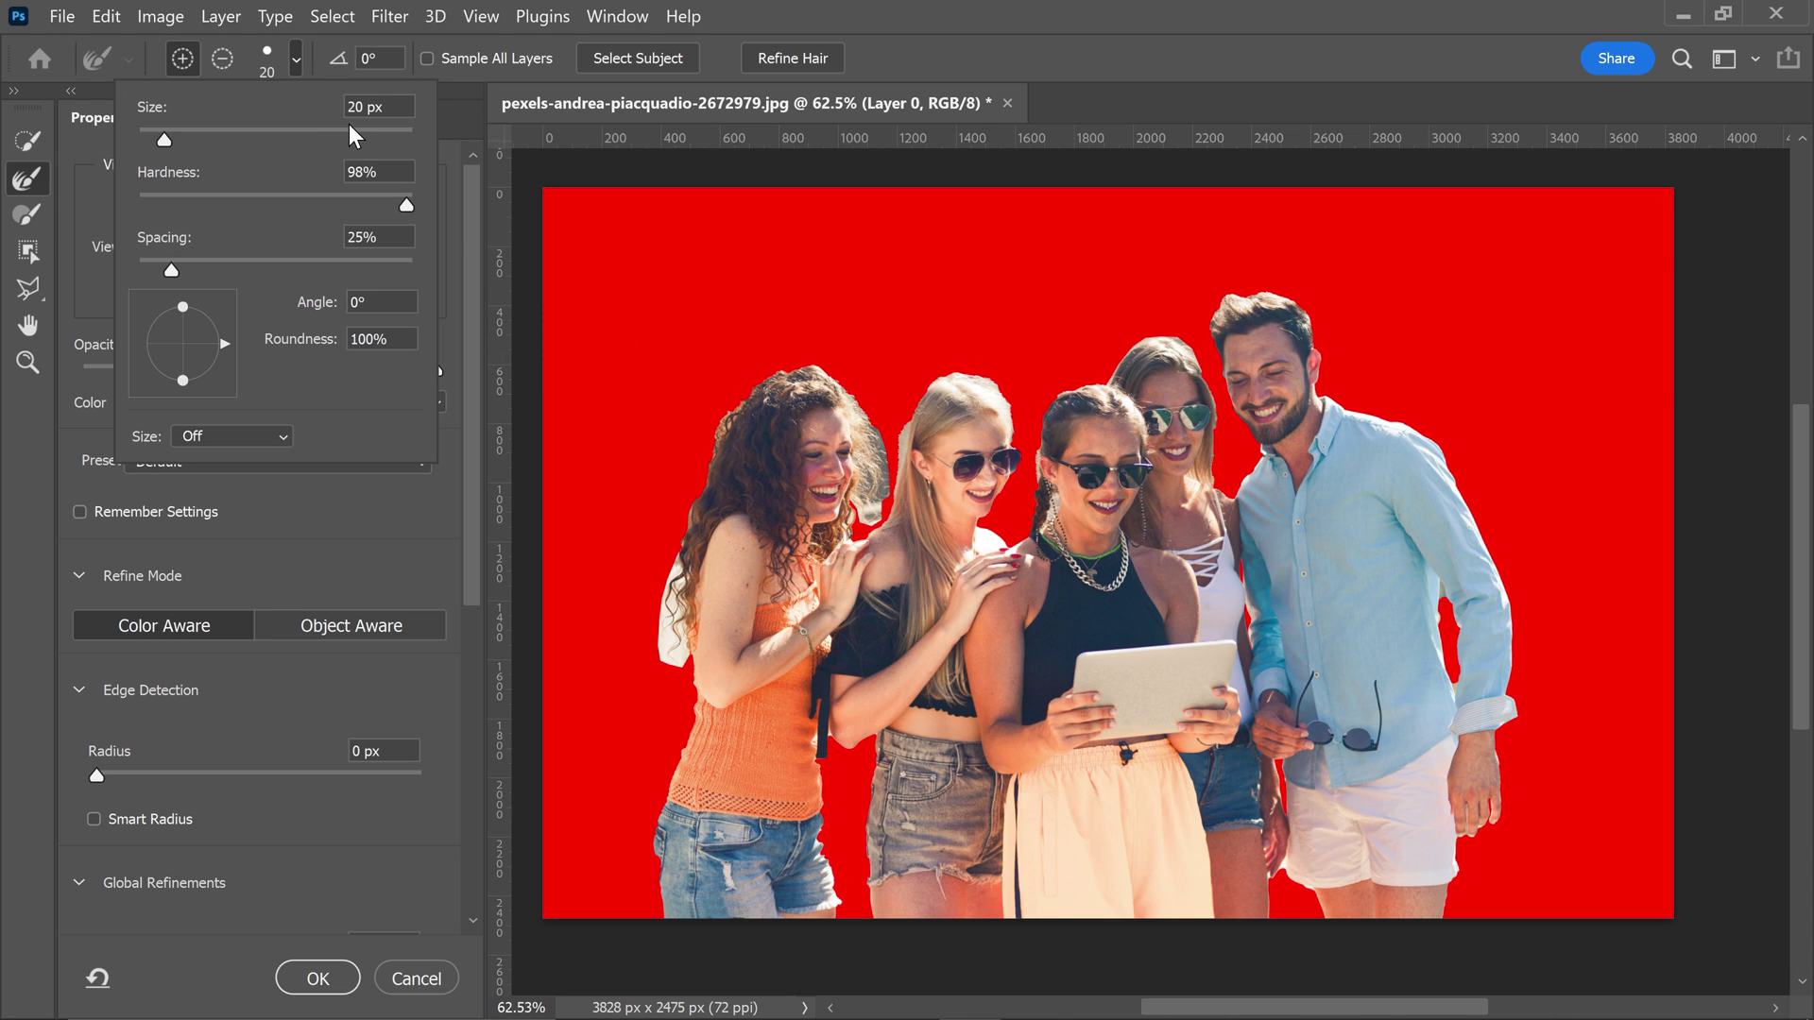
type("60")
key("Return")
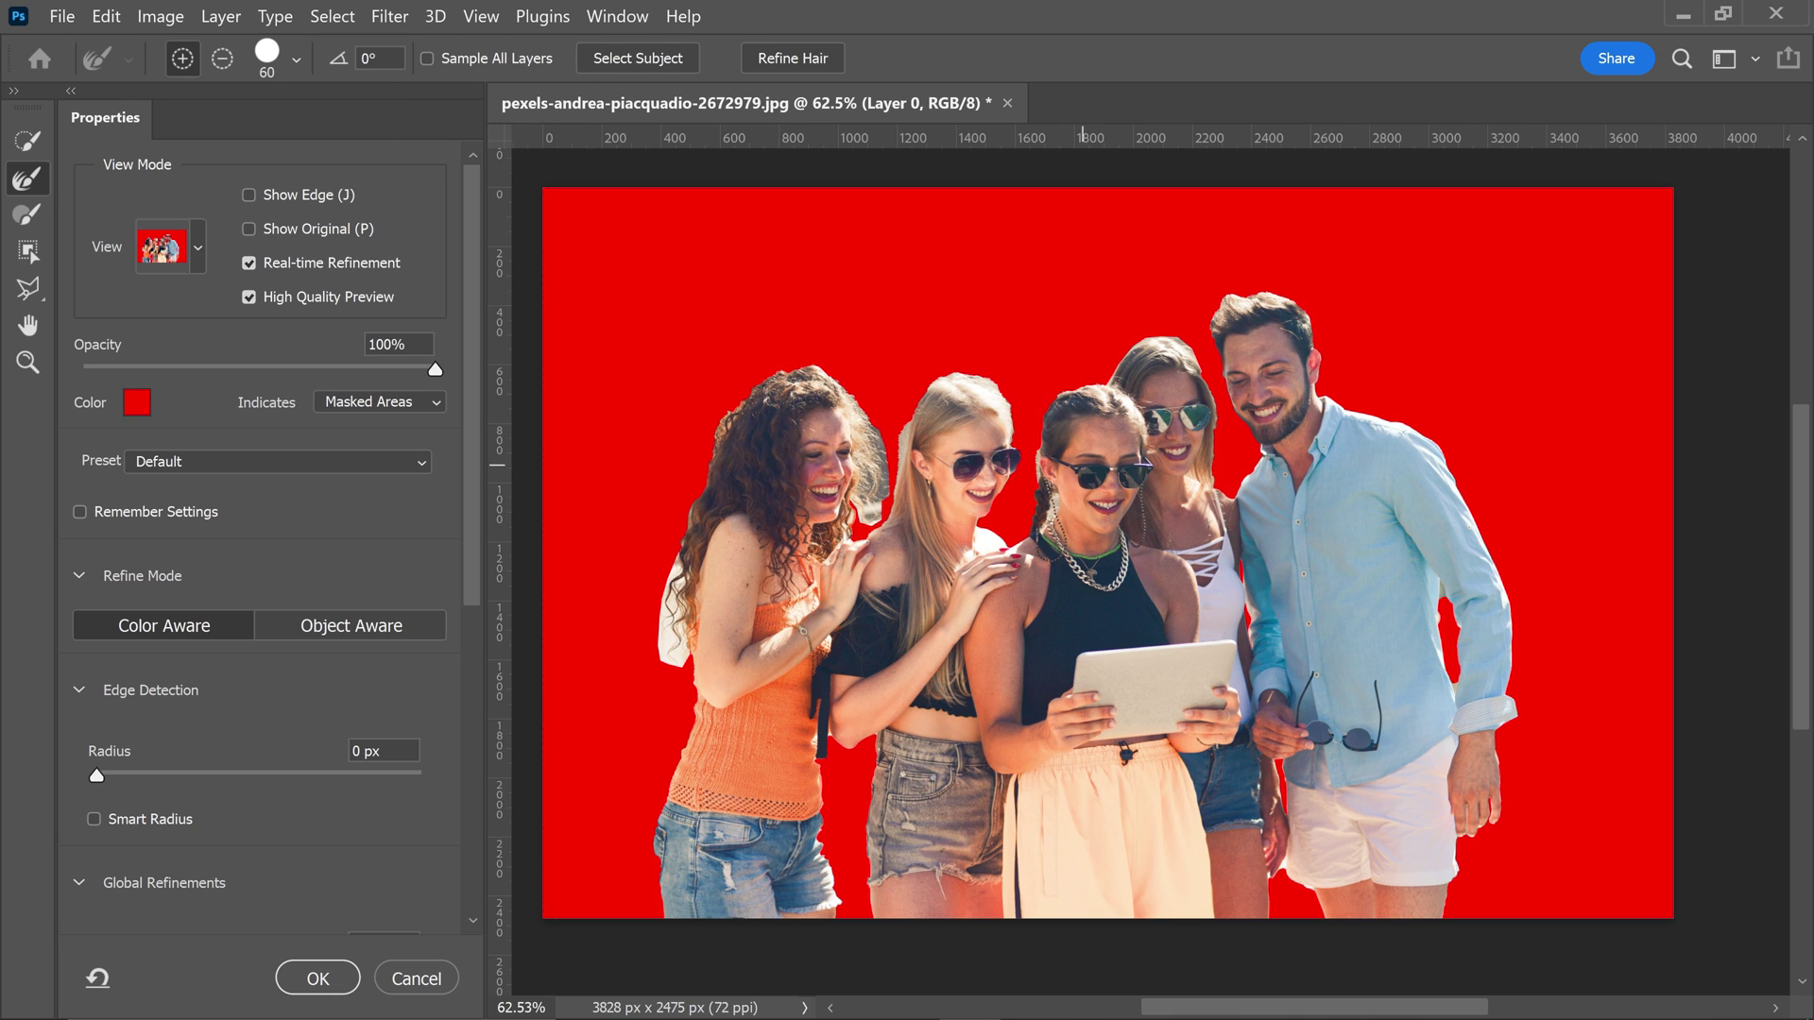
- Zoom to the man's head, shrink the brush to 30 px and brush his temple hairline
scroll(1387, 306, "up", 2)
scroll(1387, 306, "up", 4)
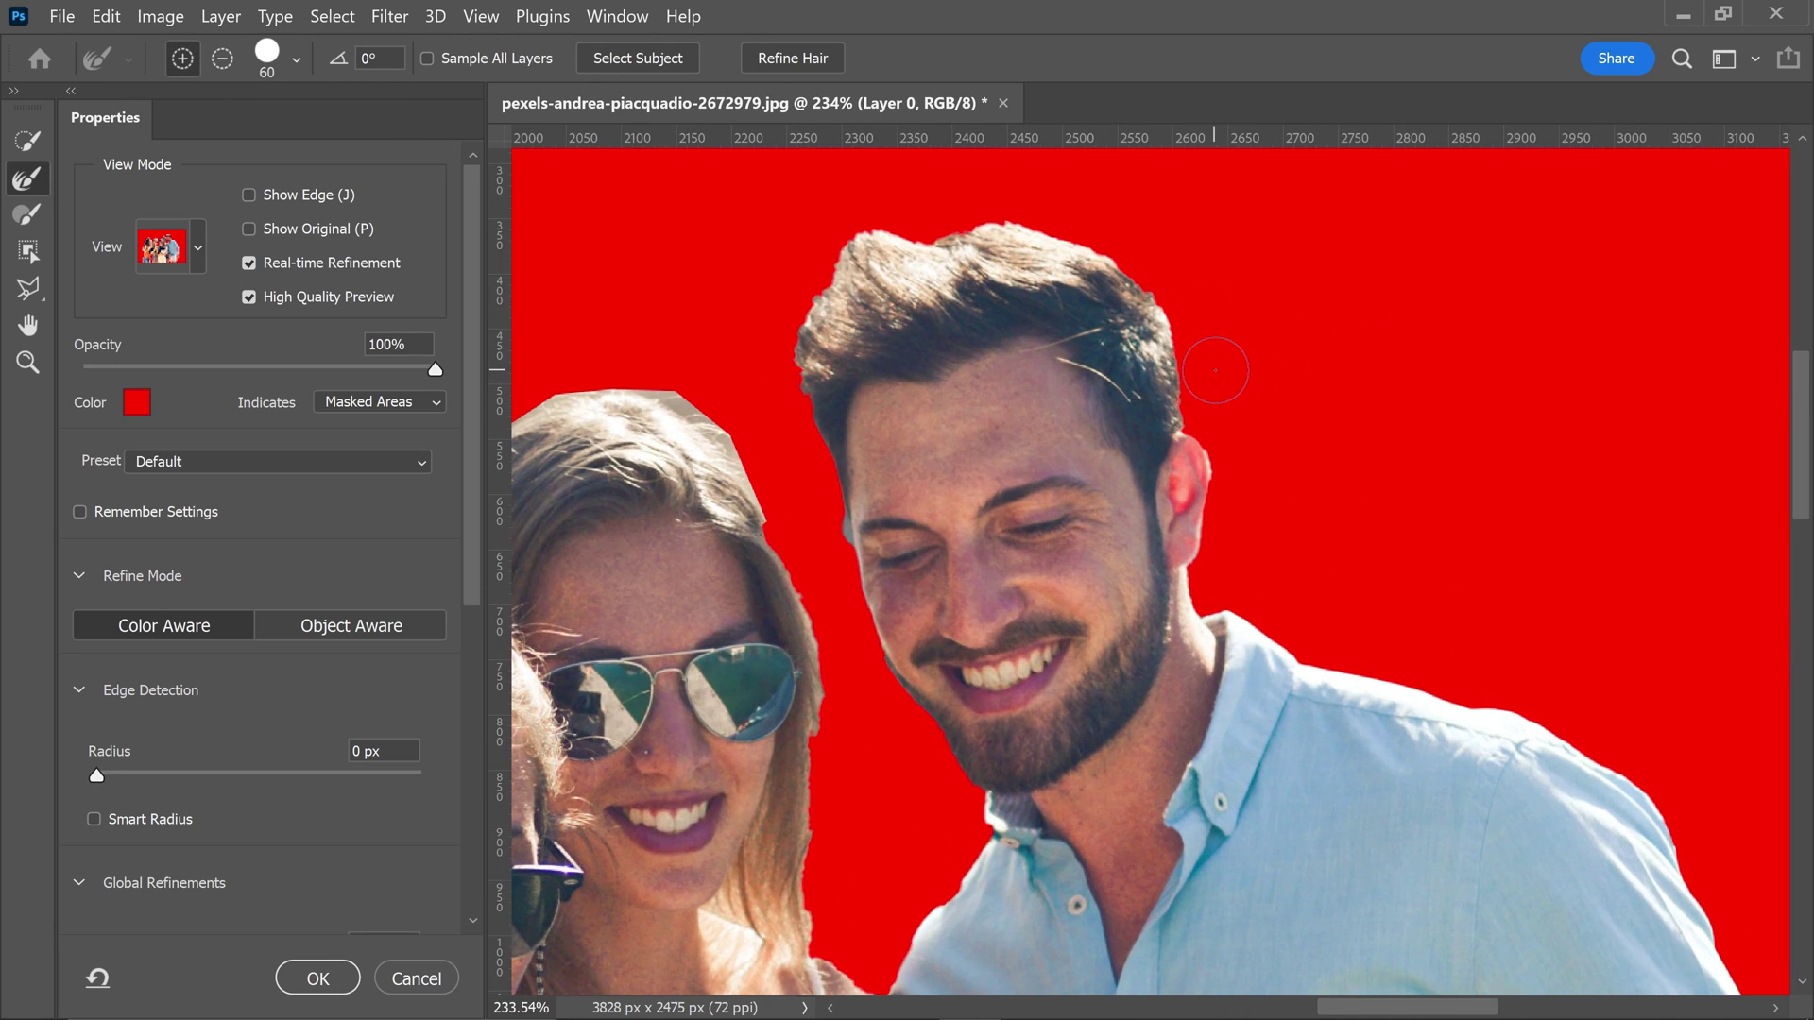
left_click_drag(1210, 371, 1190, 424)
key("bracketleft")
key("bracketleft")
key("bracketleft")
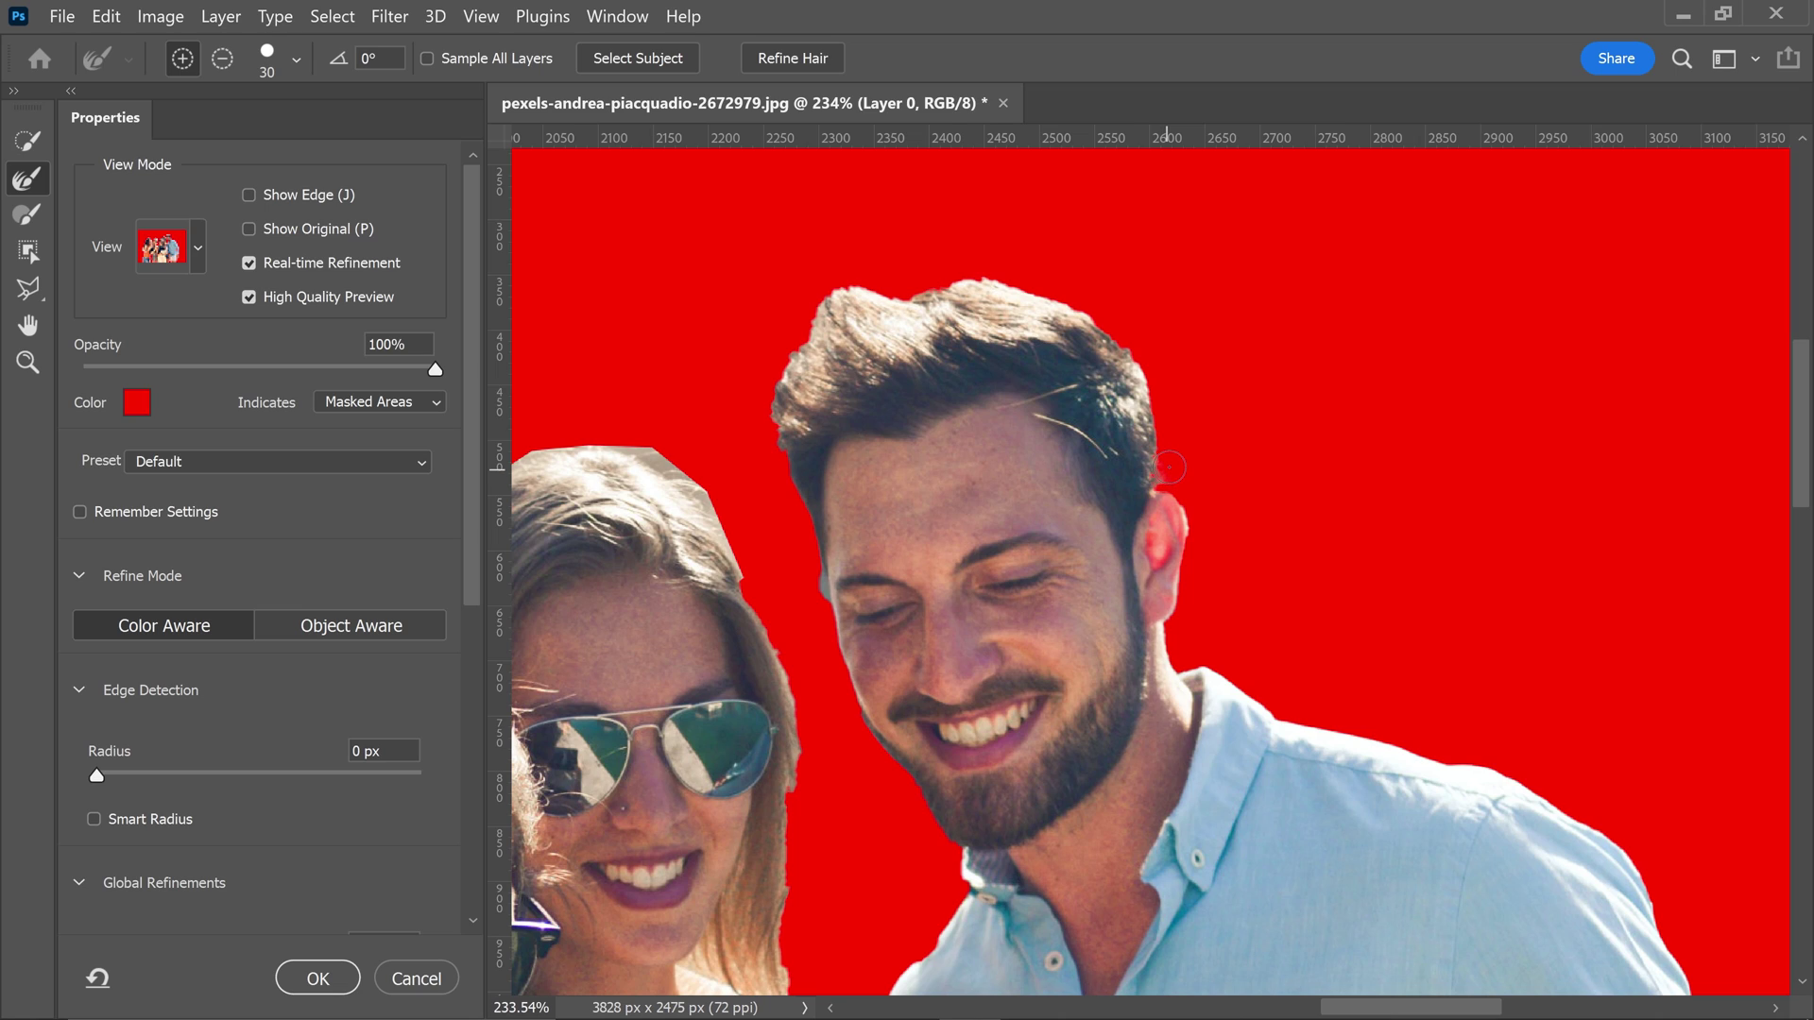
mouse_move(1167, 442)
left_mouse_down()
mouse_move(1149, 371)
mouse_move(1092, 305)
mouse_move(956, 274)
mouse_move(836, 291)
mouse_move(791, 355)
mouse_move(934, 568)
left_mouse_up()
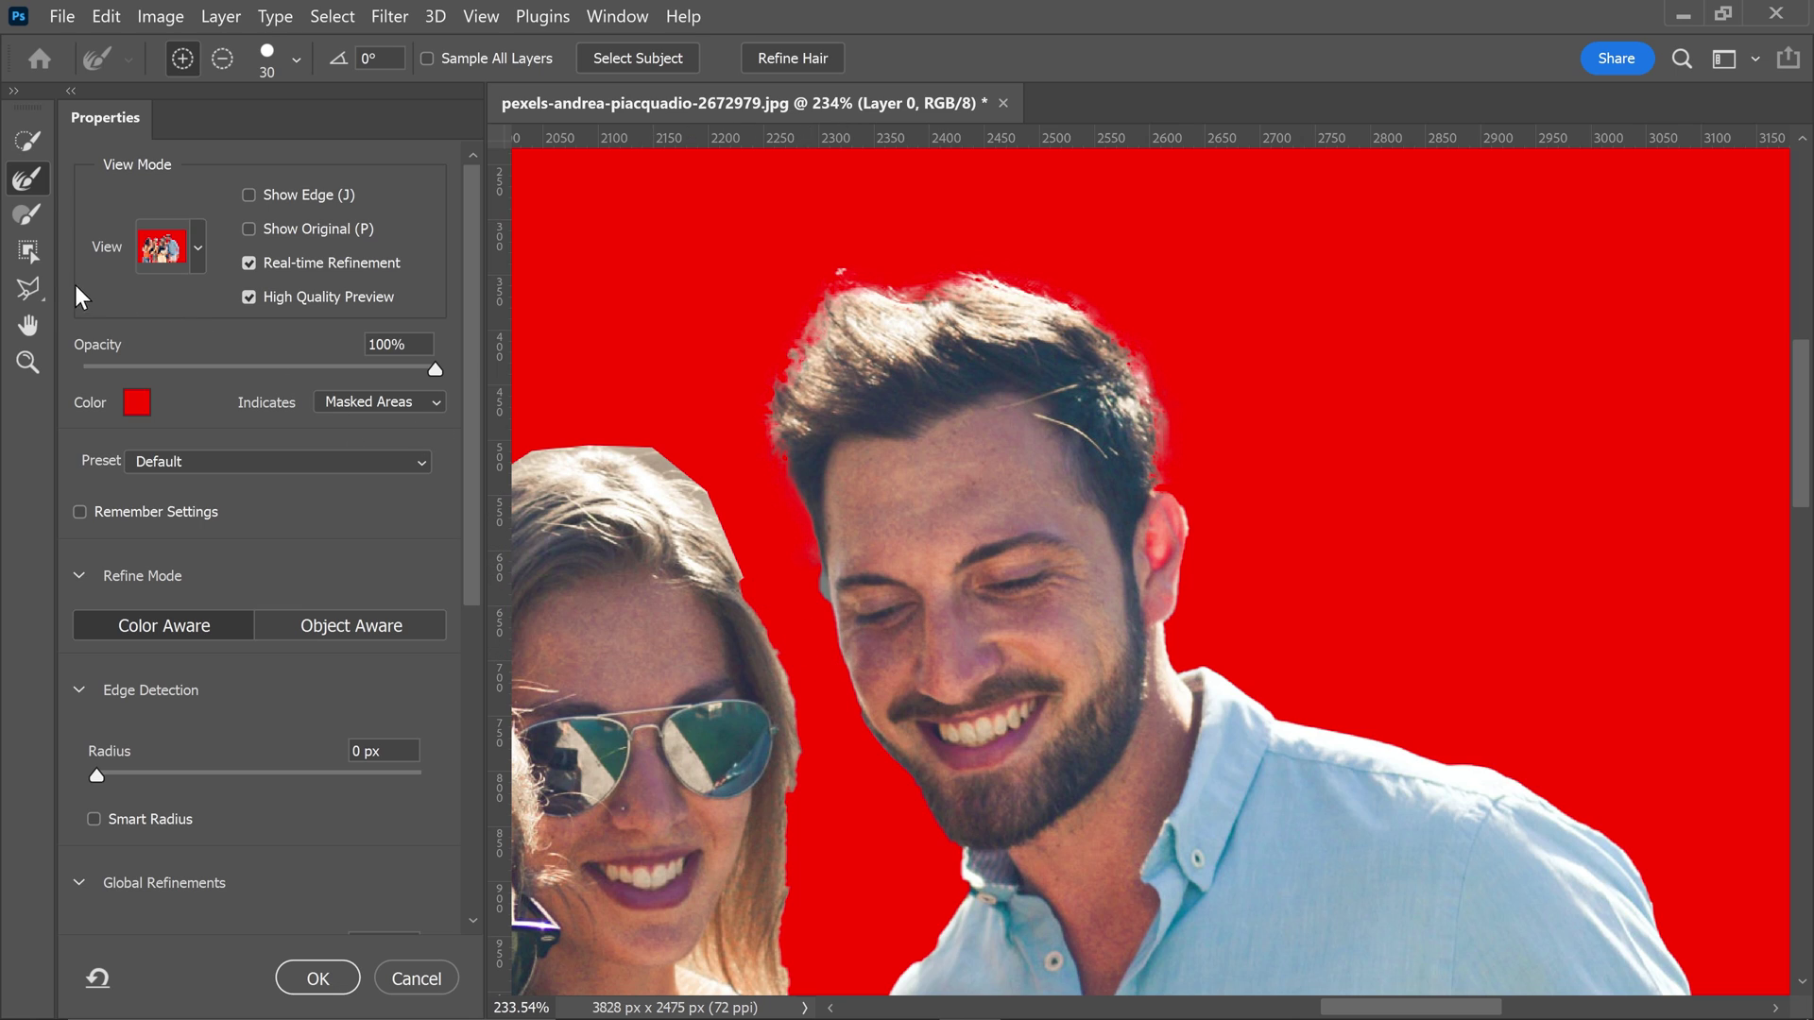
- Lasso away background beside the man's temple, then switch to Black & White view (K)
left_click(41, 289)
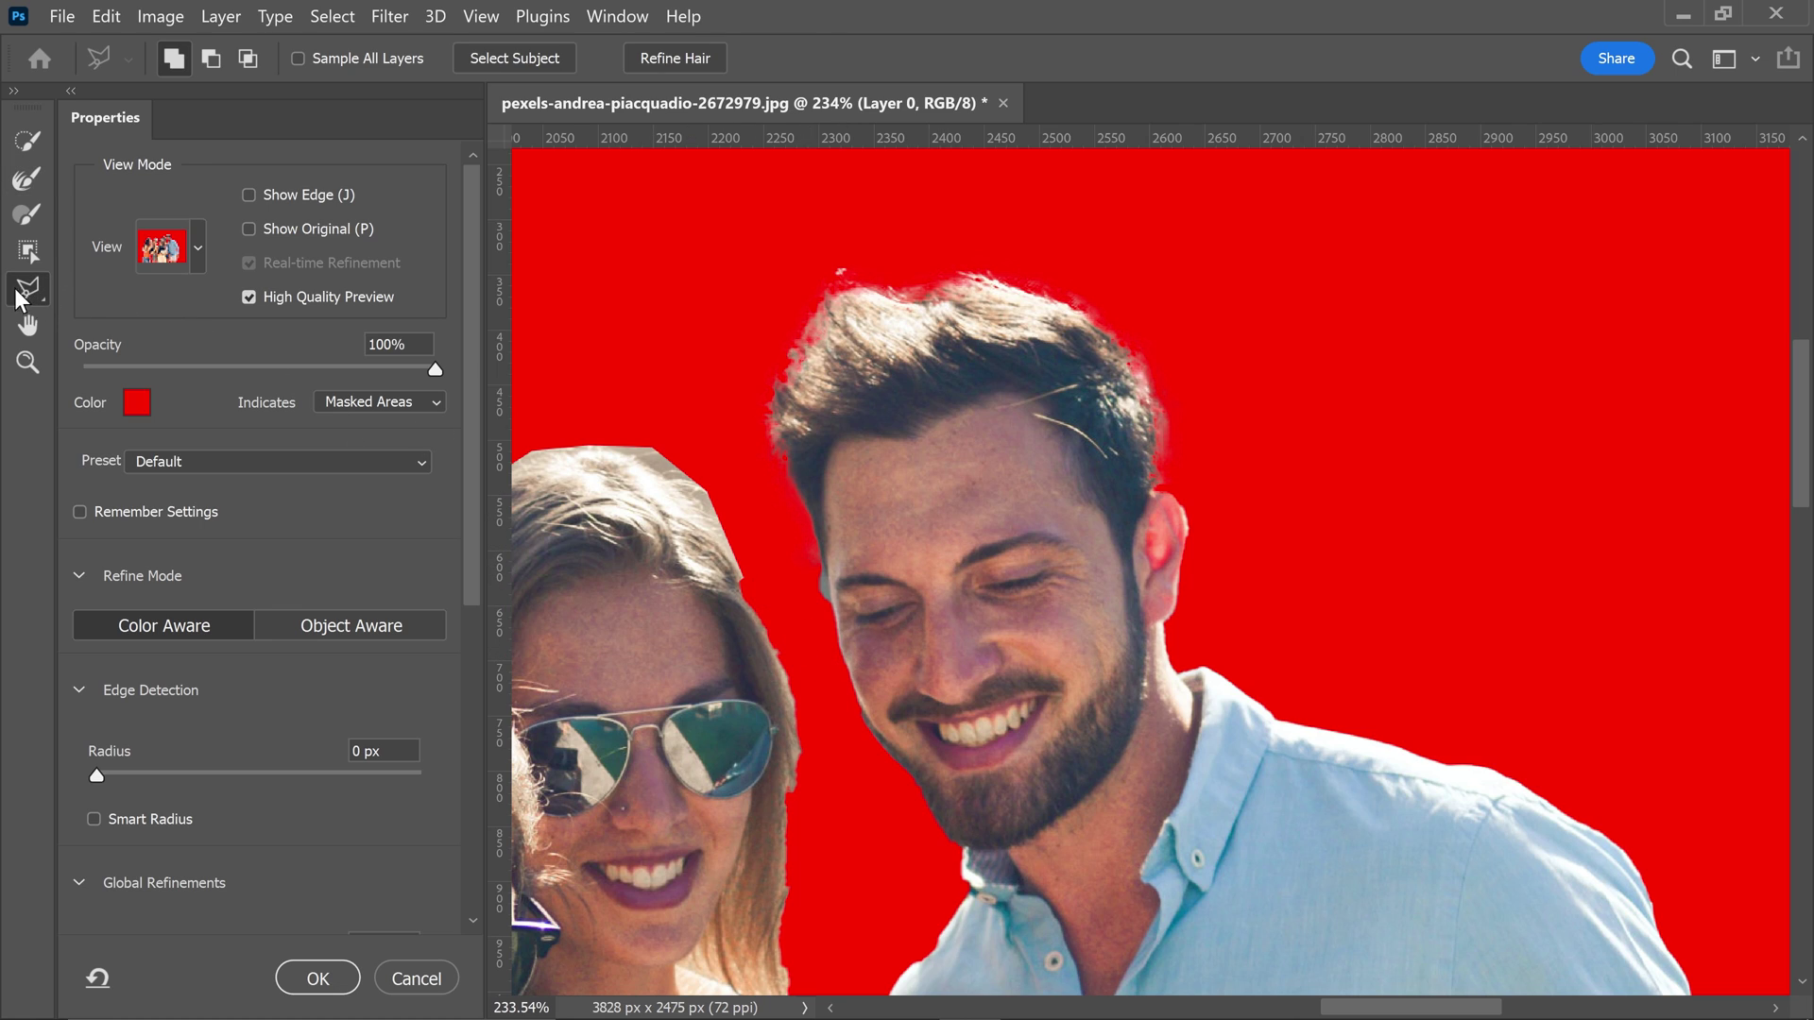
scroll(848, 581, "up", 5)
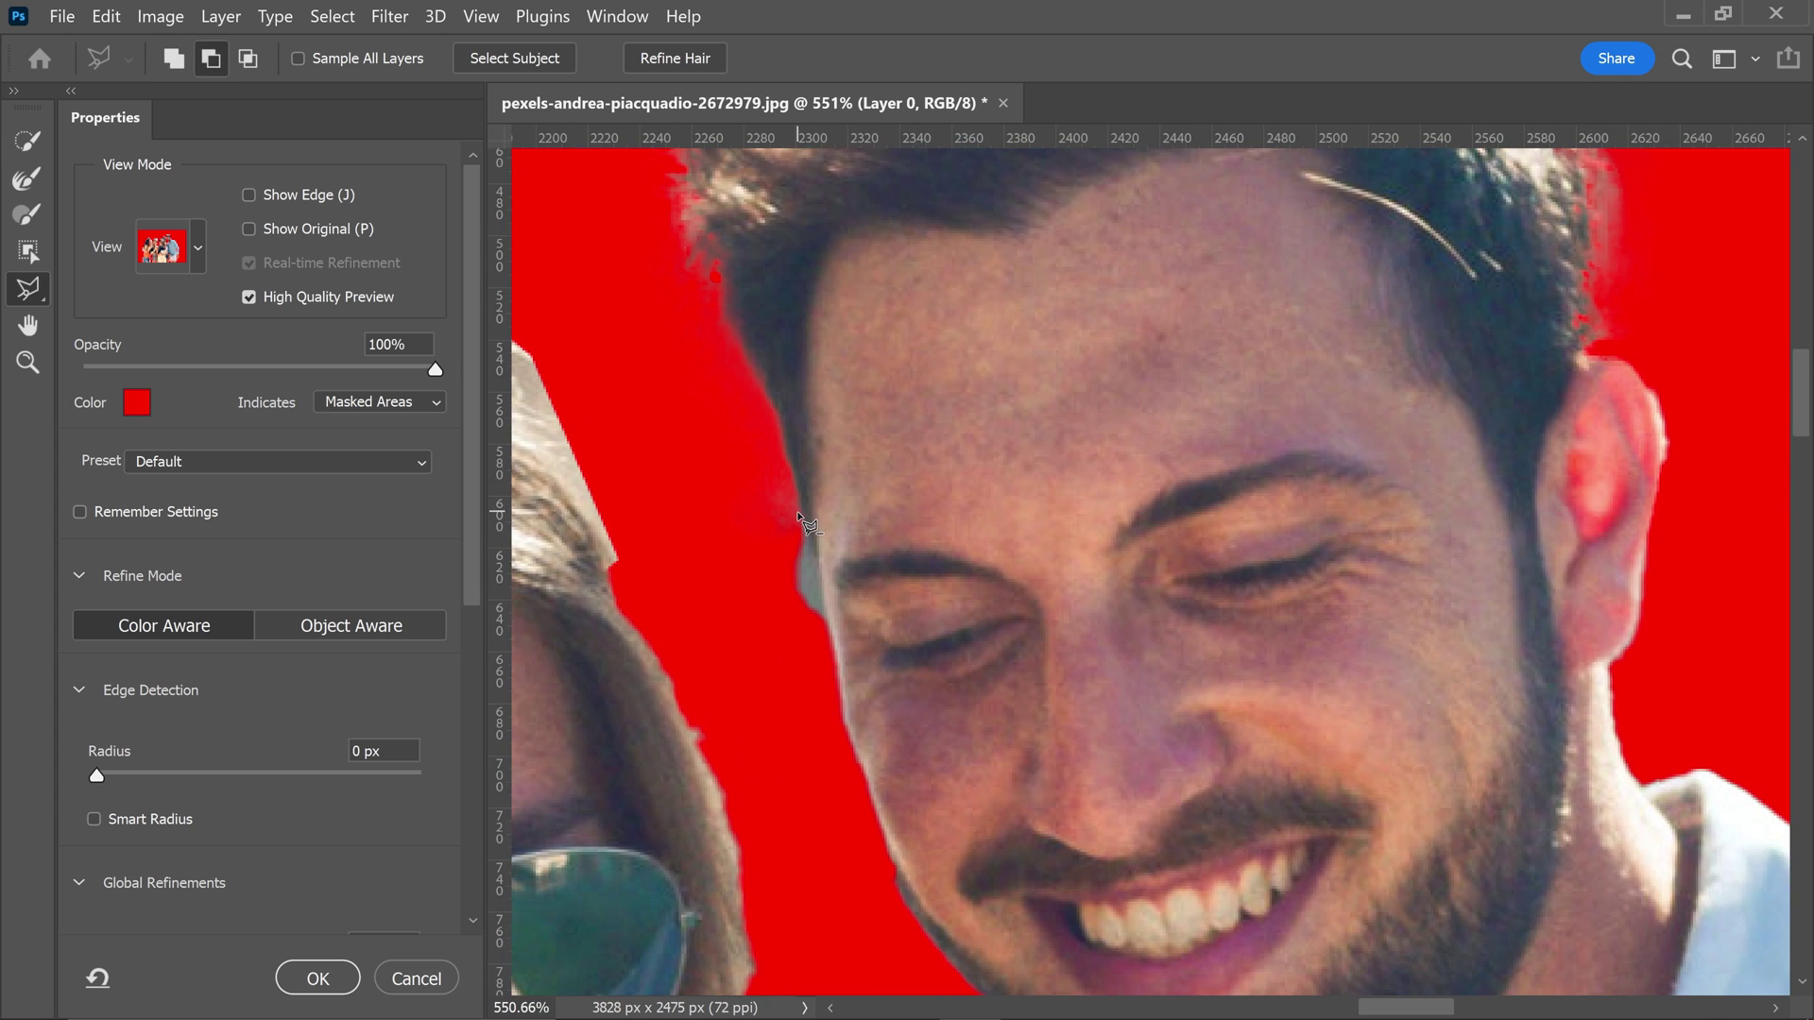
mouse_move(810, 535)
left_mouse_down()
mouse_move(825, 635)
mouse_move(756, 631)
mouse_move(735, 556)
mouse_move(756, 505)
mouse_move(779, 525)
left_mouse_up()
scroll(869, 609, "down", 2)
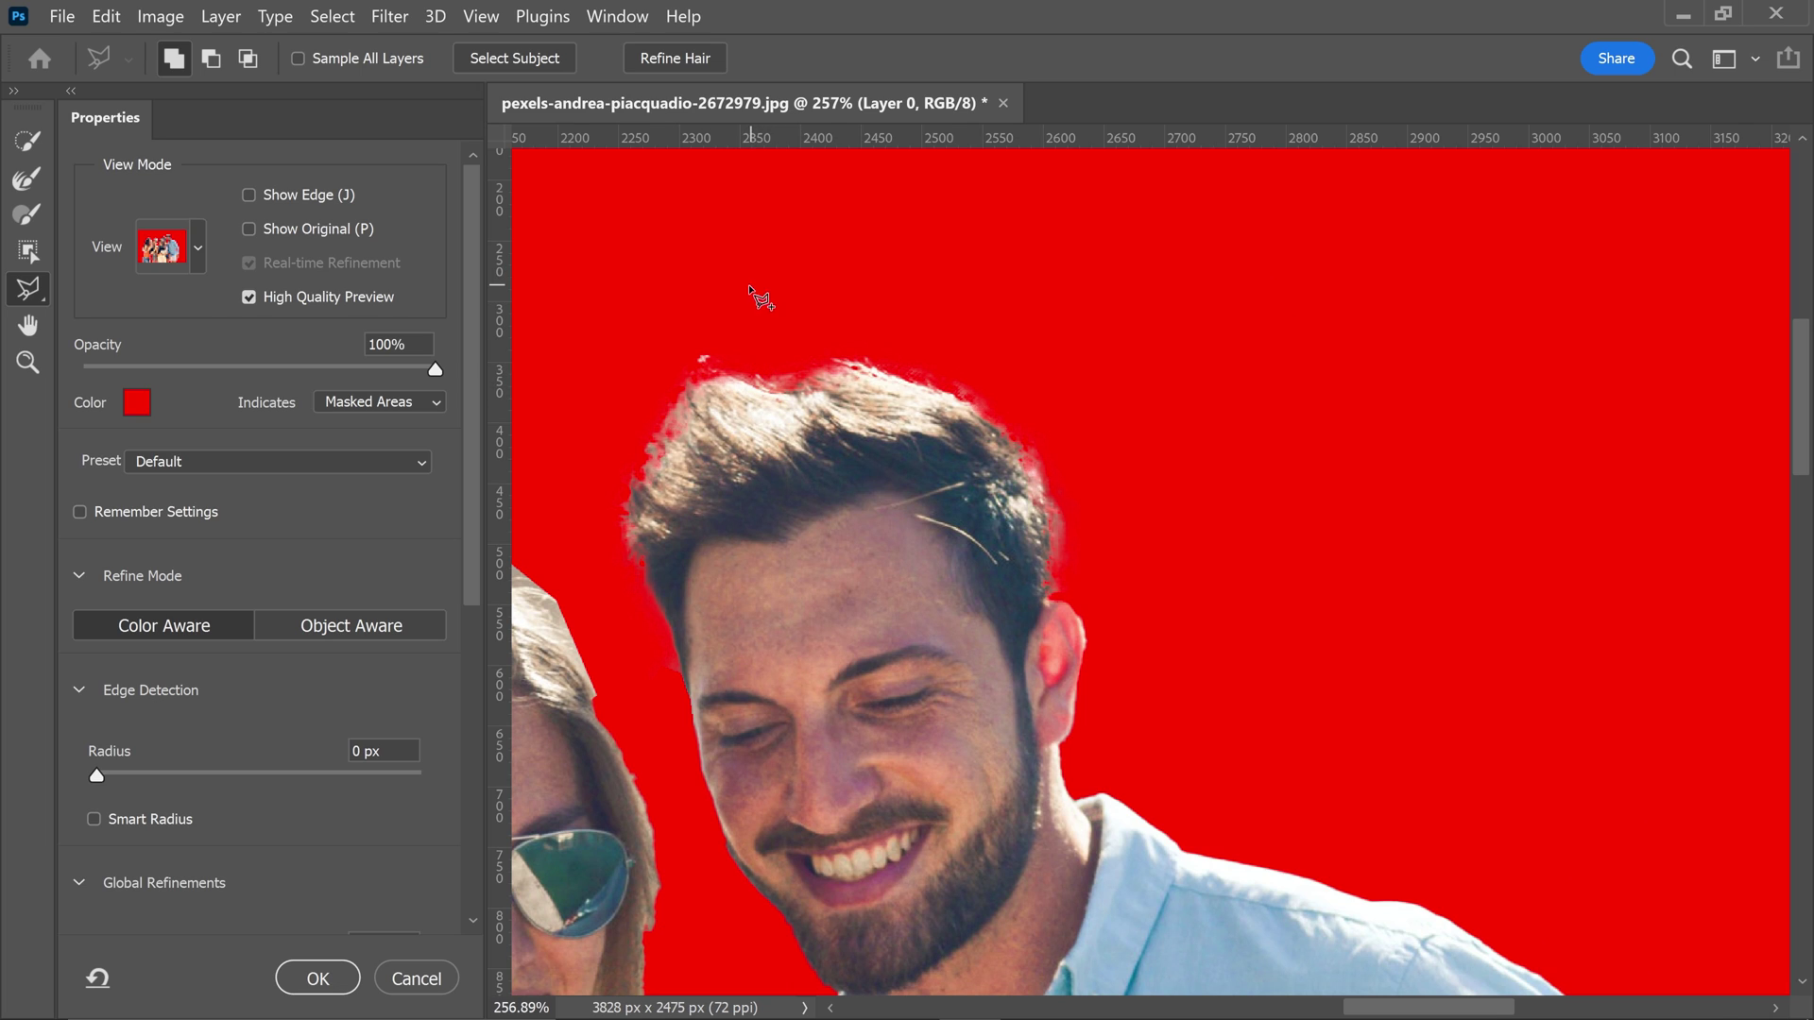
key("k")
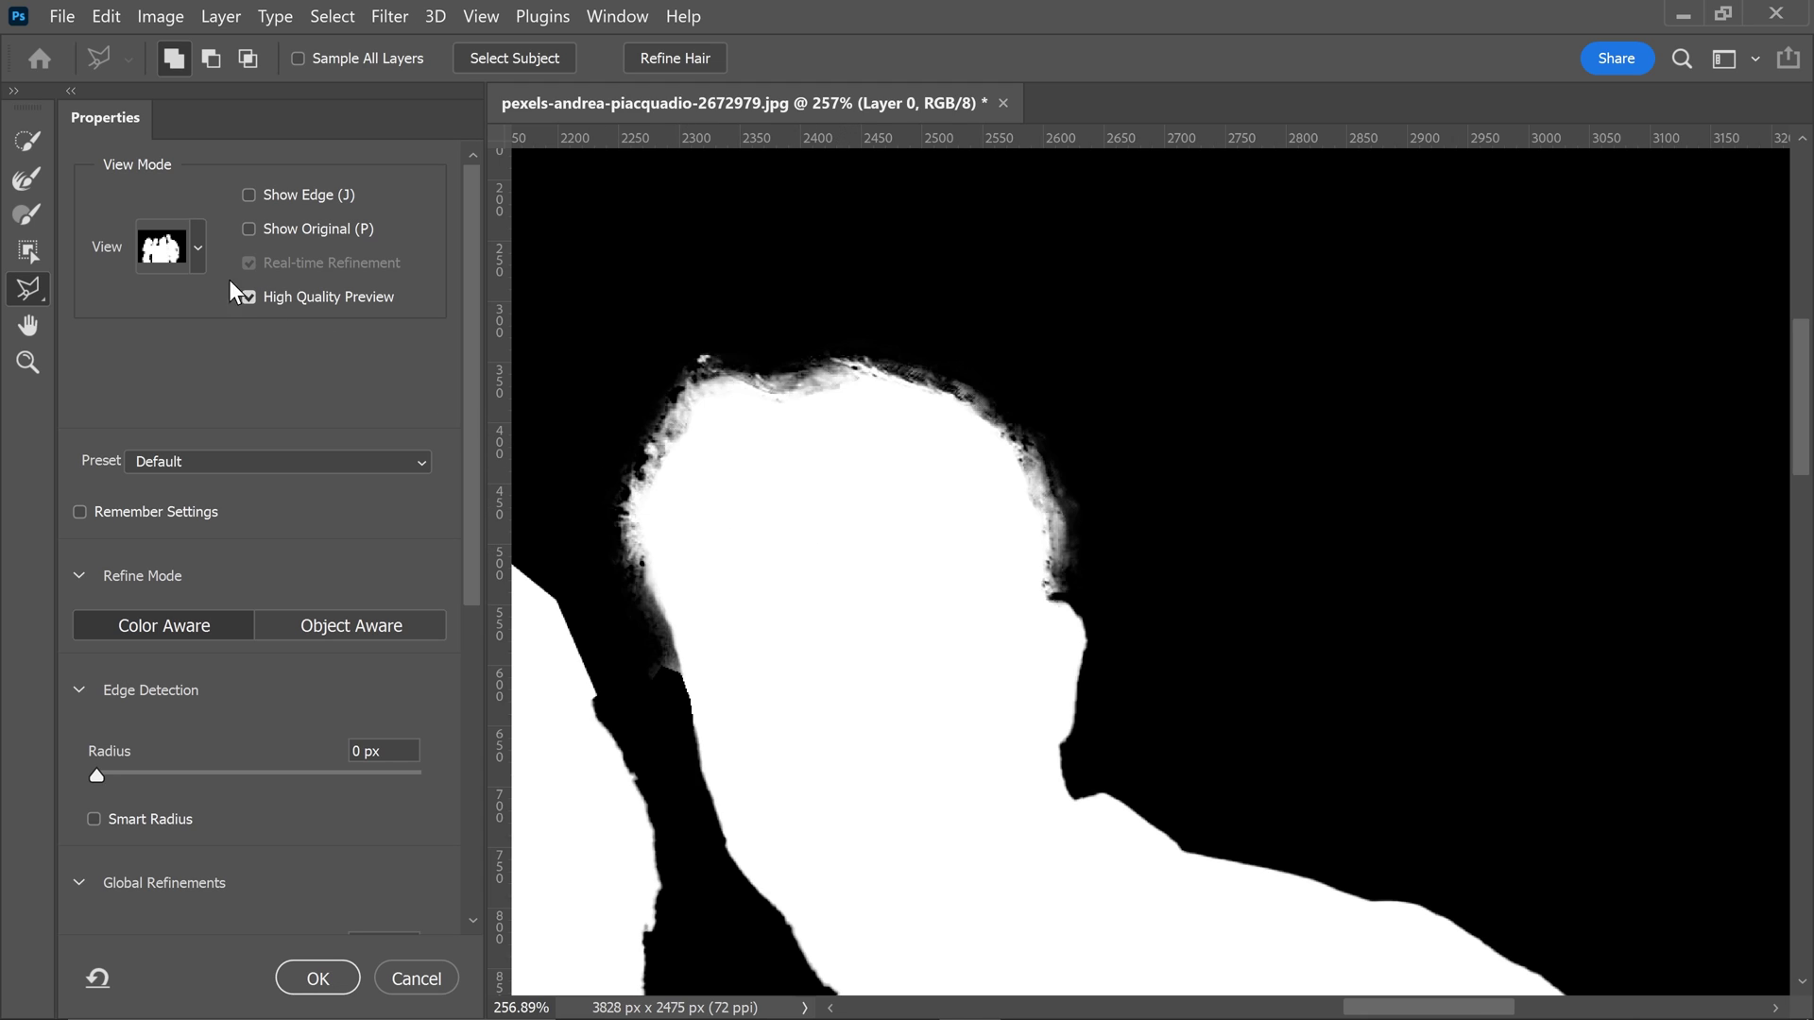
- Return to the Refine Edge Brush and inspect the man's black-and-white head mask
left_click(24, 215)
scroll(828, 757, "up", 5)
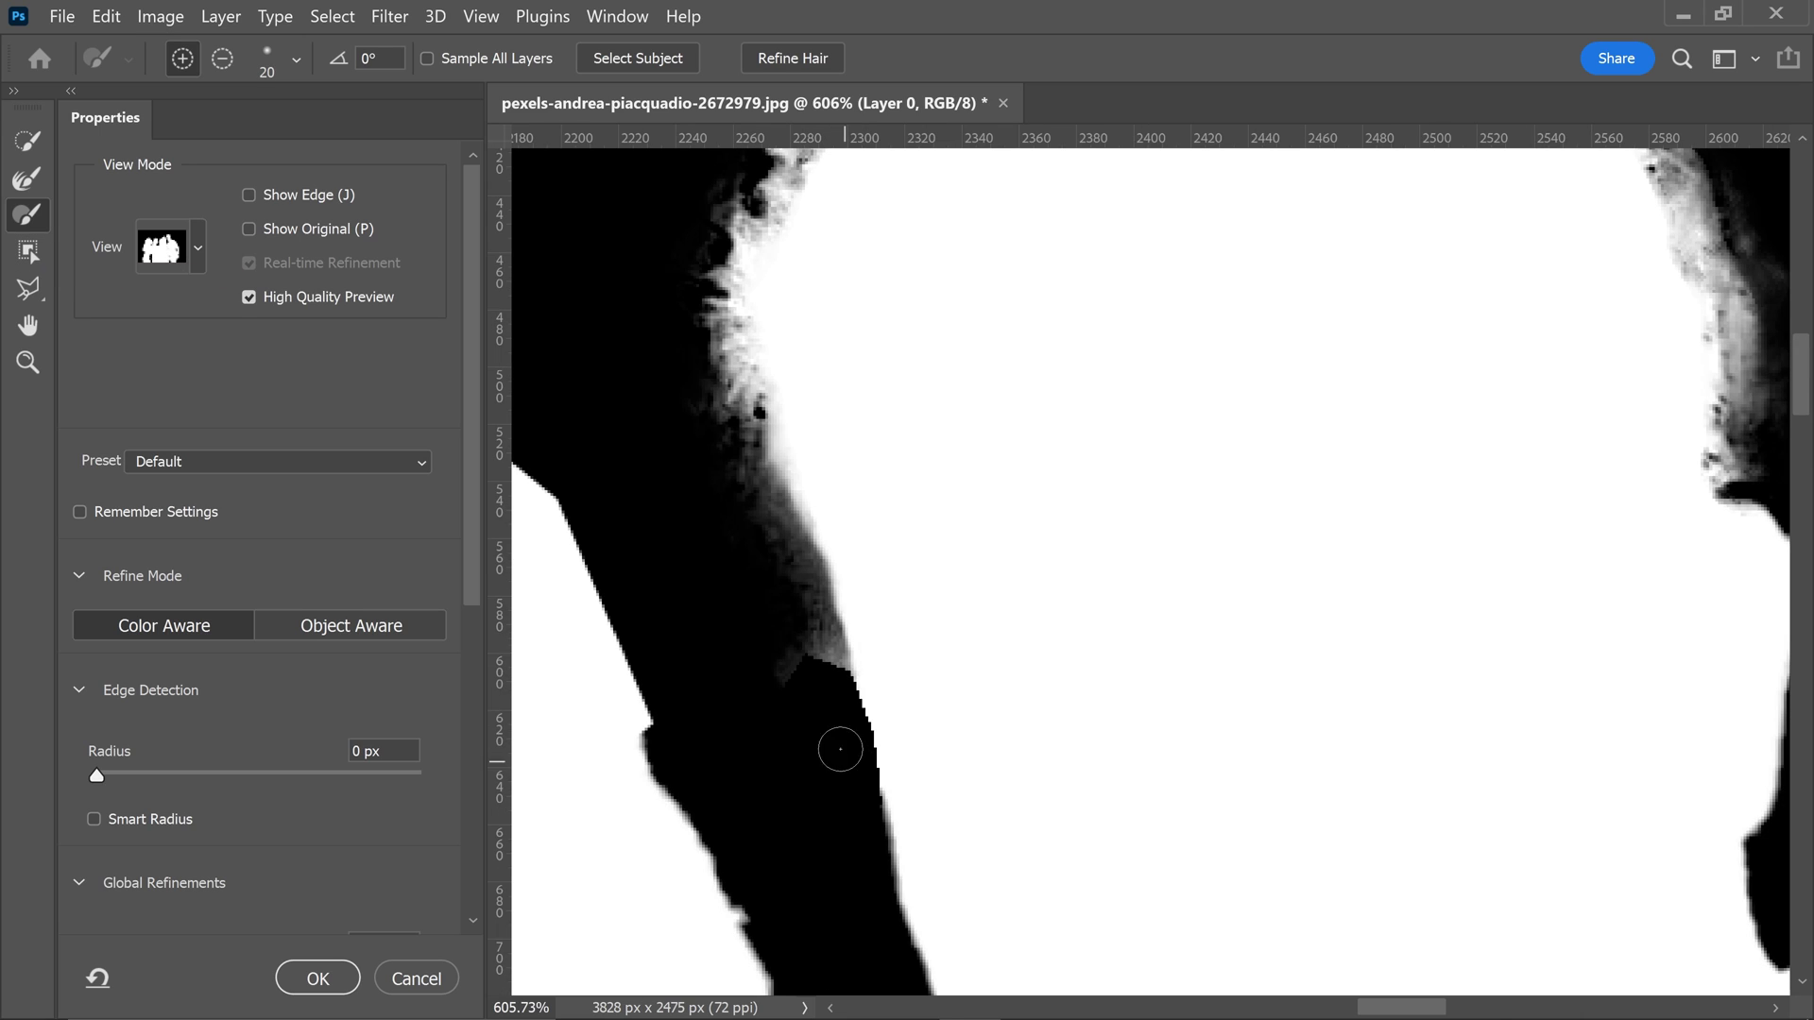
key("alt")
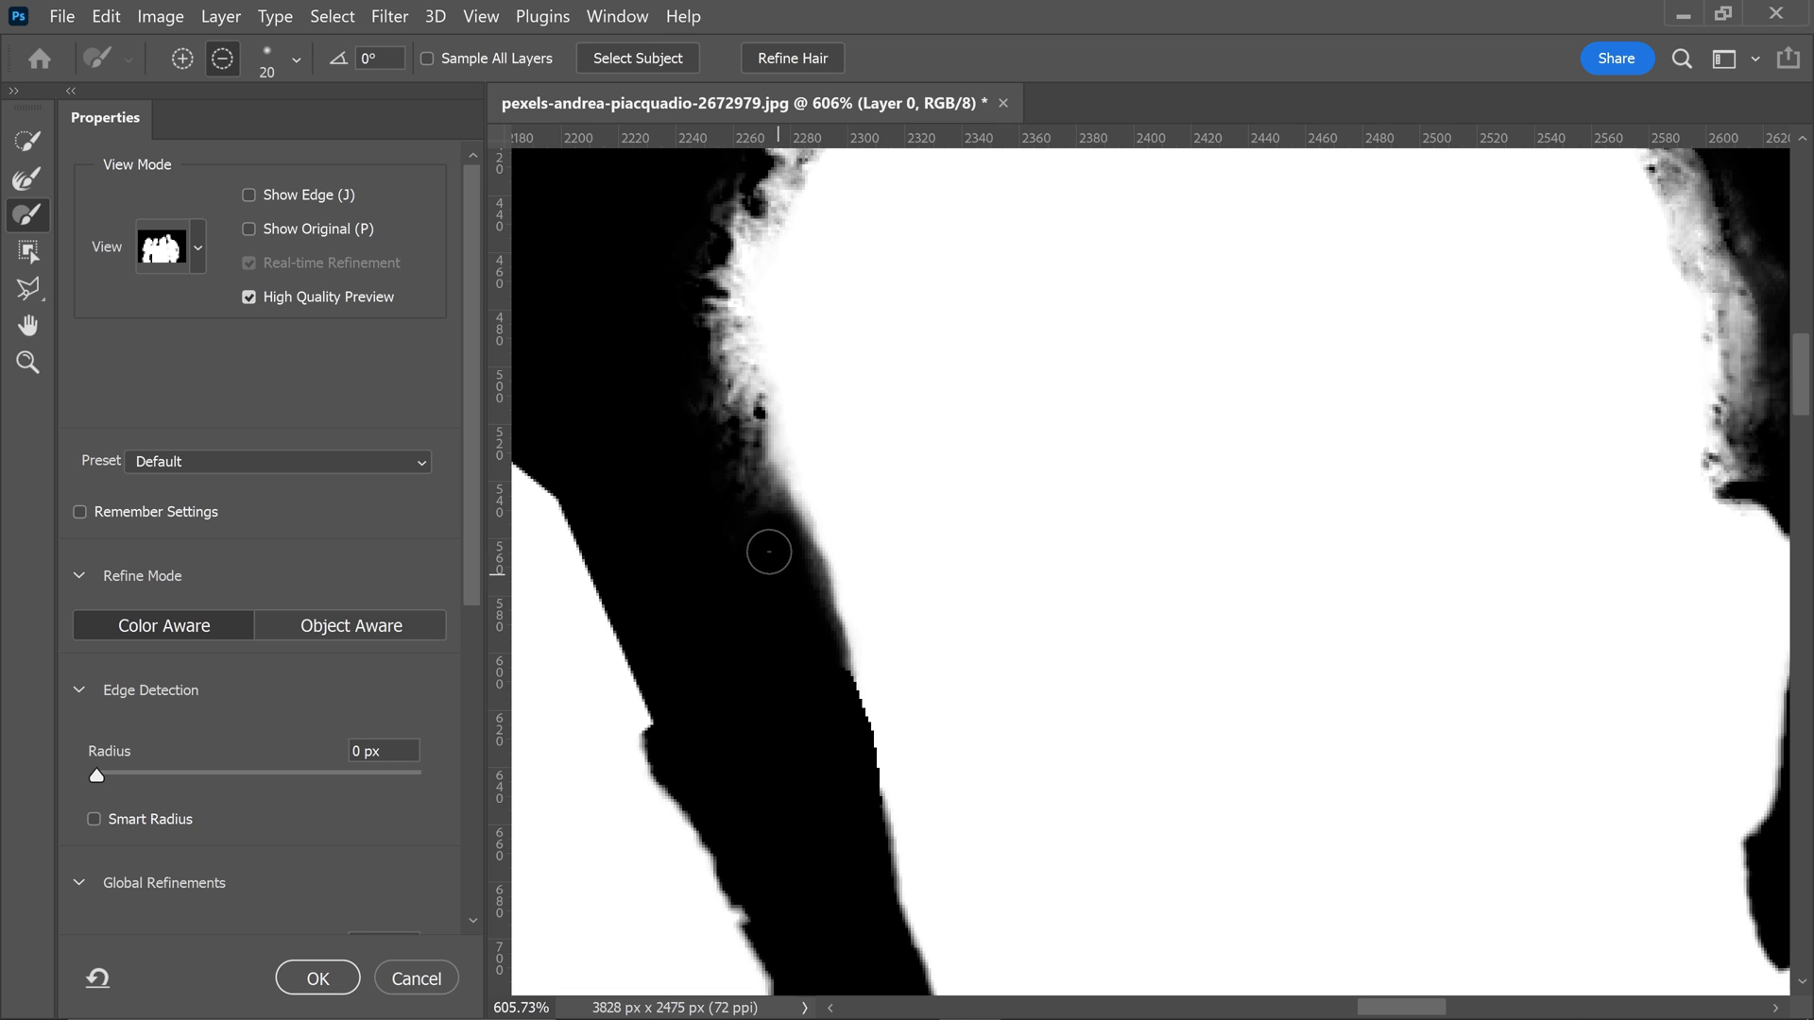
scroll(737, 530, "down", 3)
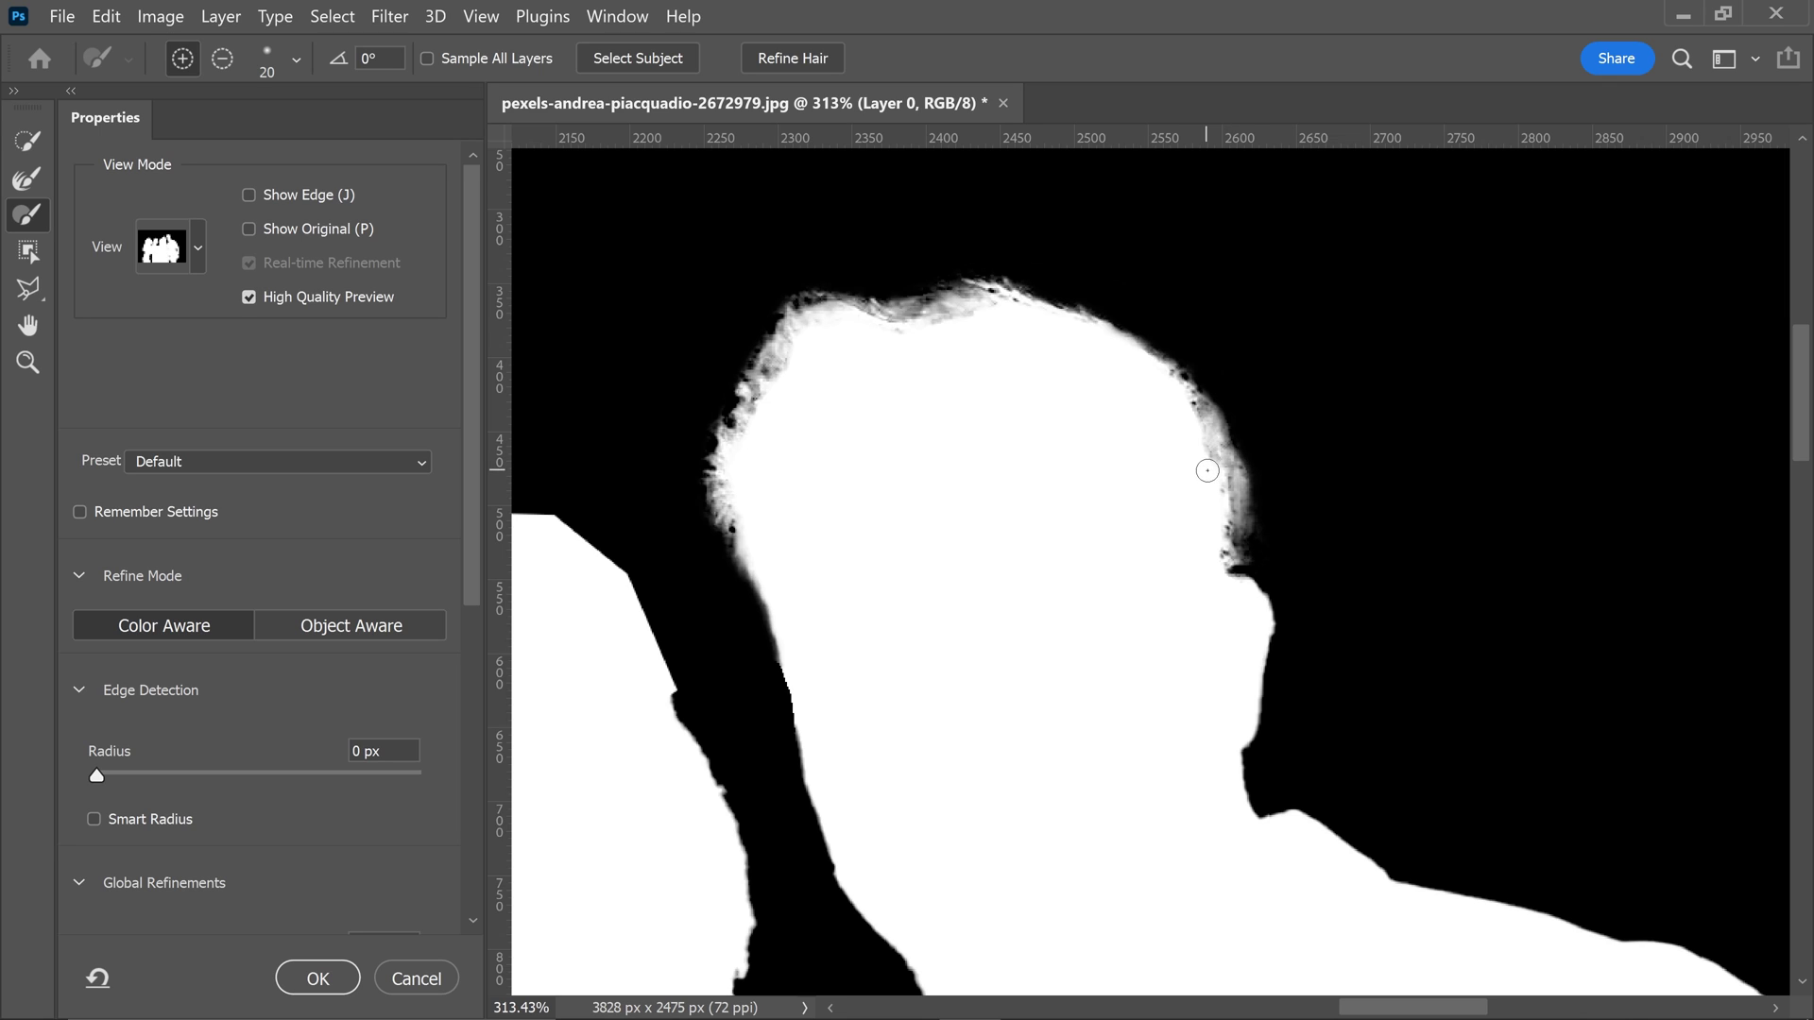
- In Overlay view, add the gap where the man's ear meets his hair with the Polygonal Lasso
key("v")
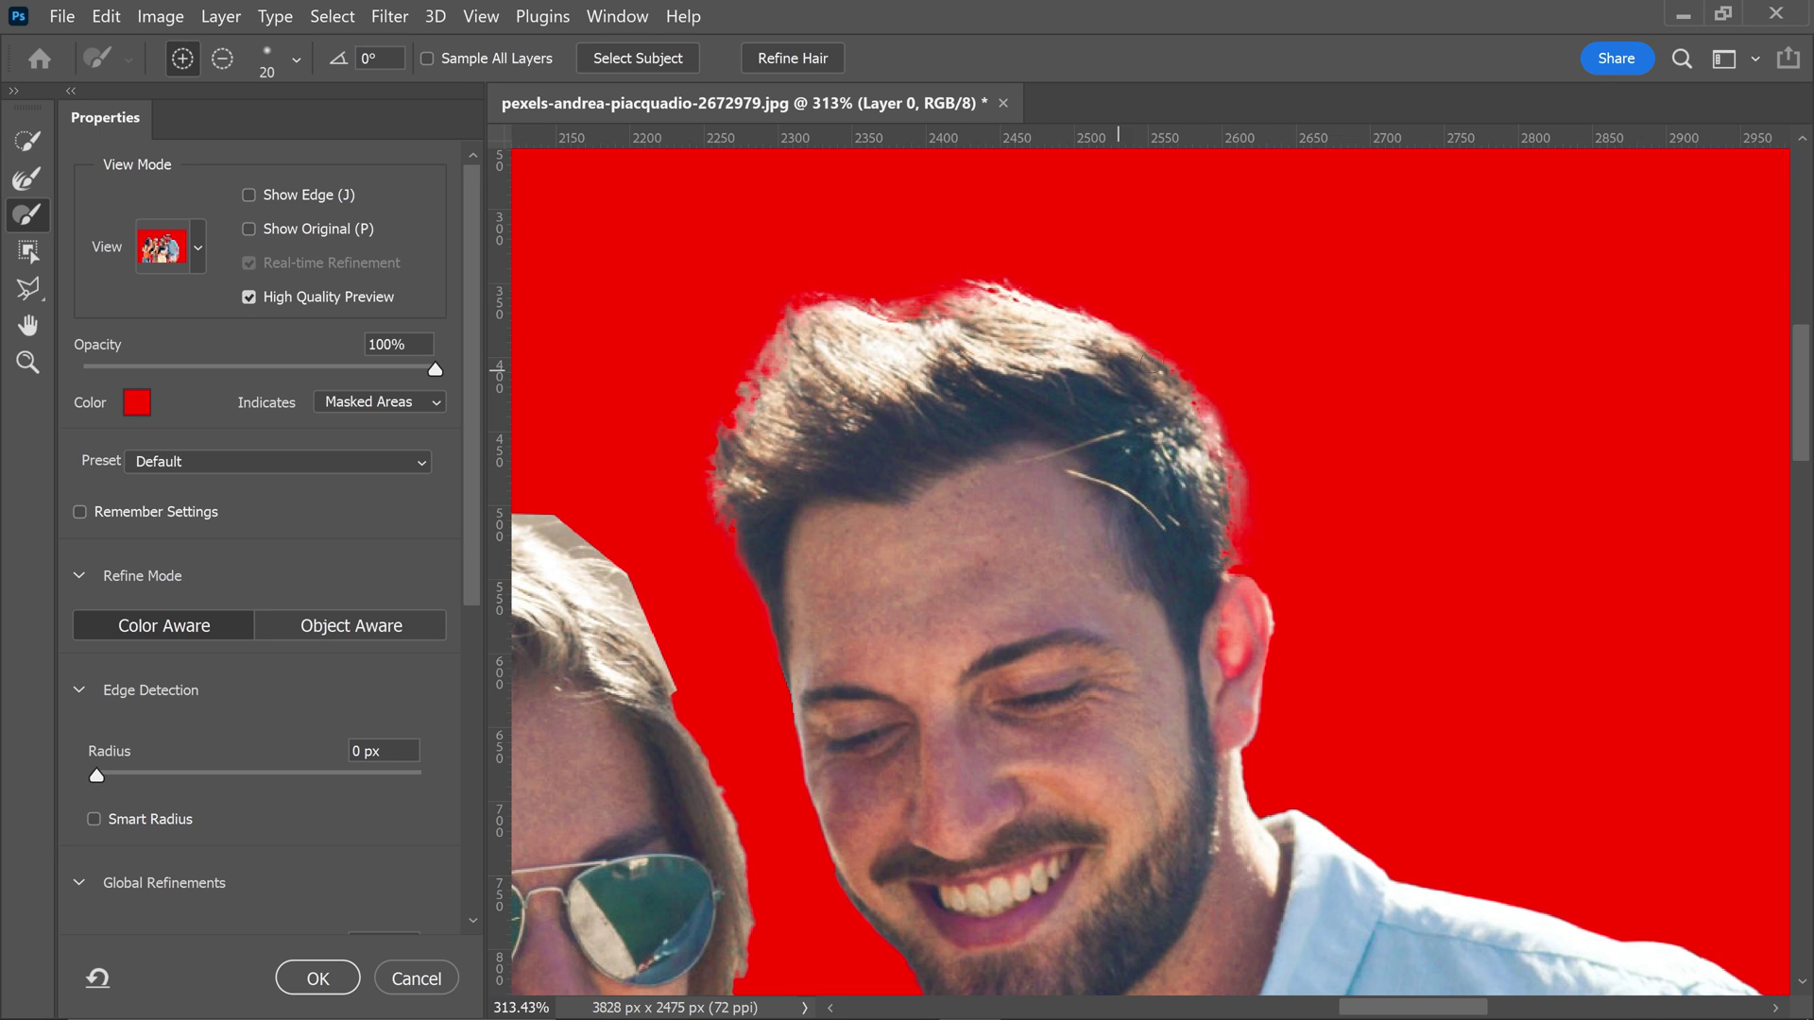
scroll(1271, 444, "up", 4)
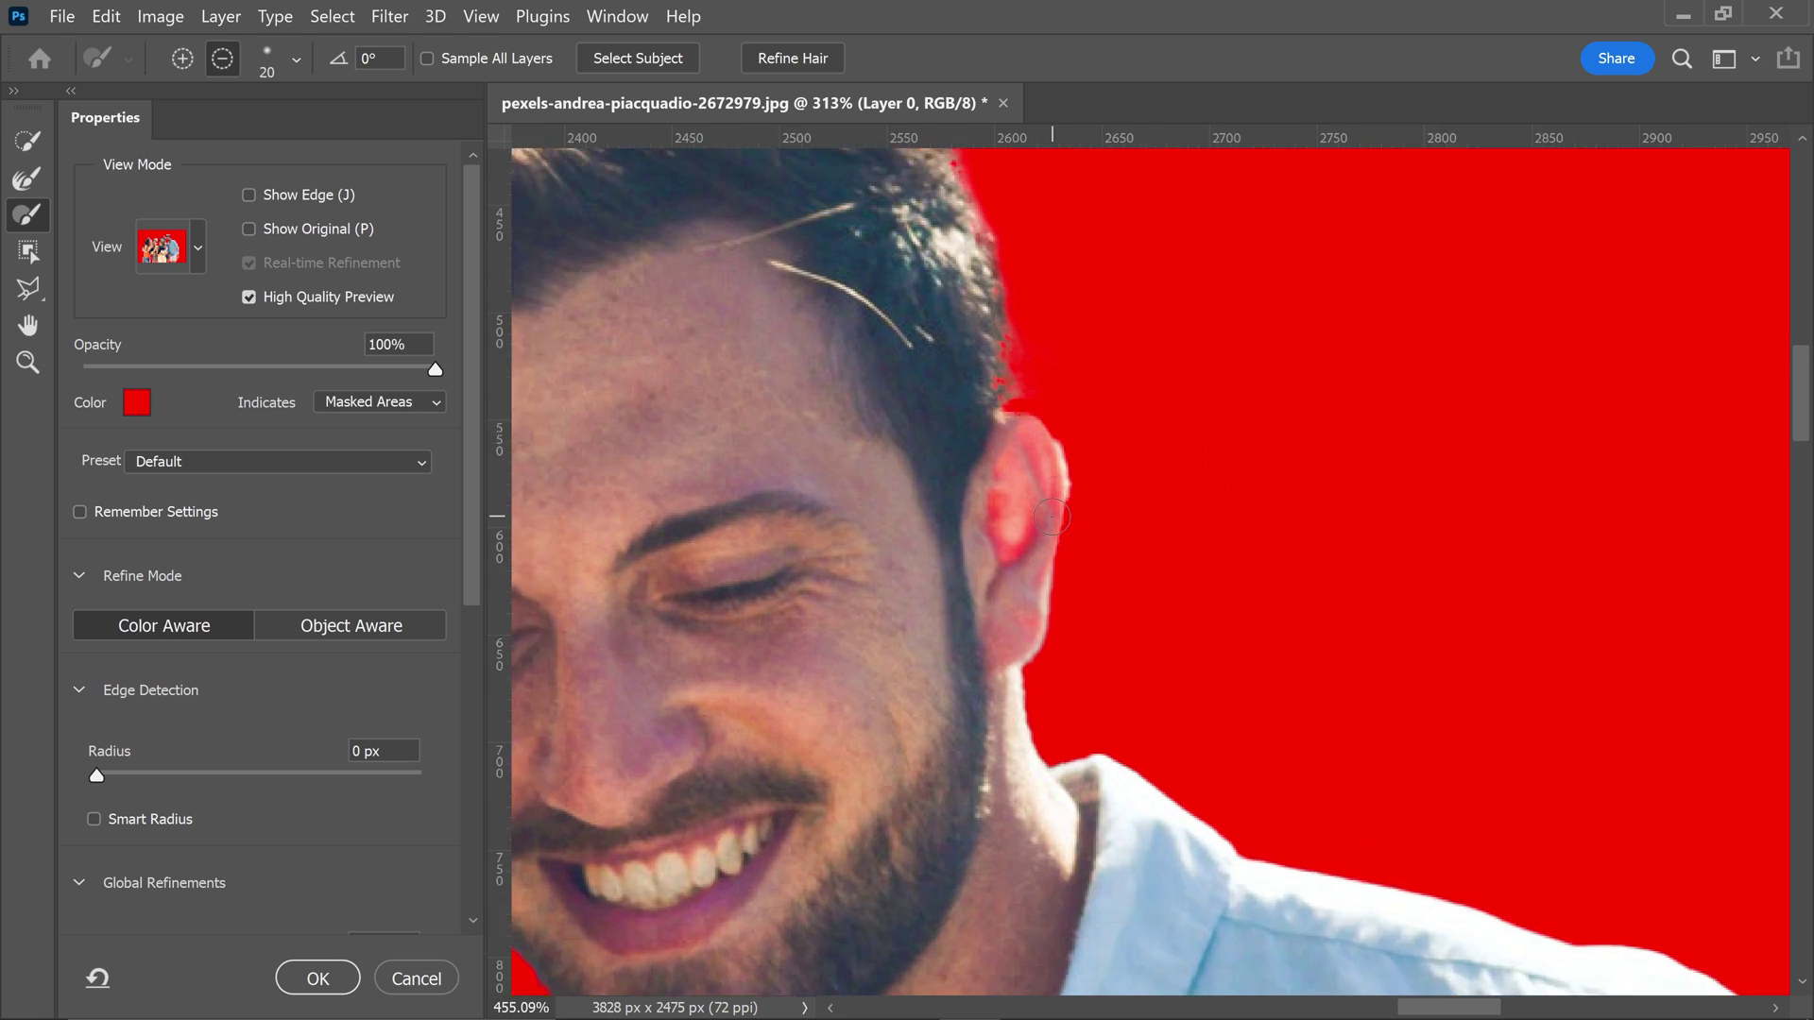
scroll(1025, 437, "up", 3)
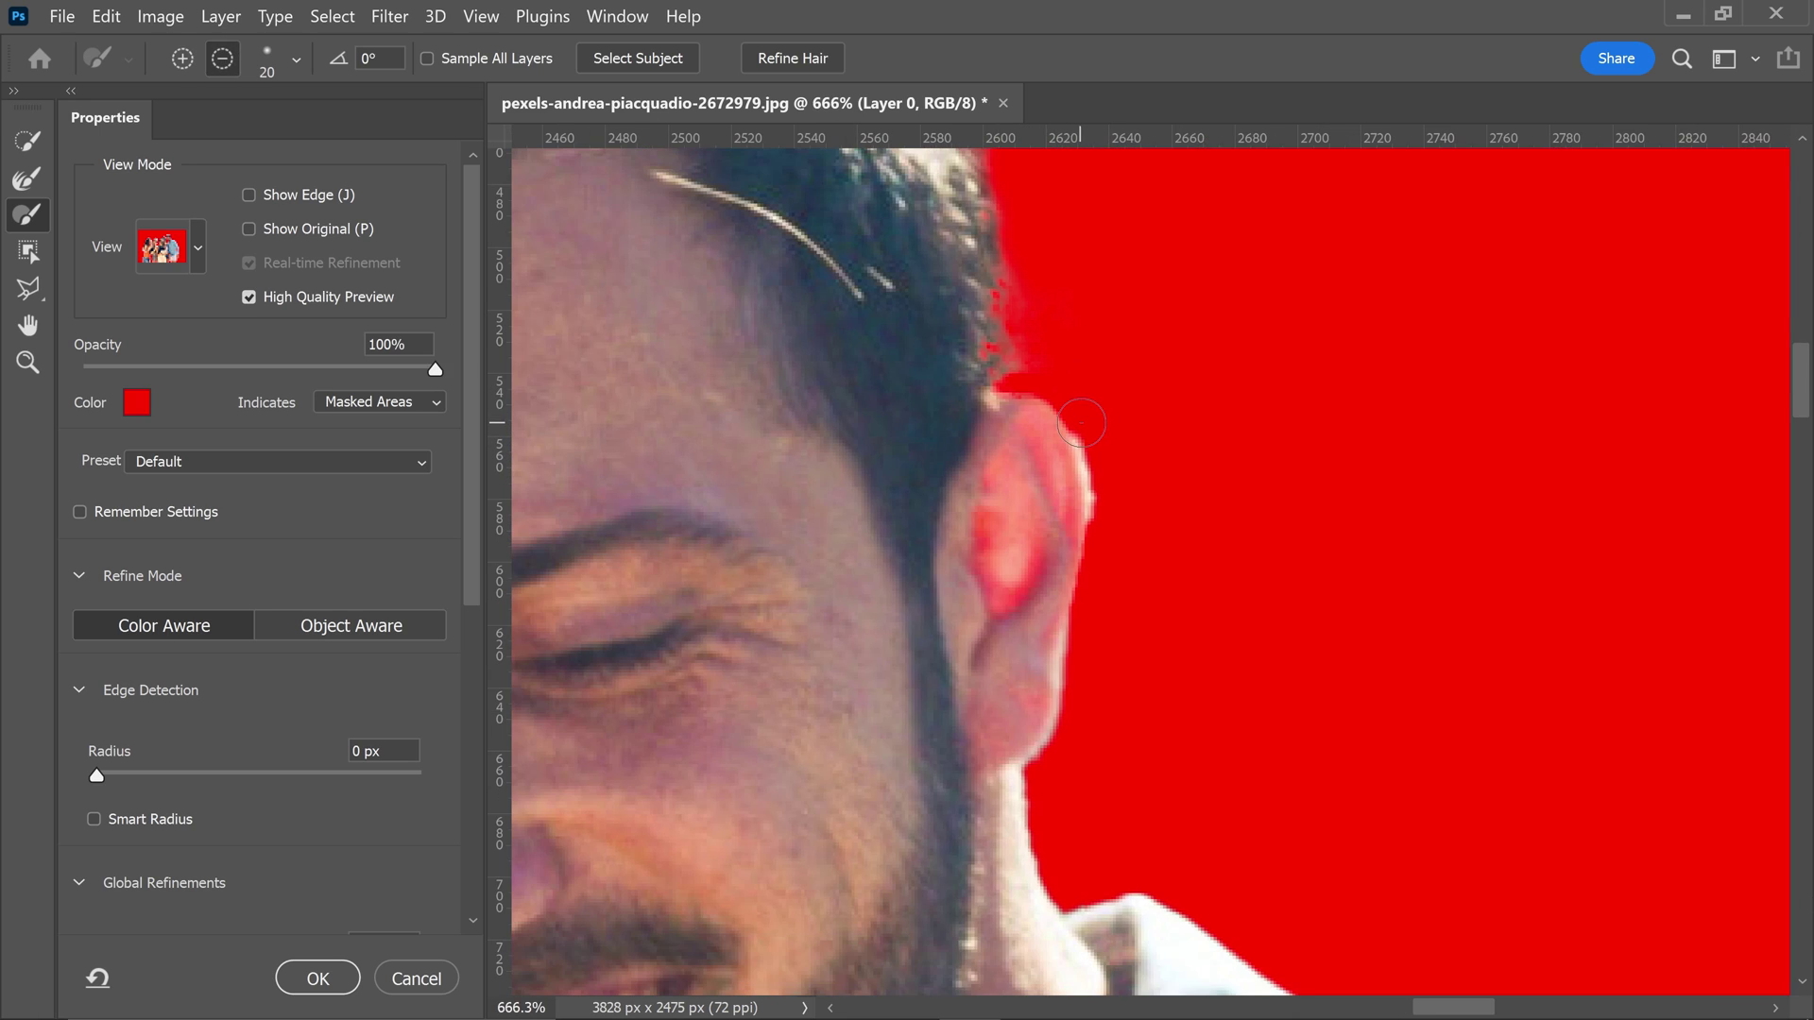
left_click(28, 288)
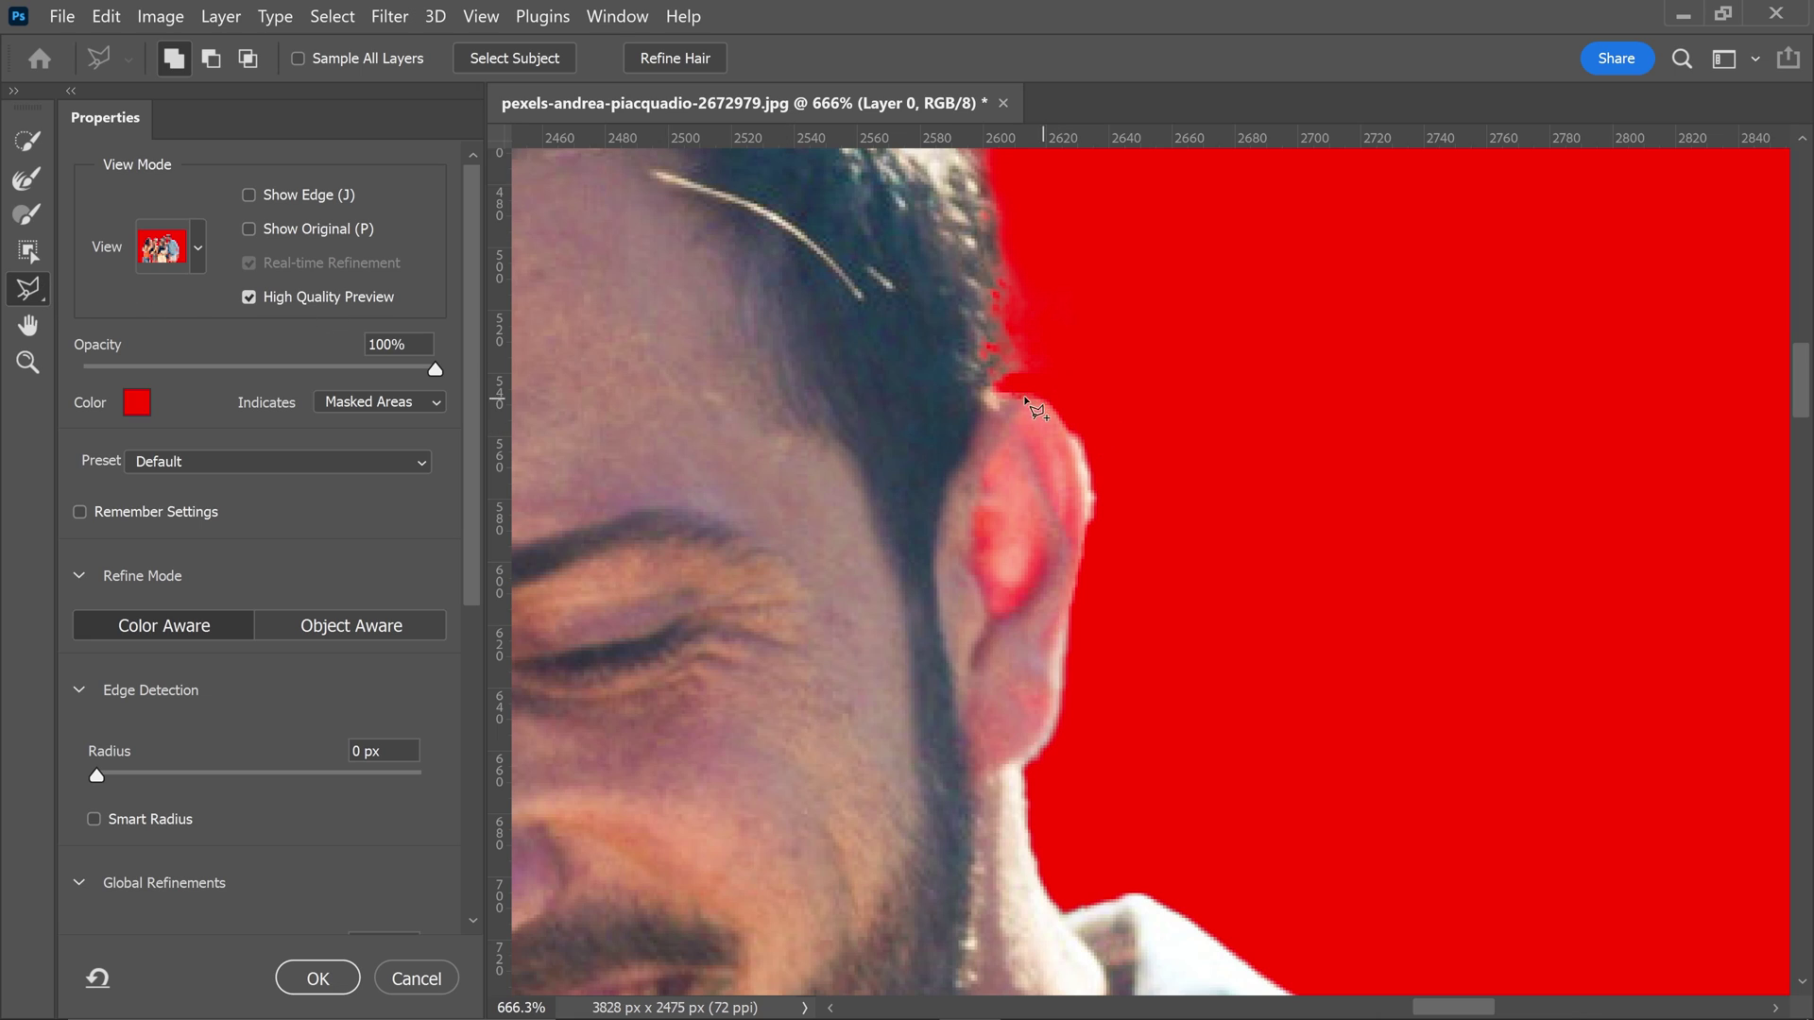
mouse_move(1004, 384)
left_mouse_down()
mouse_move(1066, 387)
mouse_move(1098, 494)
mouse_move(1045, 519)
mouse_move(978, 444)
mouse_move(990, 388)
left_mouse_up()
key("r")
- Brush the wispy hair edges of the blonde woman and the curly-haired woman
scroll(1100, 336, "down", 5)
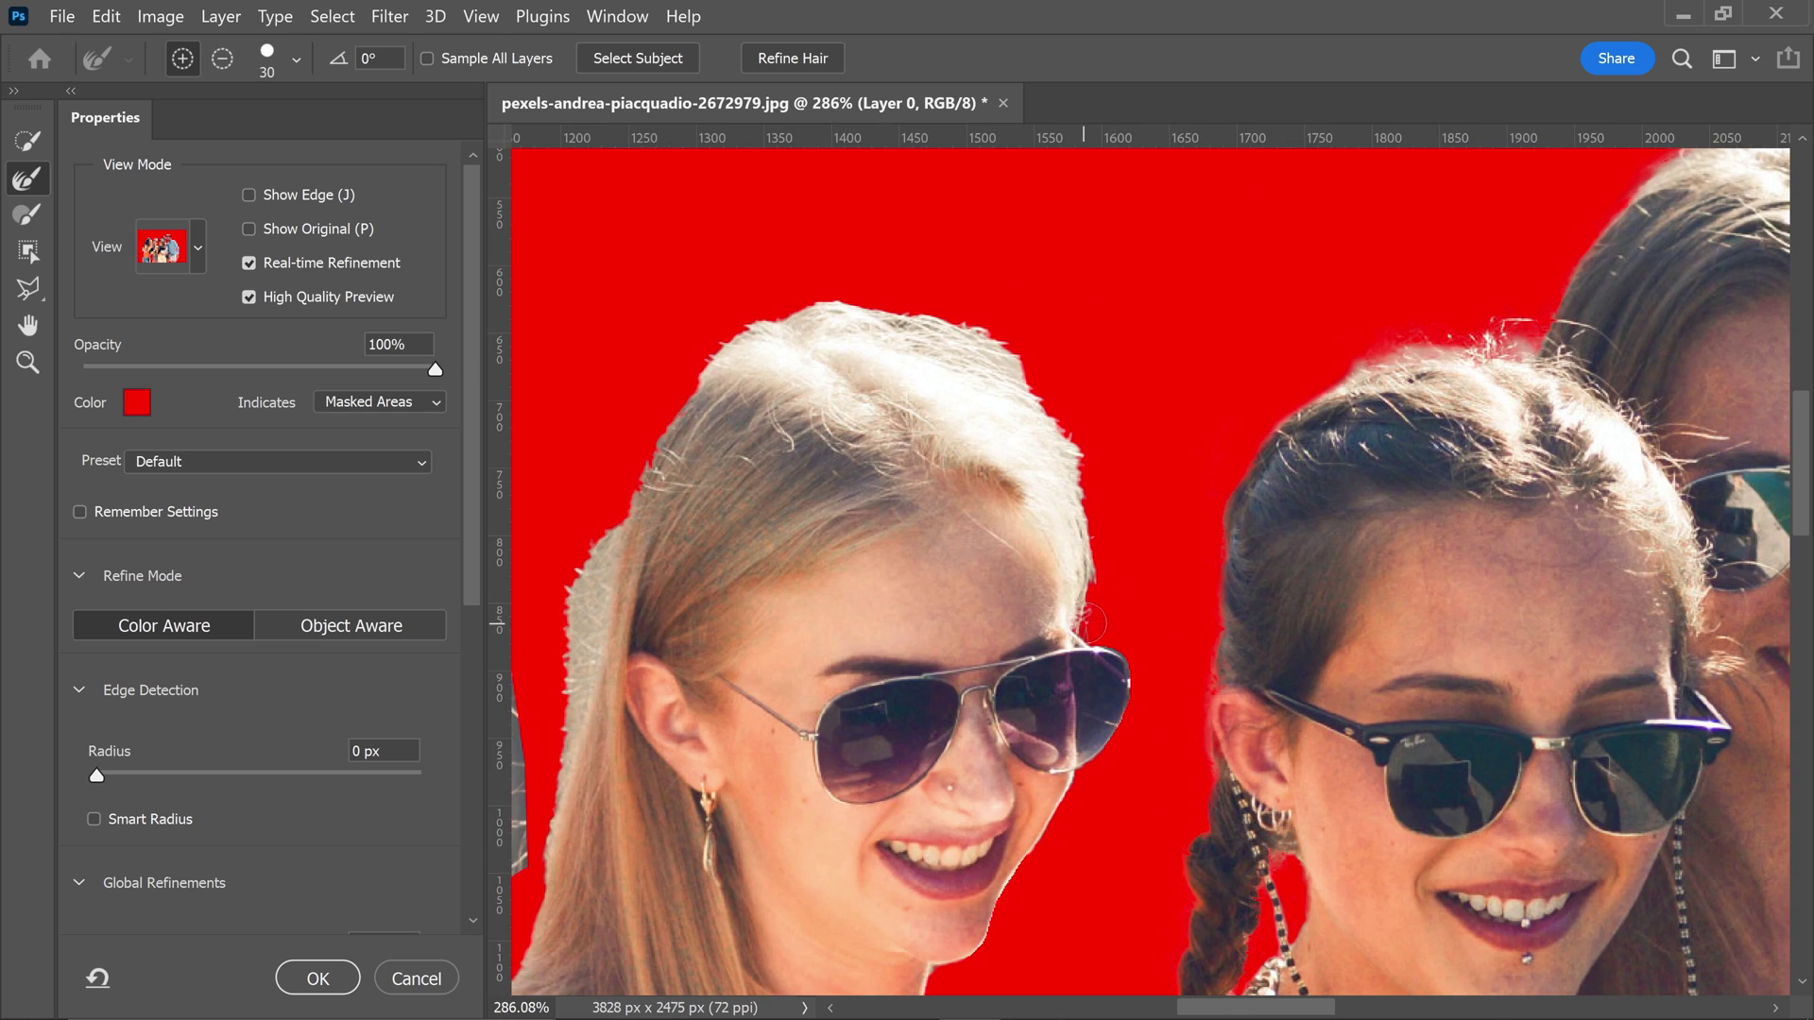
mouse_move(1088, 623)
left_mouse_down()
mouse_move(1091, 454)
mouse_move(1125, 457)
mouse_move(1065, 408)
mouse_move(1024, 334)
mouse_move(784, 298)
left_mouse_up()
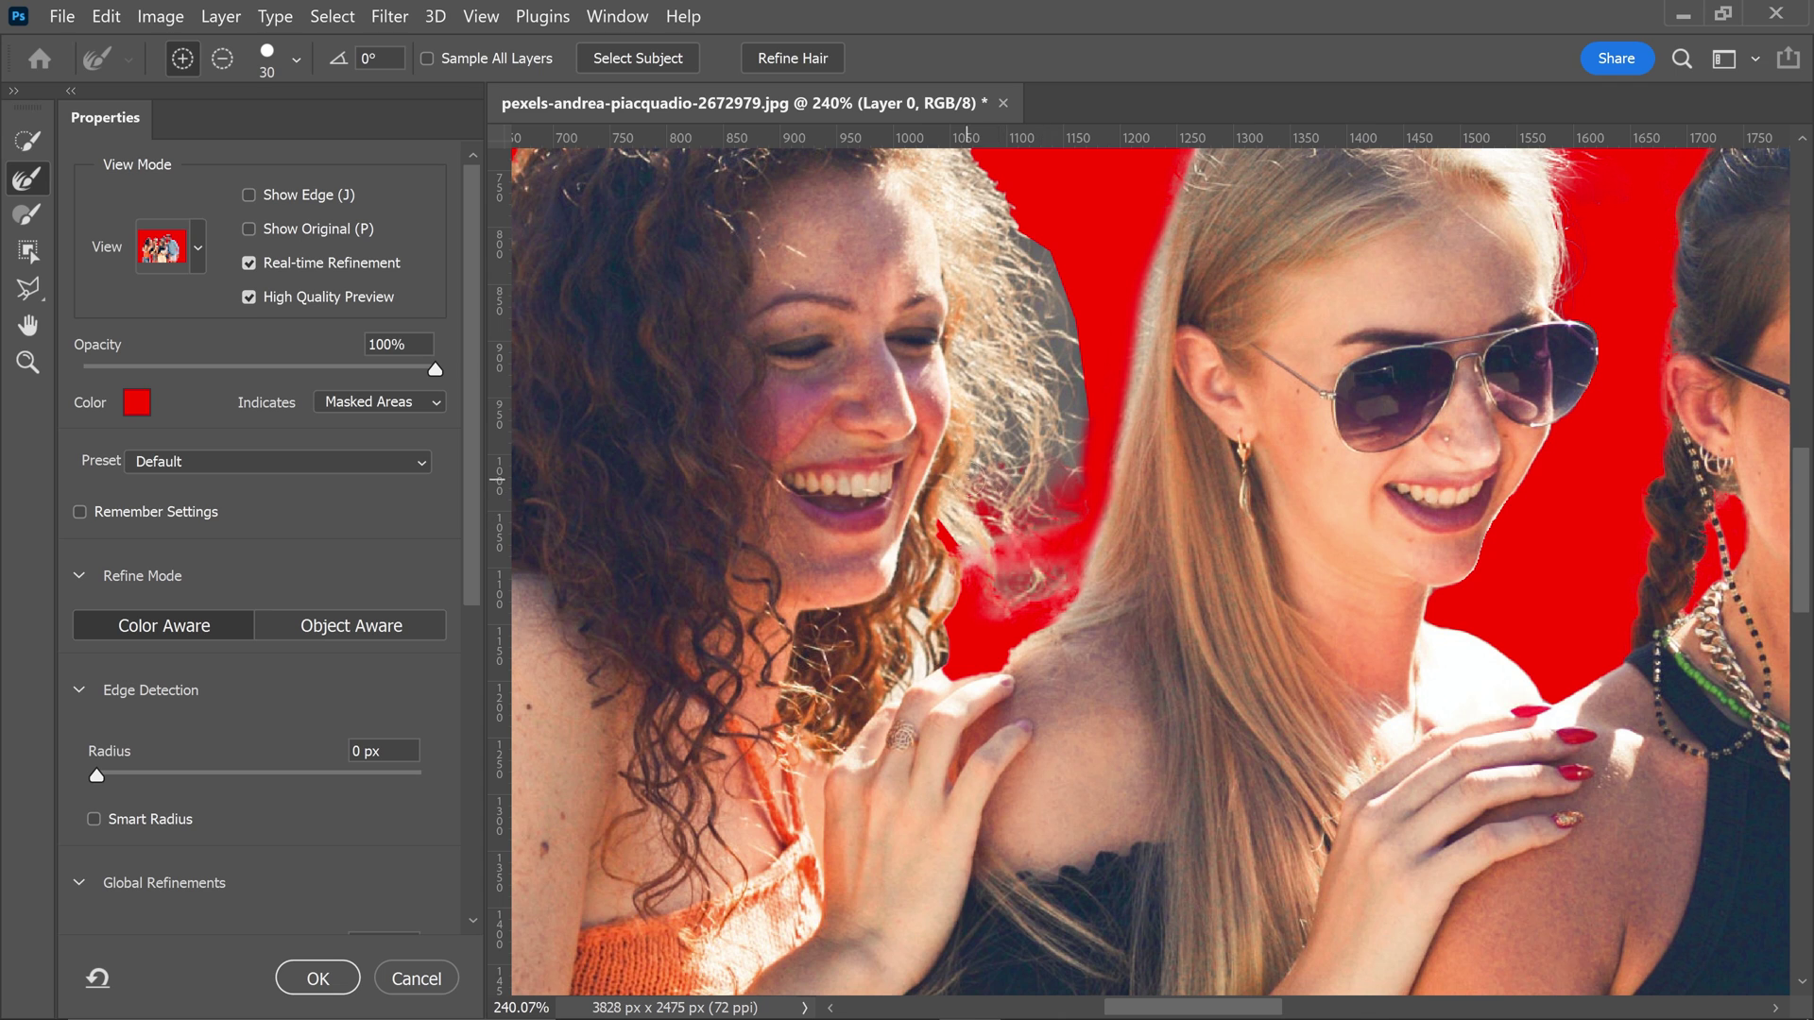
mouse_move(965, 480)
left_mouse_down()
mouse_move(1016, 369)
mouse_move(988, 208)
mouse_move(1002, 529)
mouse_move(934, 595)
left_mouse_up()
mouse_move(964, 501)
left_mouse_down()
mouse_move(911, 492)
mouse_move(949, 564)
mouse_move(896, 631)
mouse_move(963, 634)
mouse_move(884, 722)
mouse_move(973, 737)
left_mouse_up()
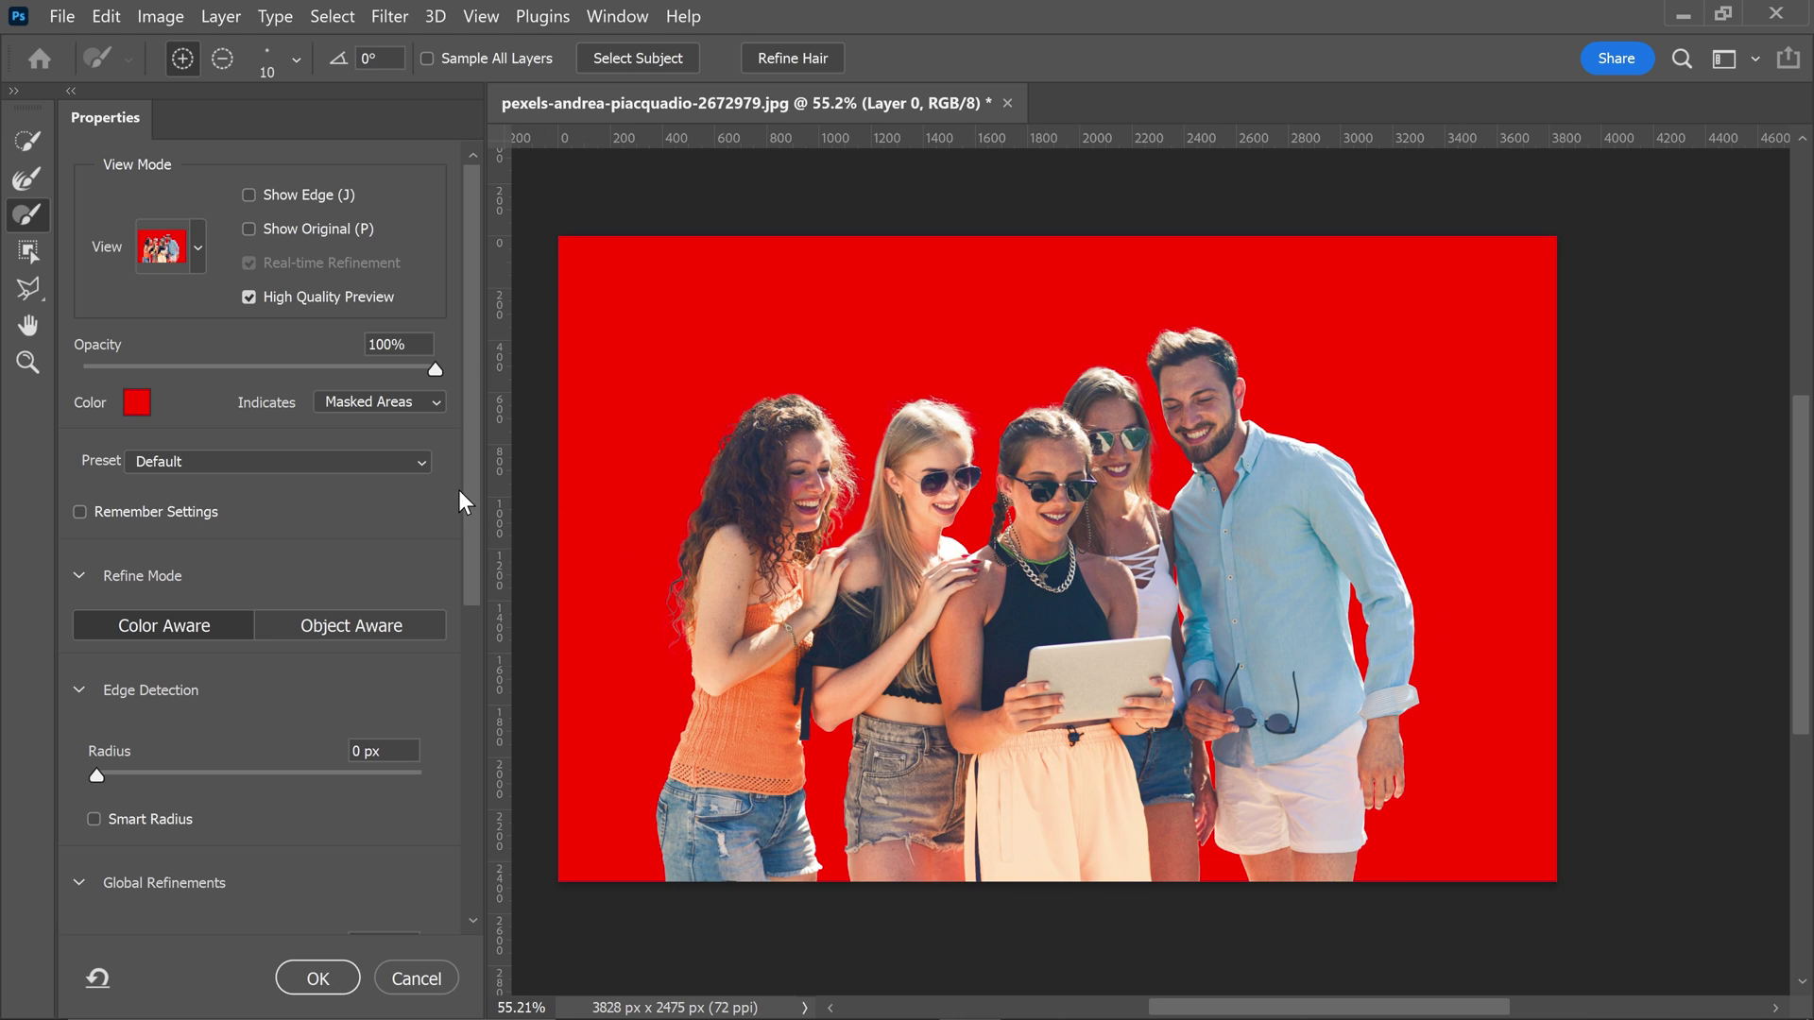
- Reveal the Output Settings section and zoom in on the curly hair beside the woman's arm
left_click_drag(472, 487, 479, 733)
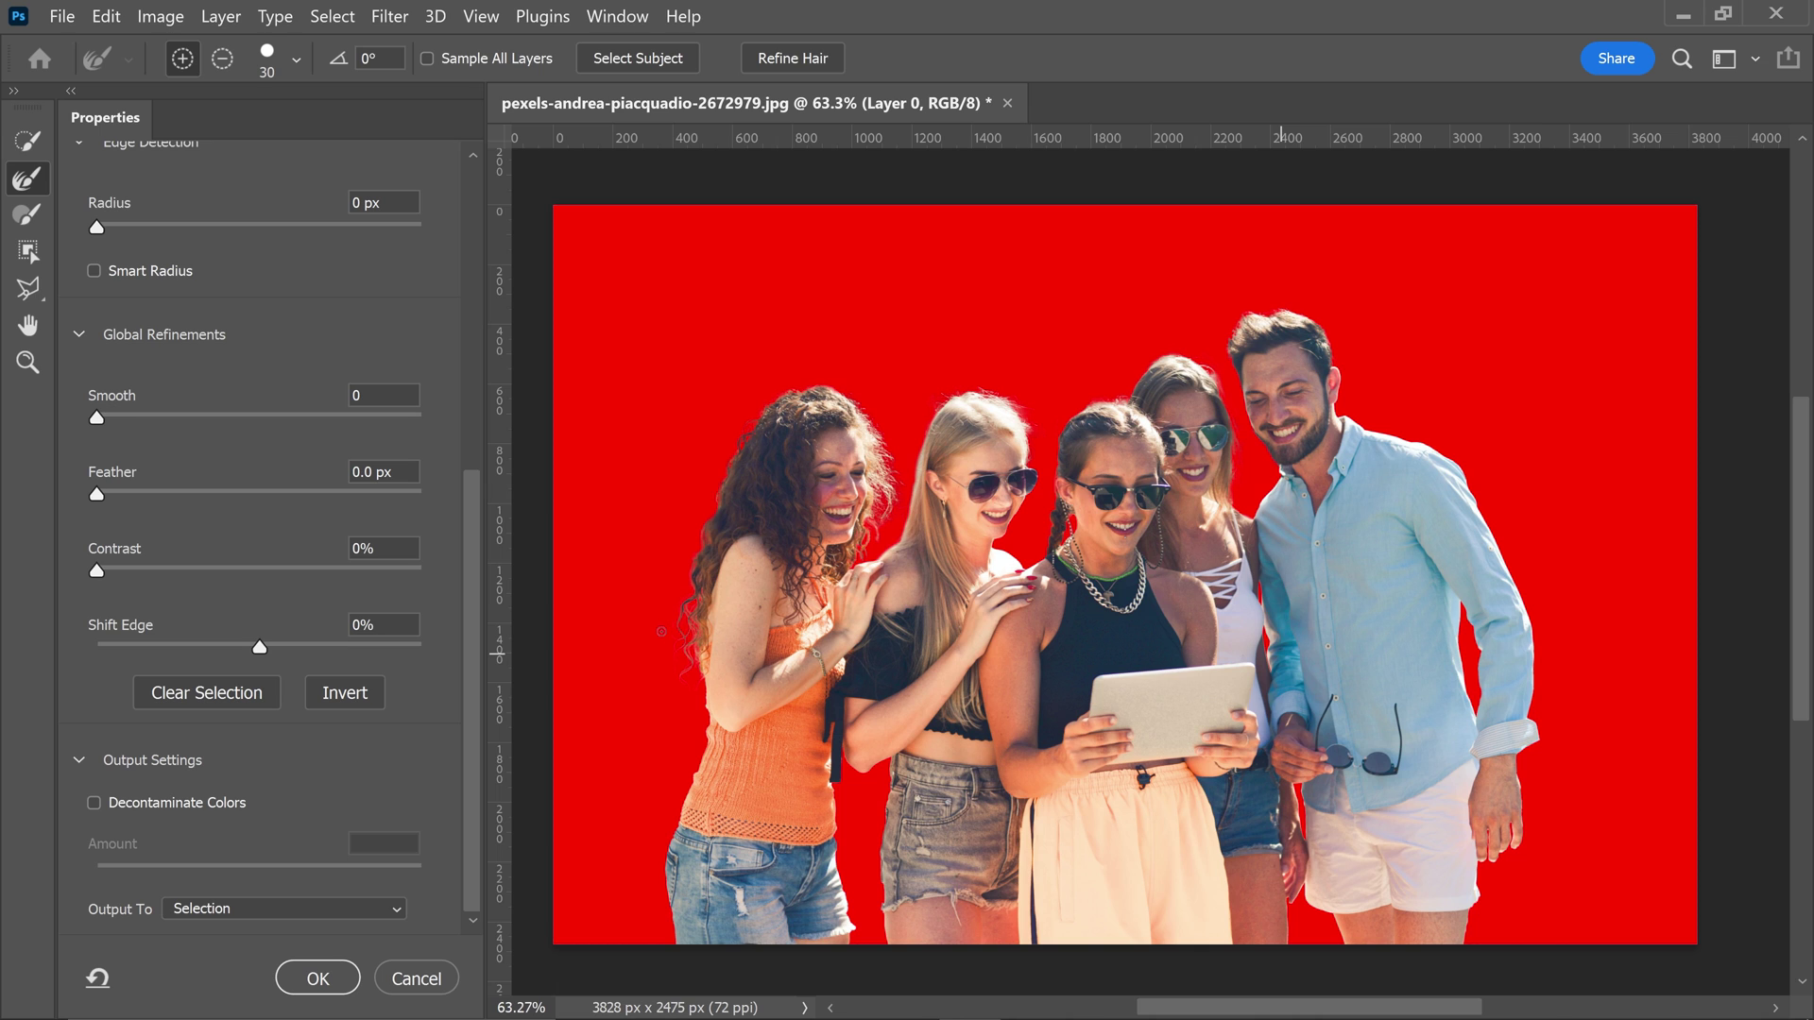
scroll(661, 631, "up", 10)
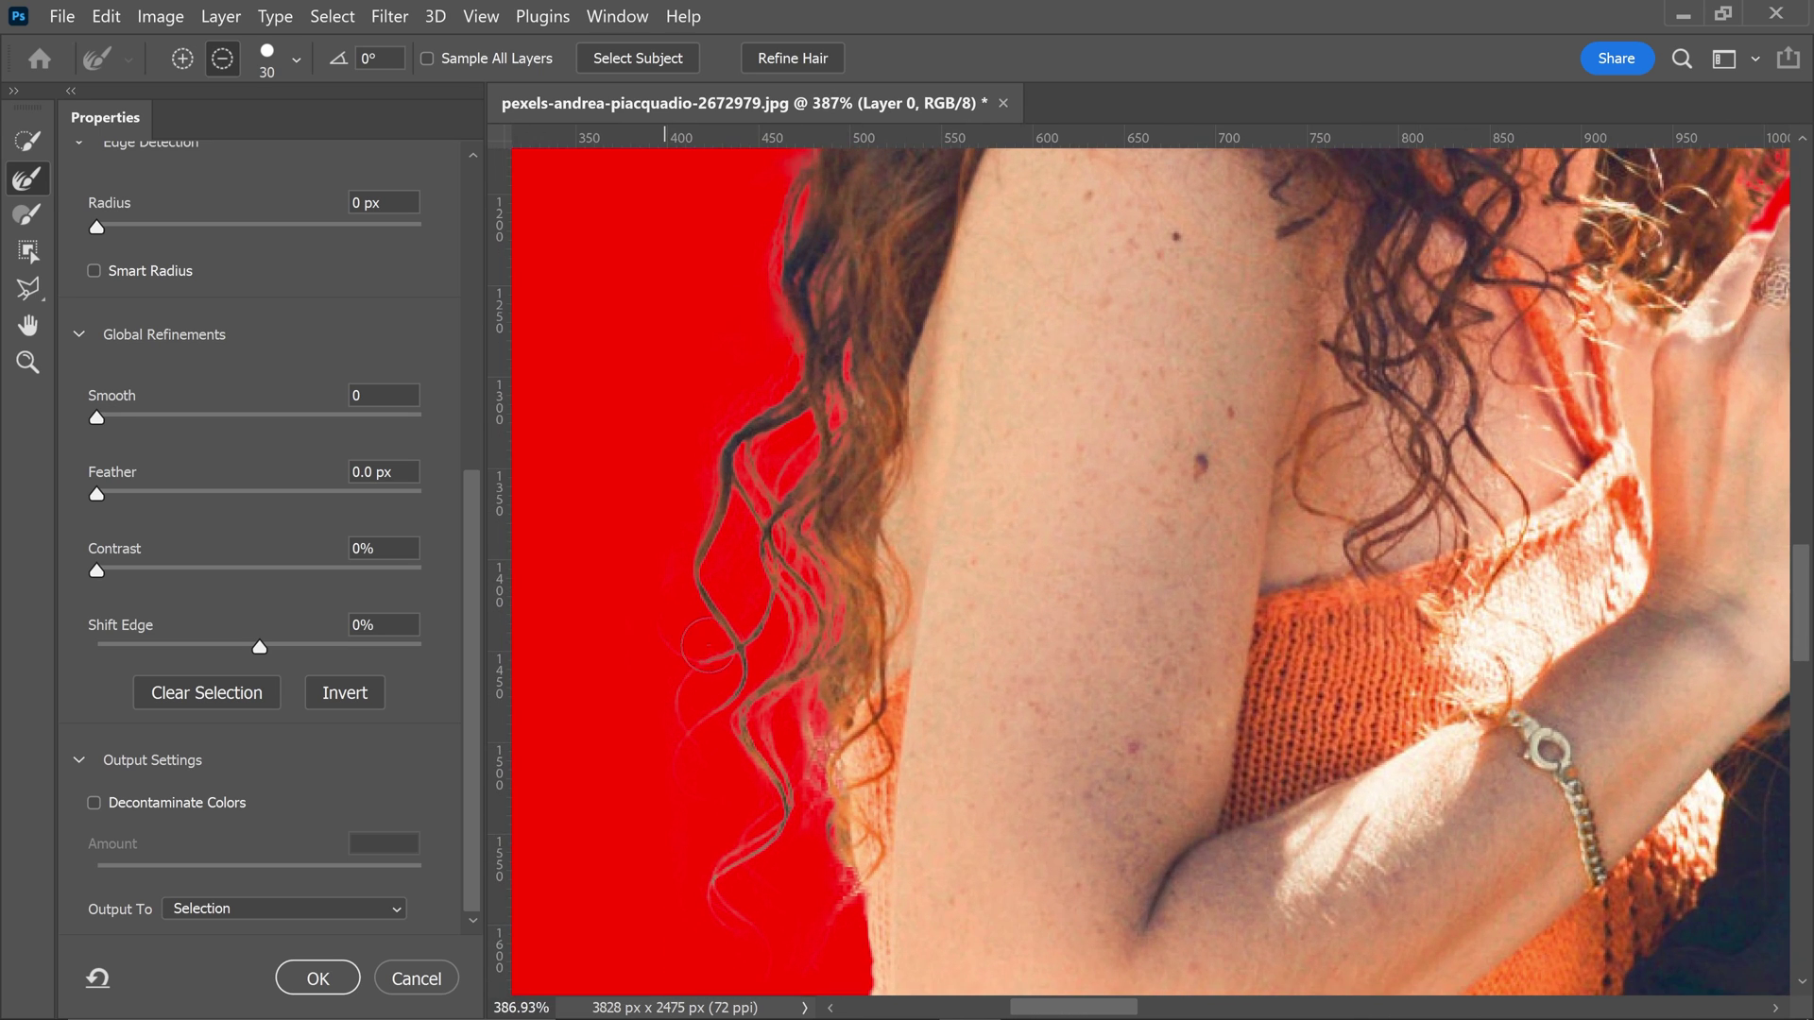
left_click_drag(818, 712, 827, 609)
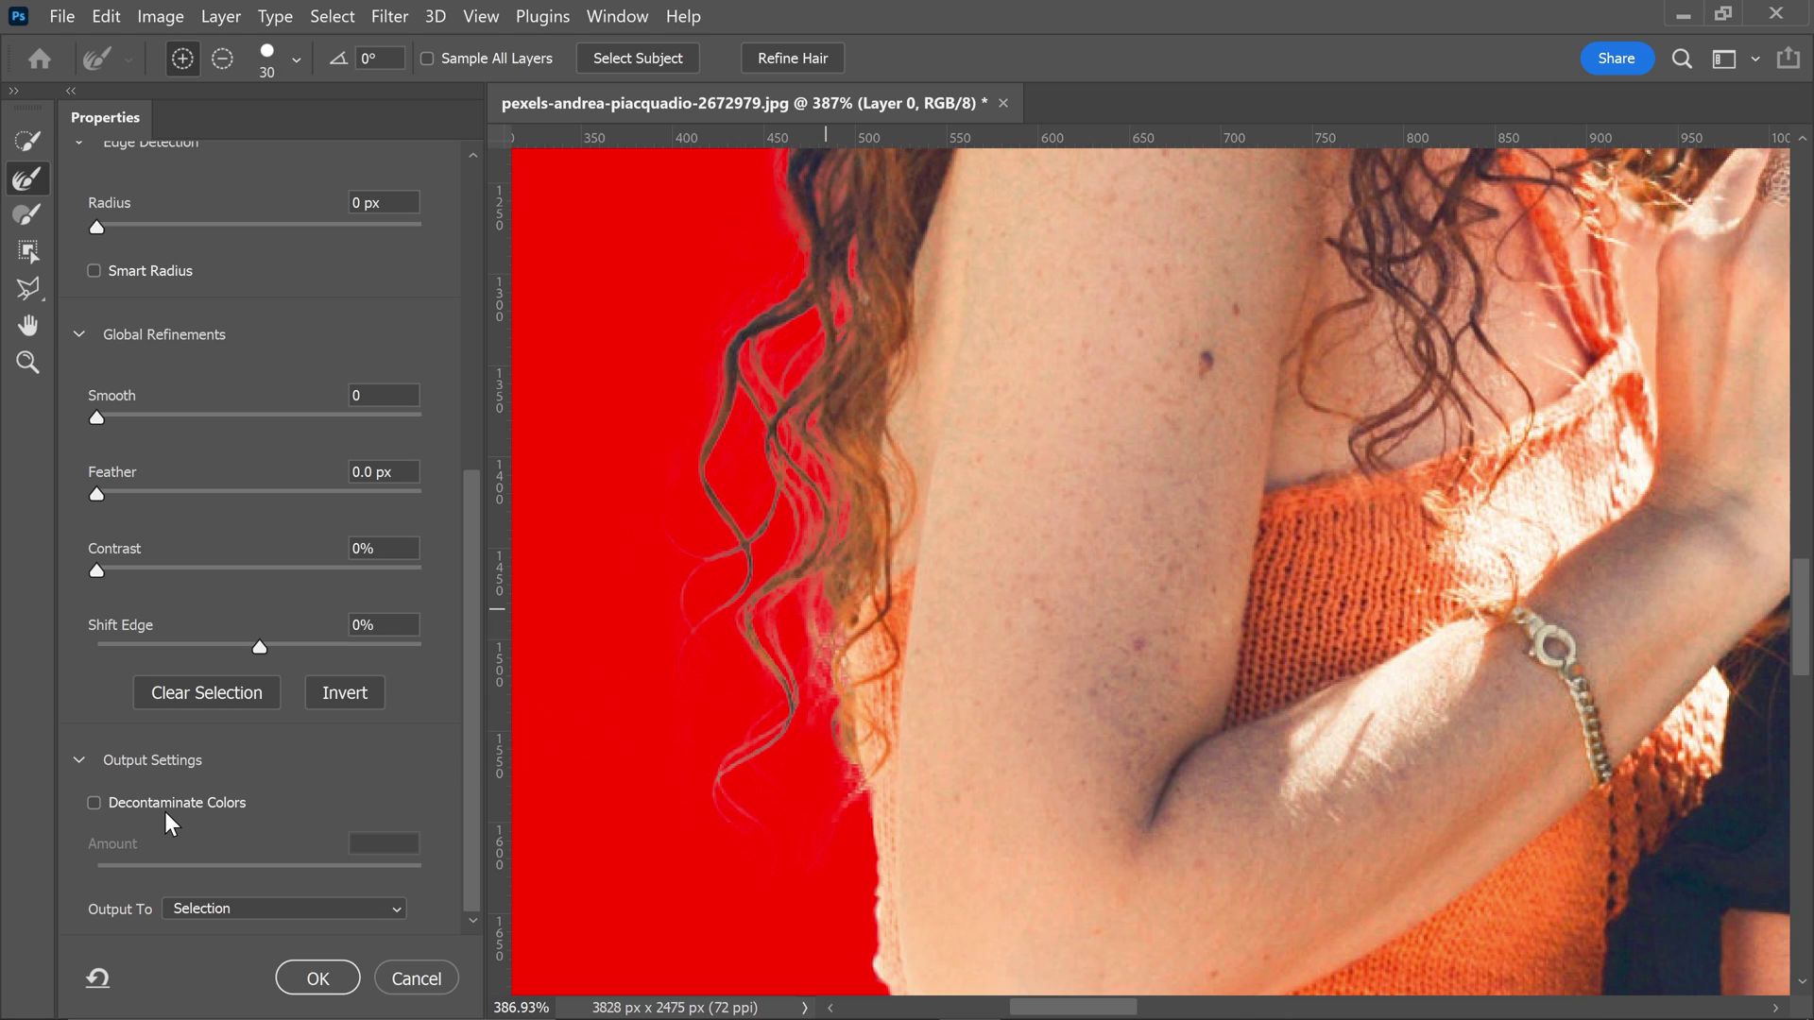
- Enable Decontaminate Colors, raise Amount to 100%, then settle it at 50% while checking the curls
left_click(93, 803)
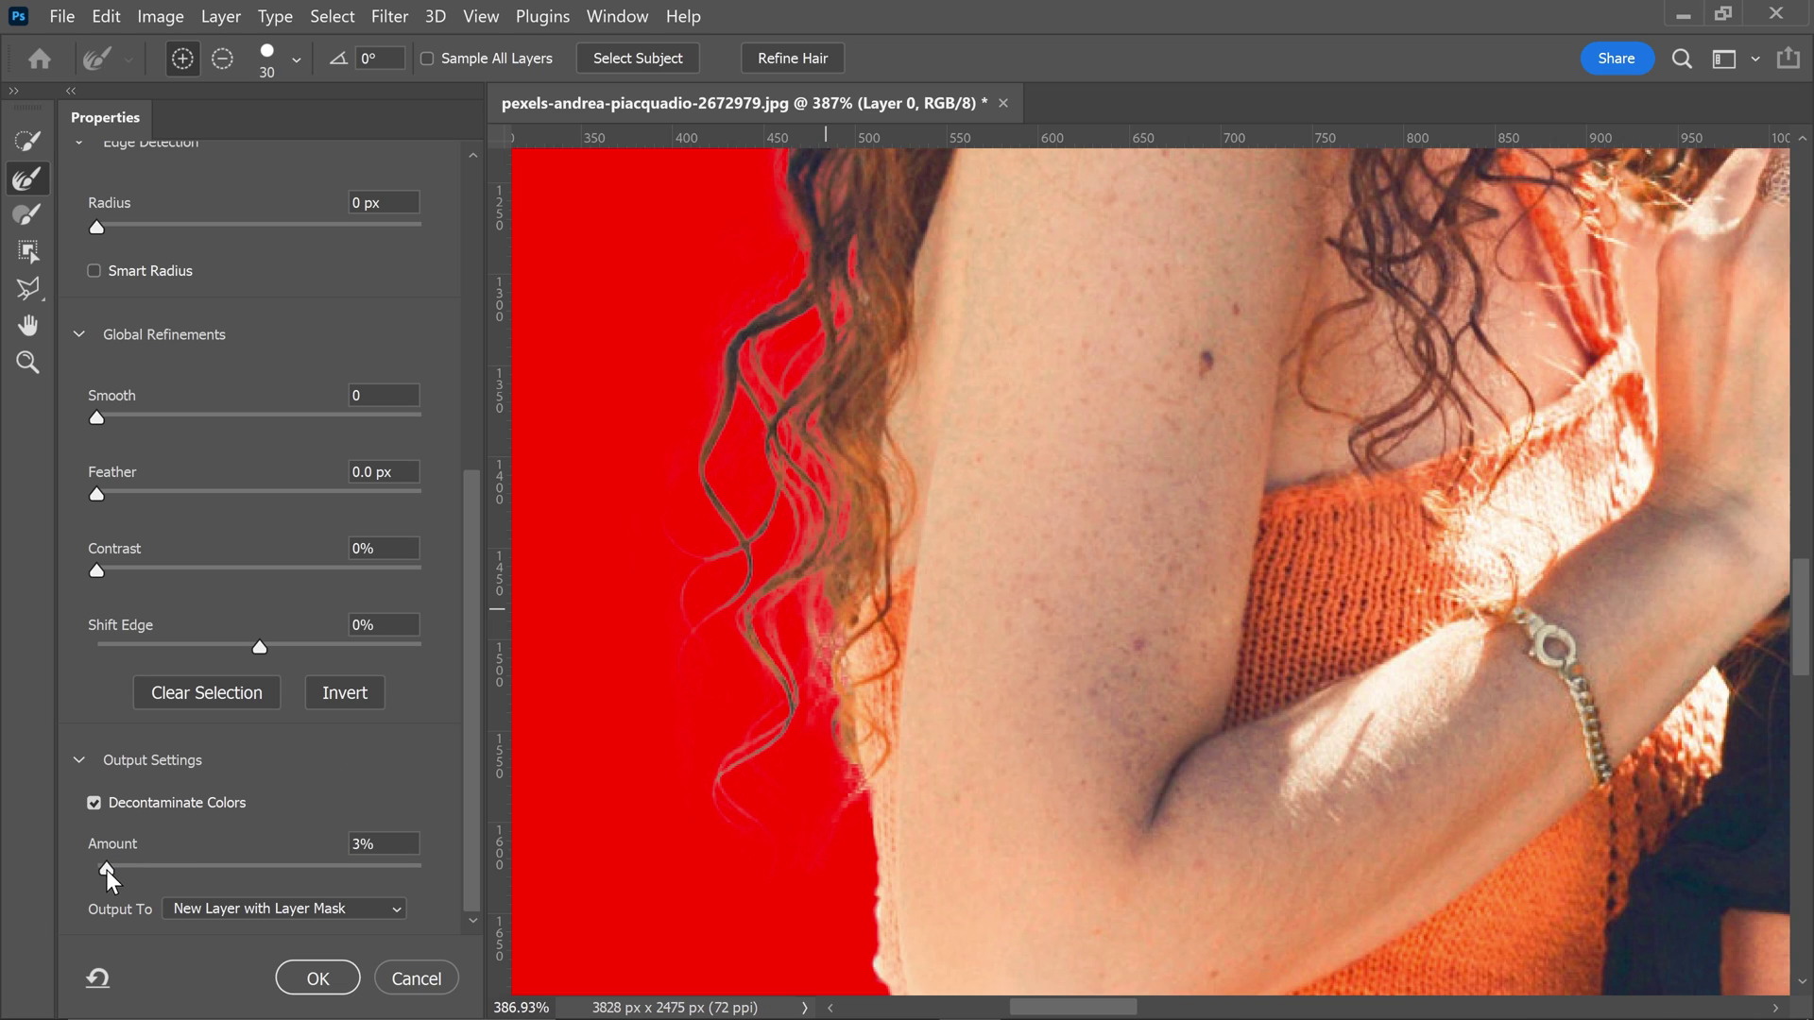
left_click_drag(105, 869, 276, 877)
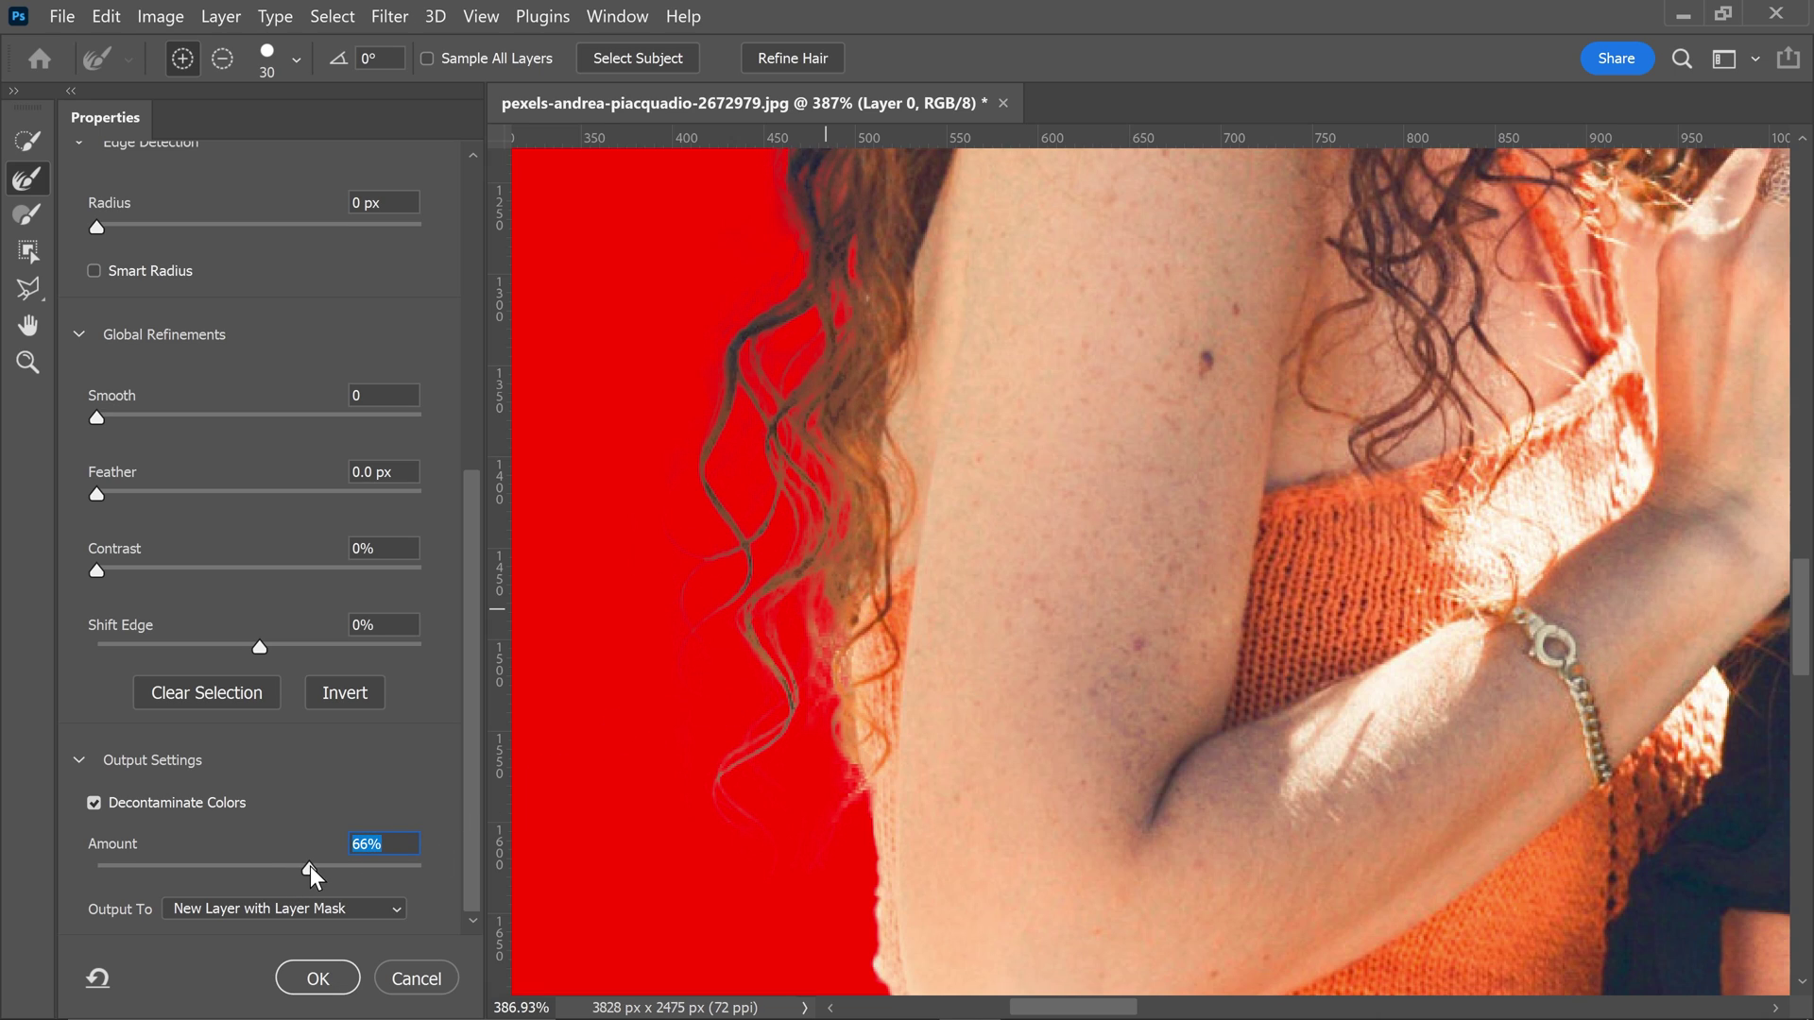
left_click_drag(310, 865, 427, 876)
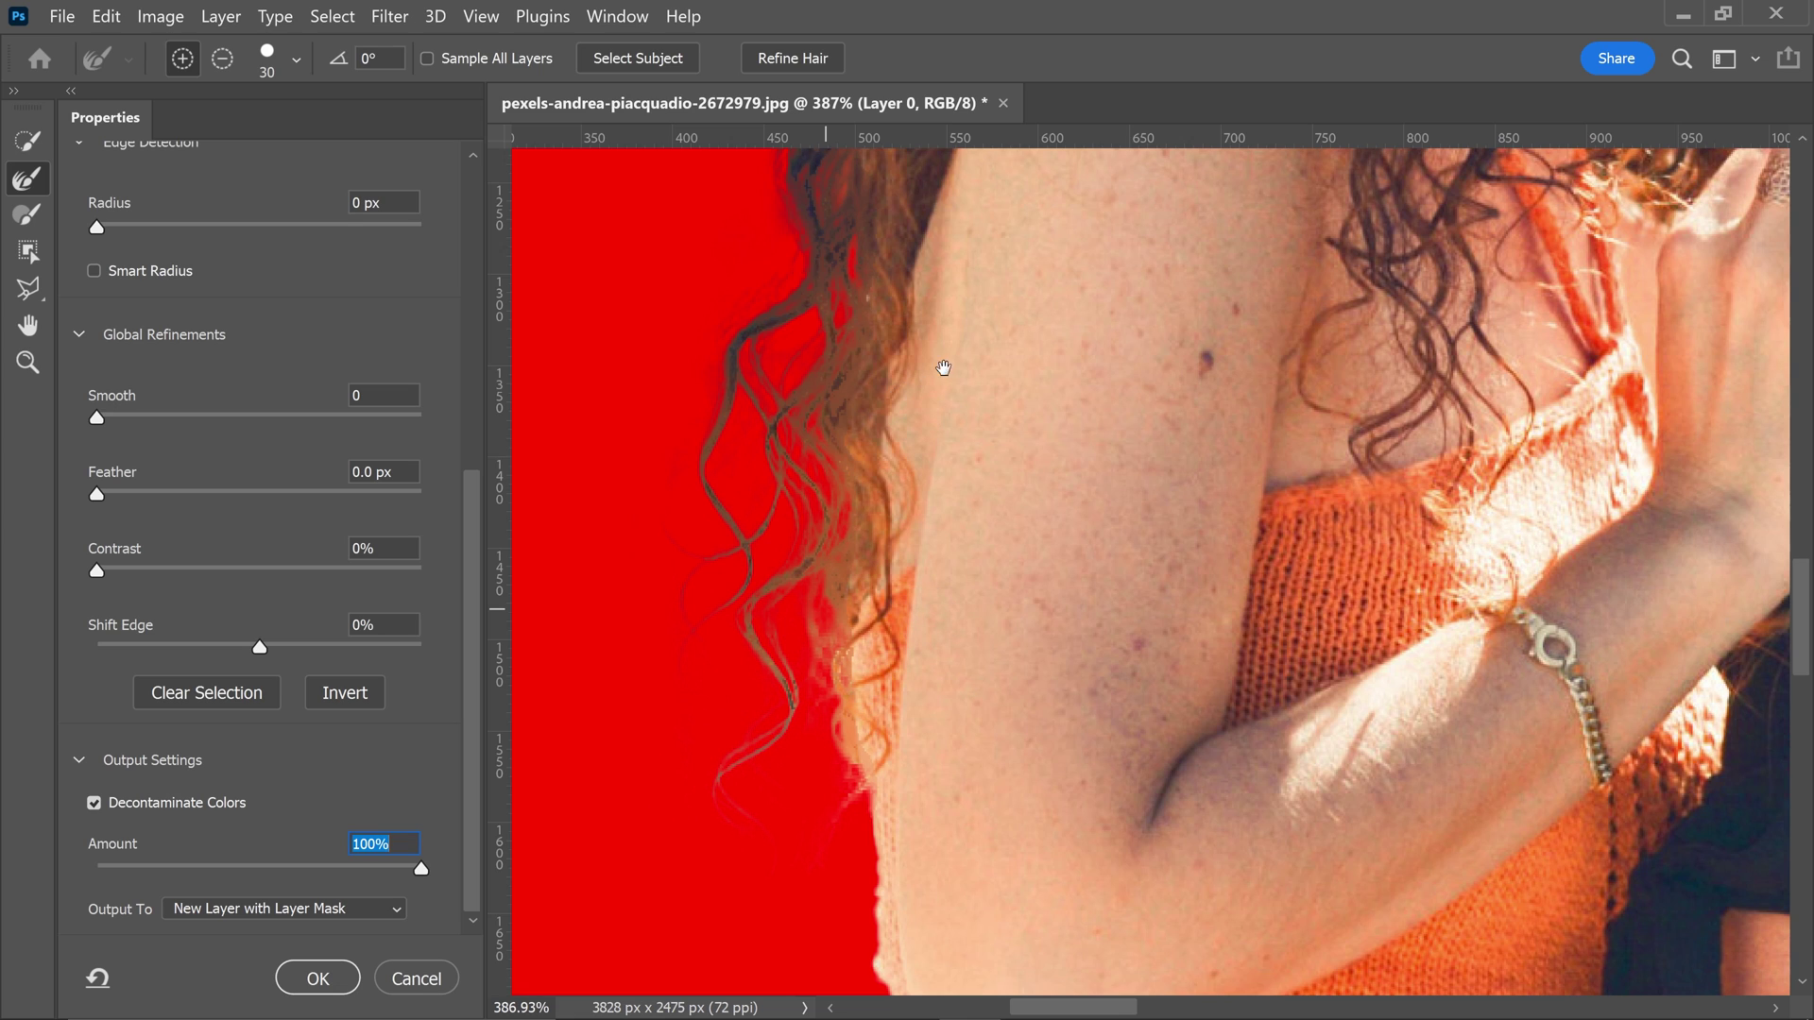
left_click_drag(943, 367, 907, 733)
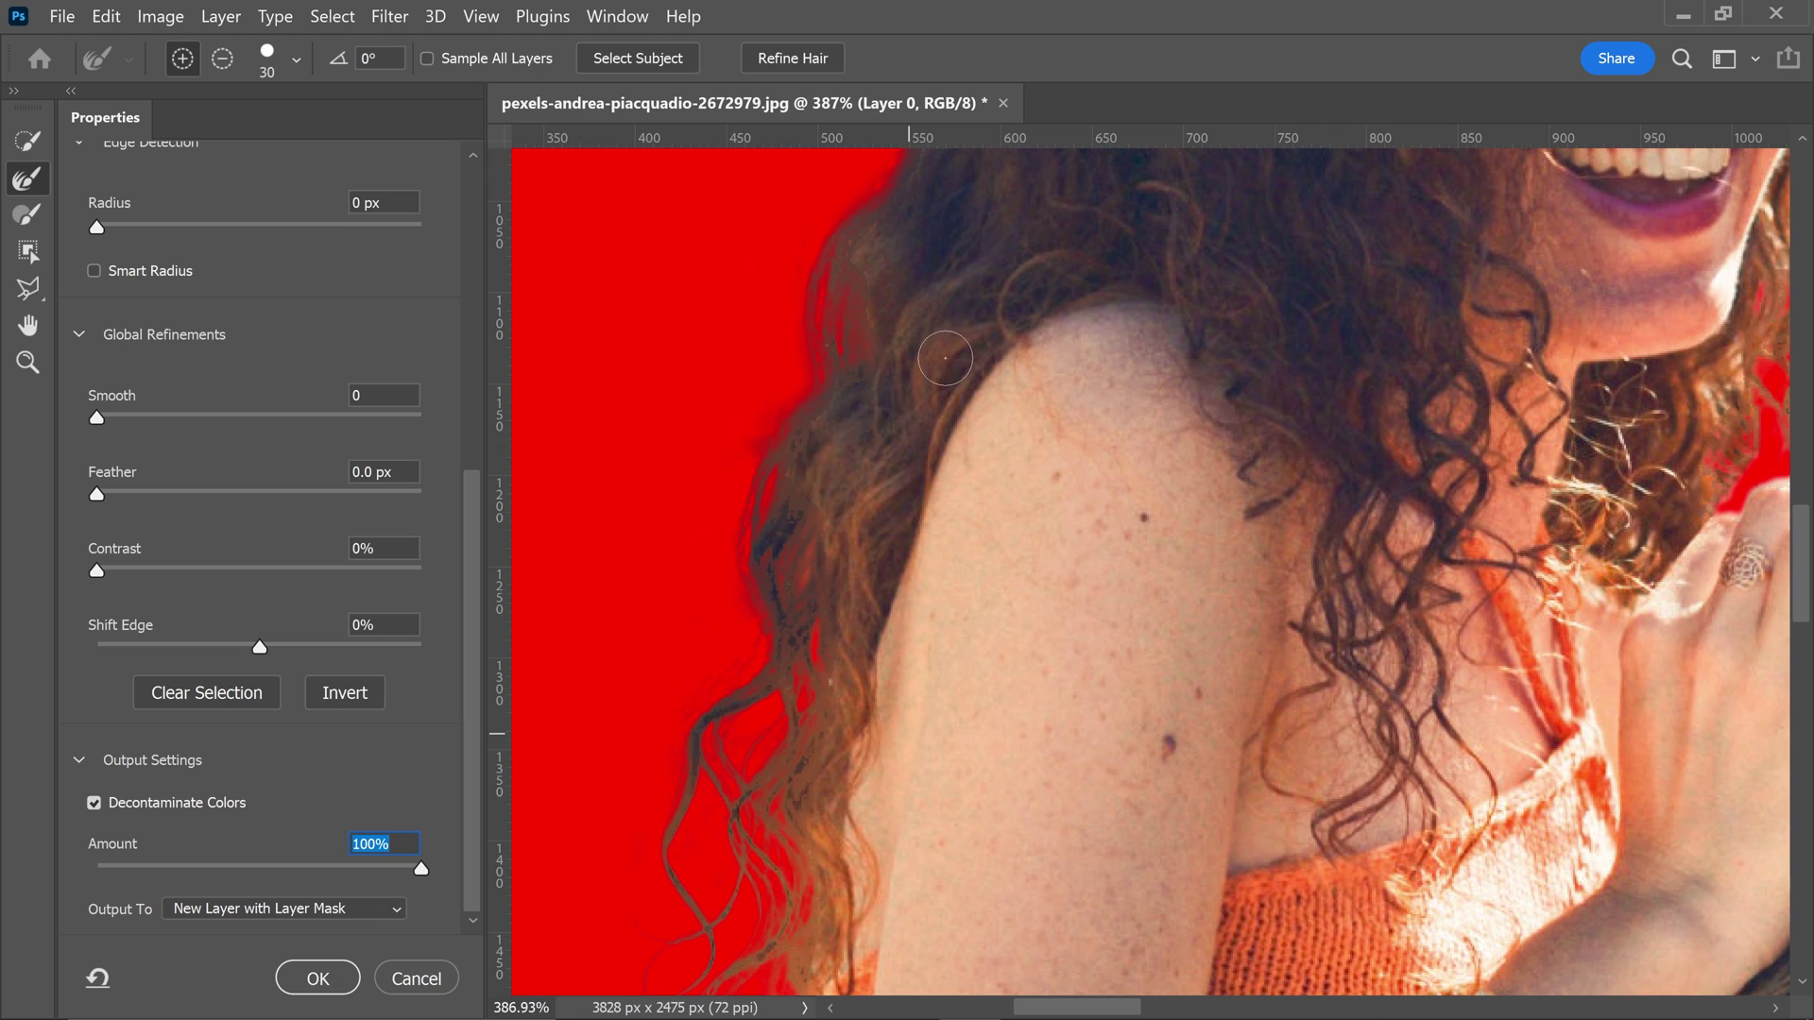
left_click_drag(944, 359, 939, 459)
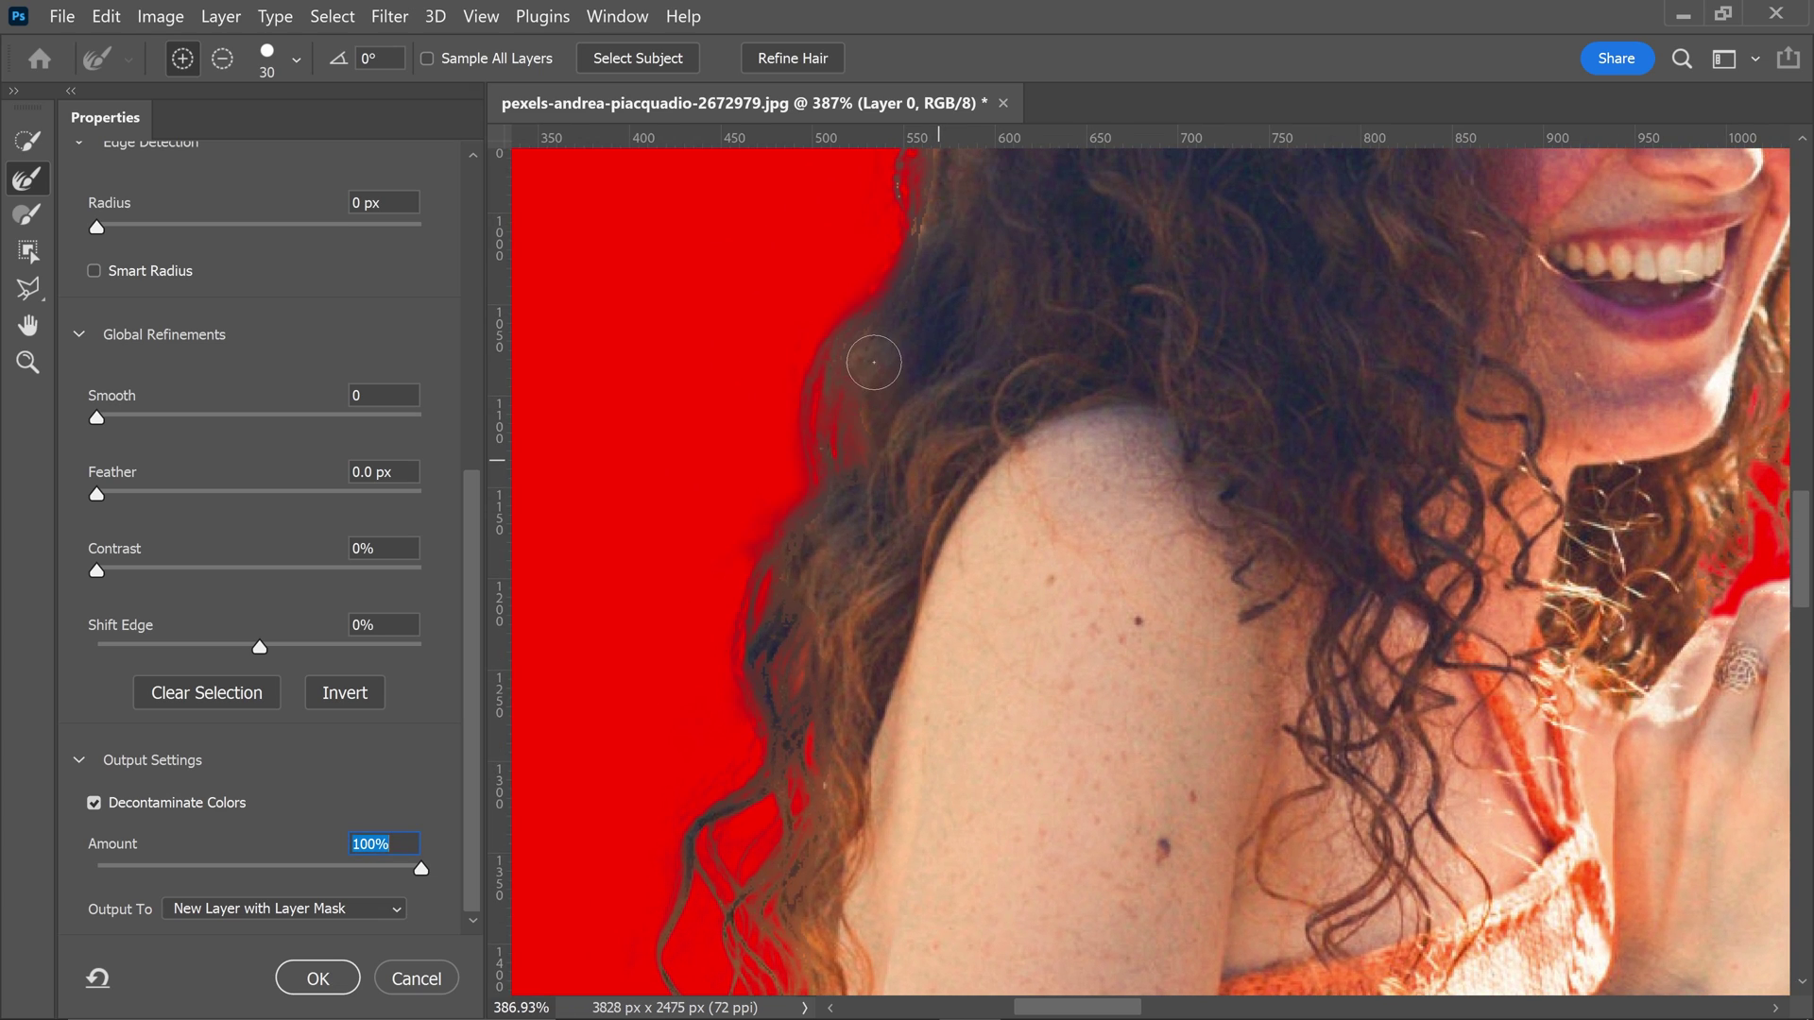
left_click(258, 867)
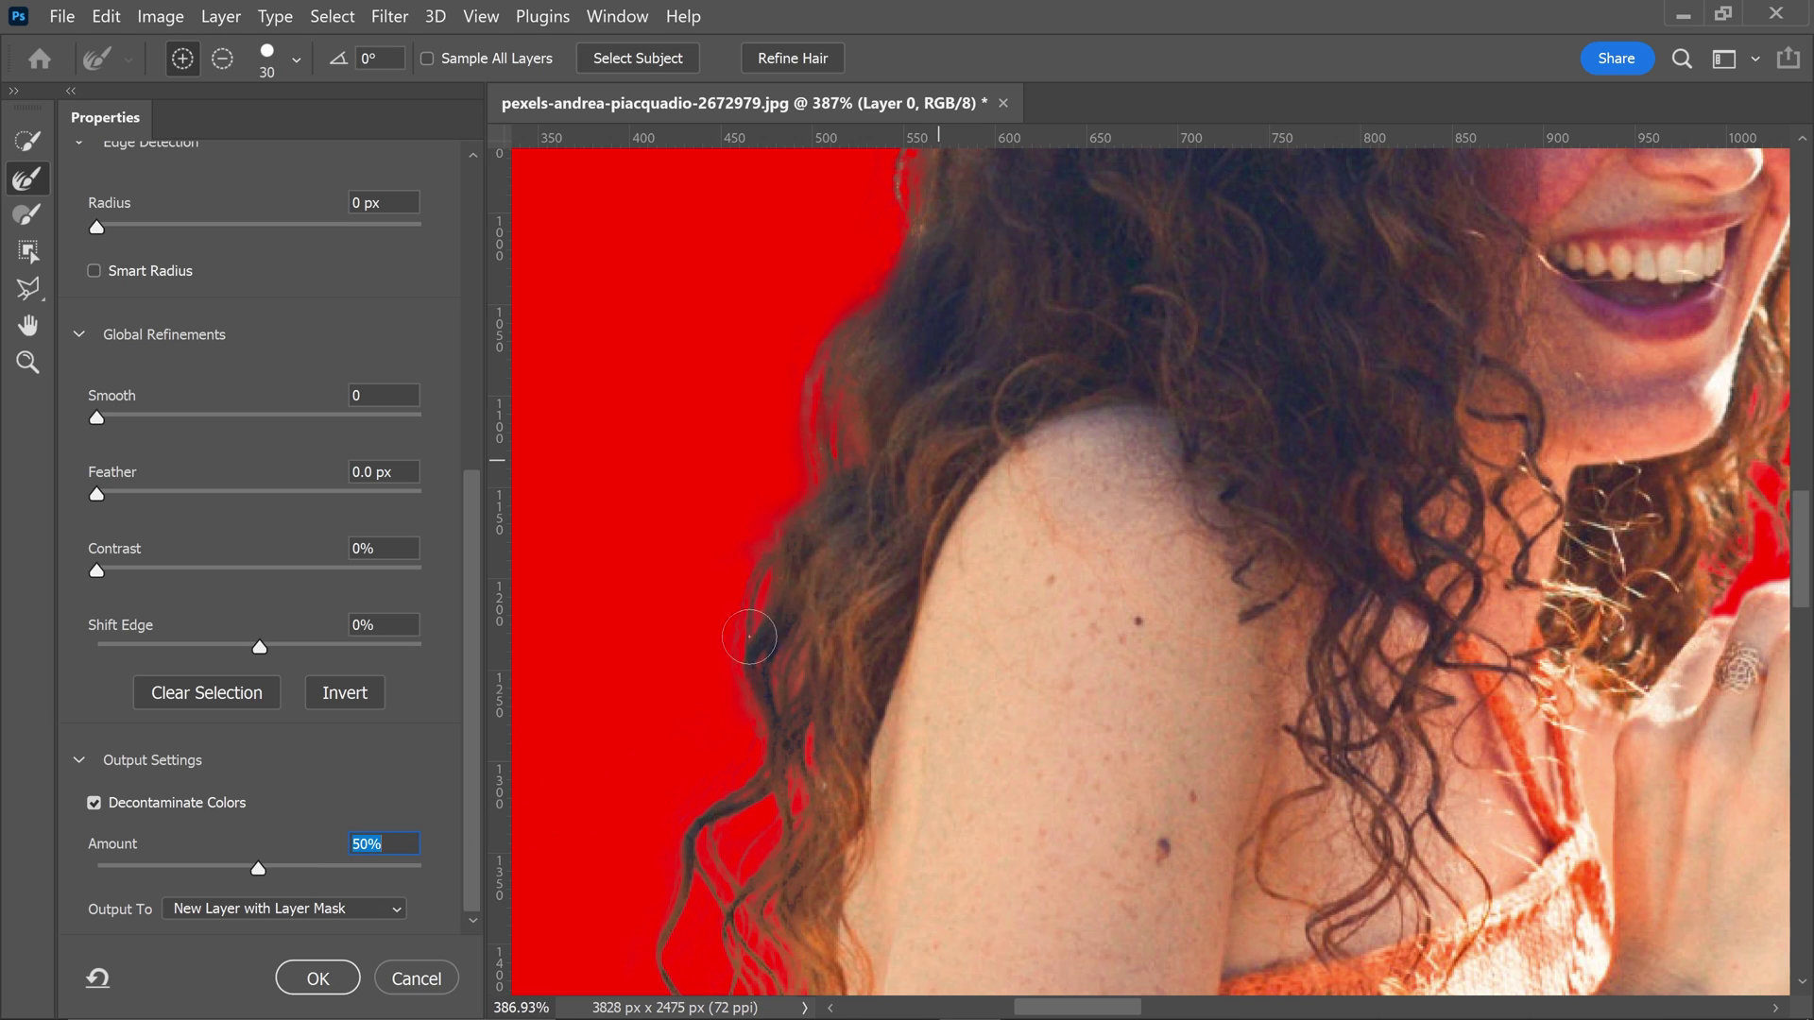
scroll(756, 832, "down", 3)
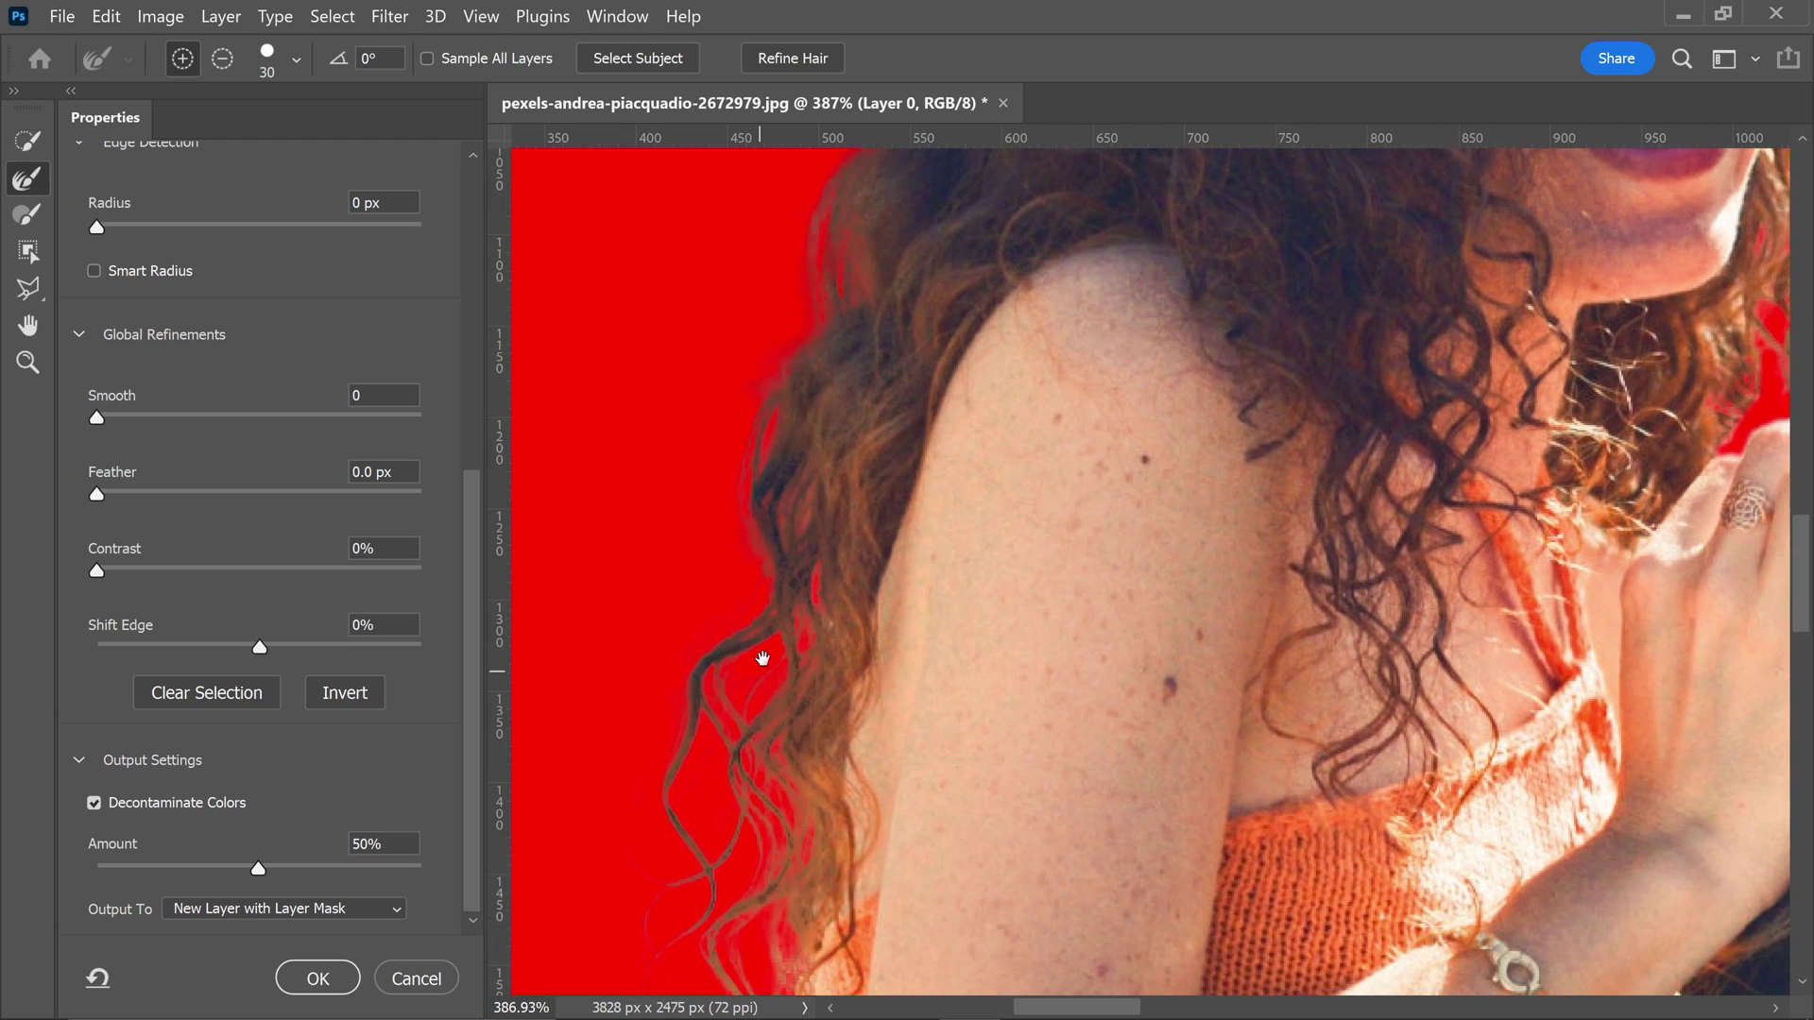
scroll(849, 477, "up", 3)
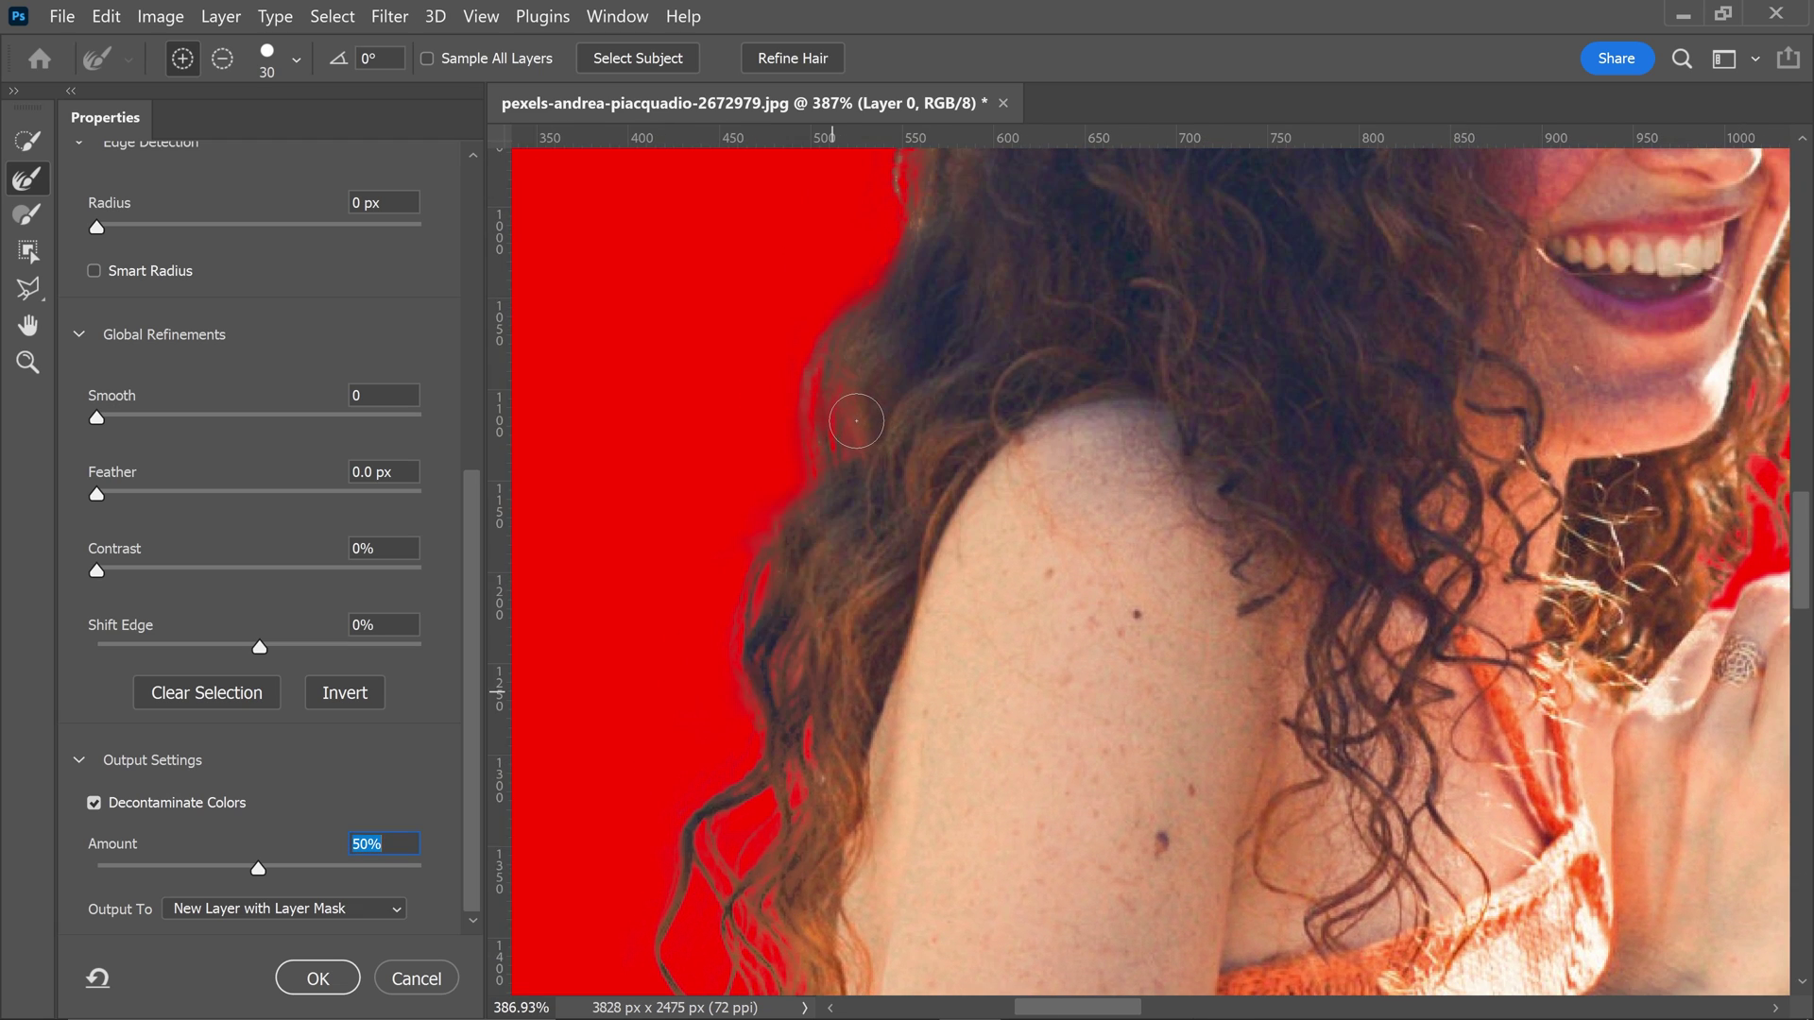
- Fit the image on screen, set Output To New Layer with Layer Mask, and apply
key("z")
key("ctrl+0")
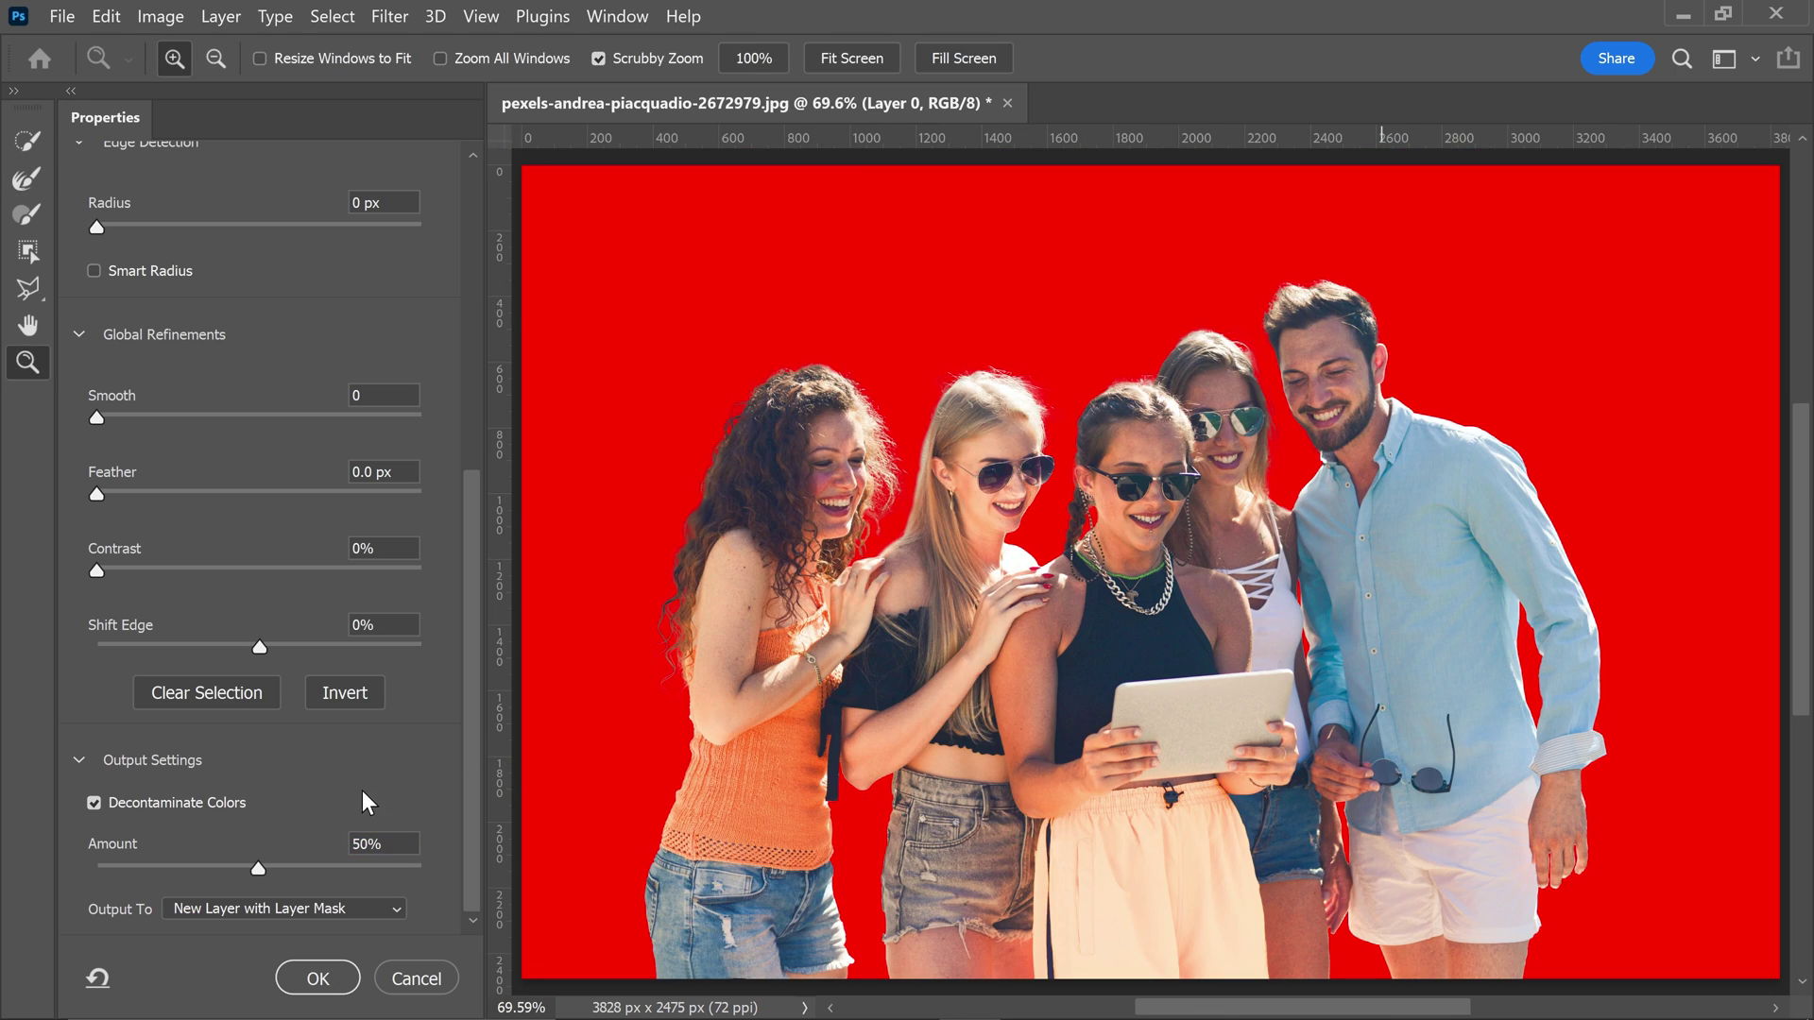
left_click(200, 909)
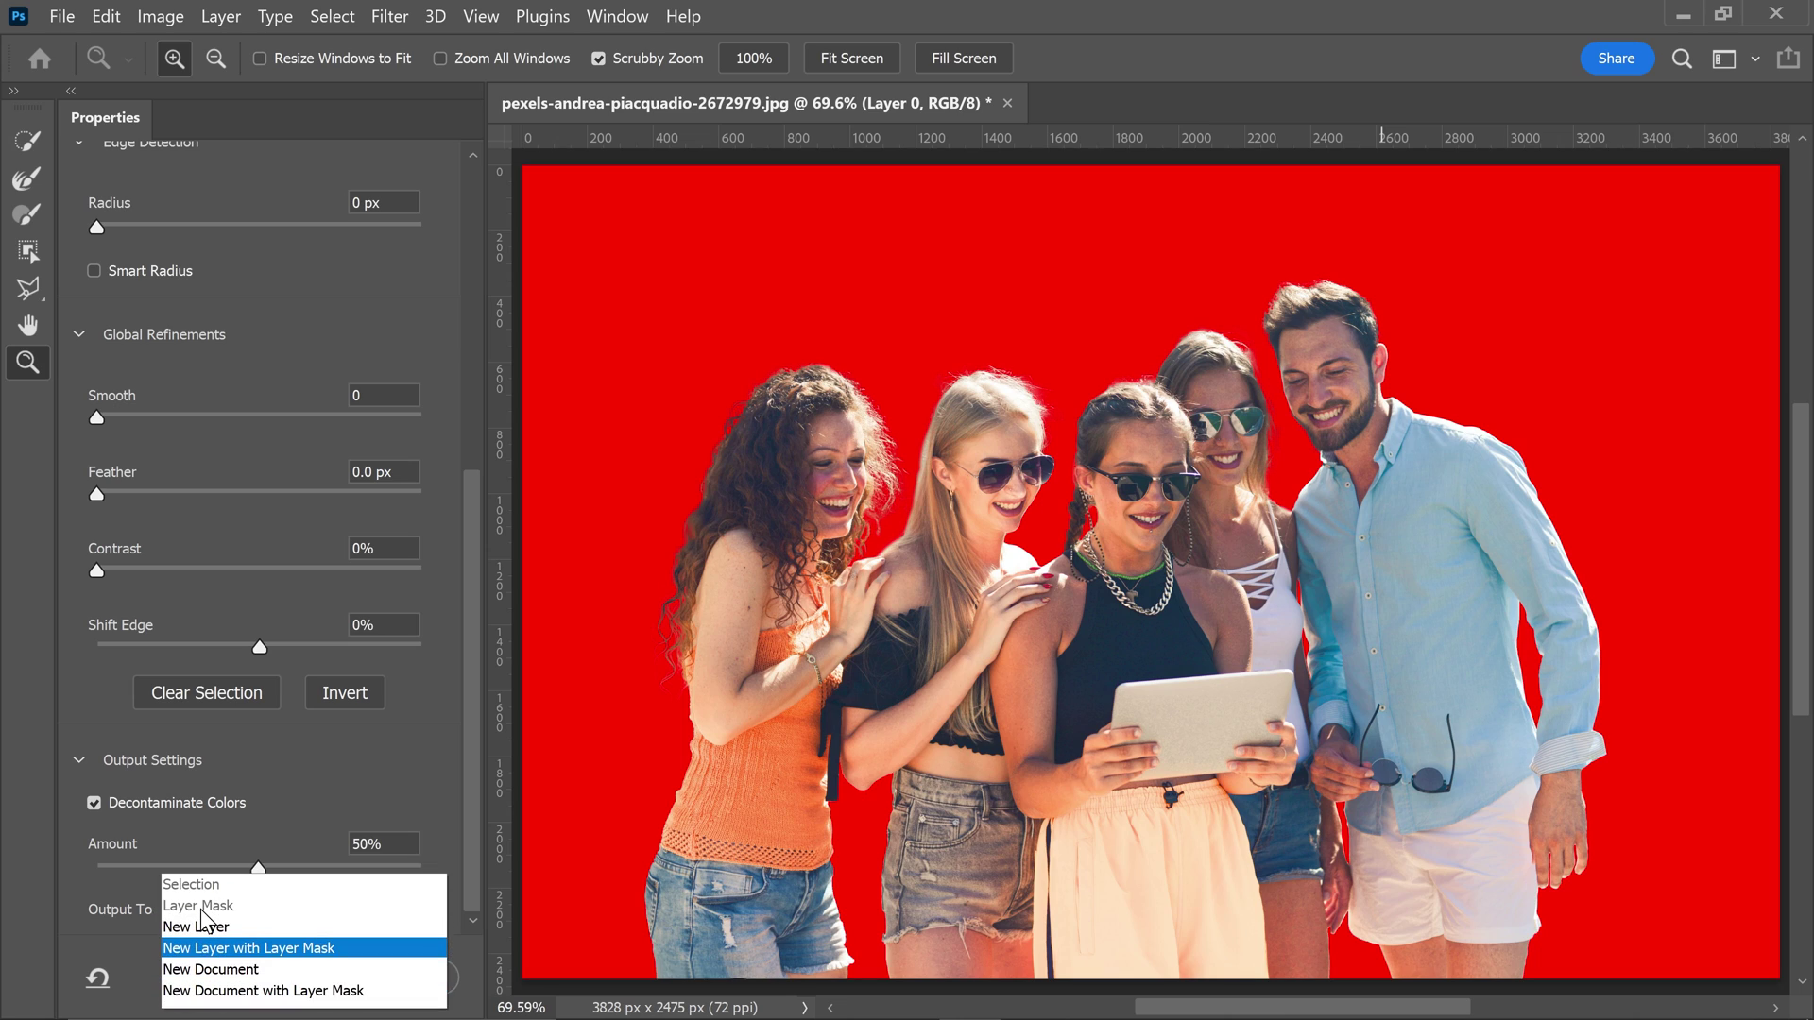
left_click(241, 948)
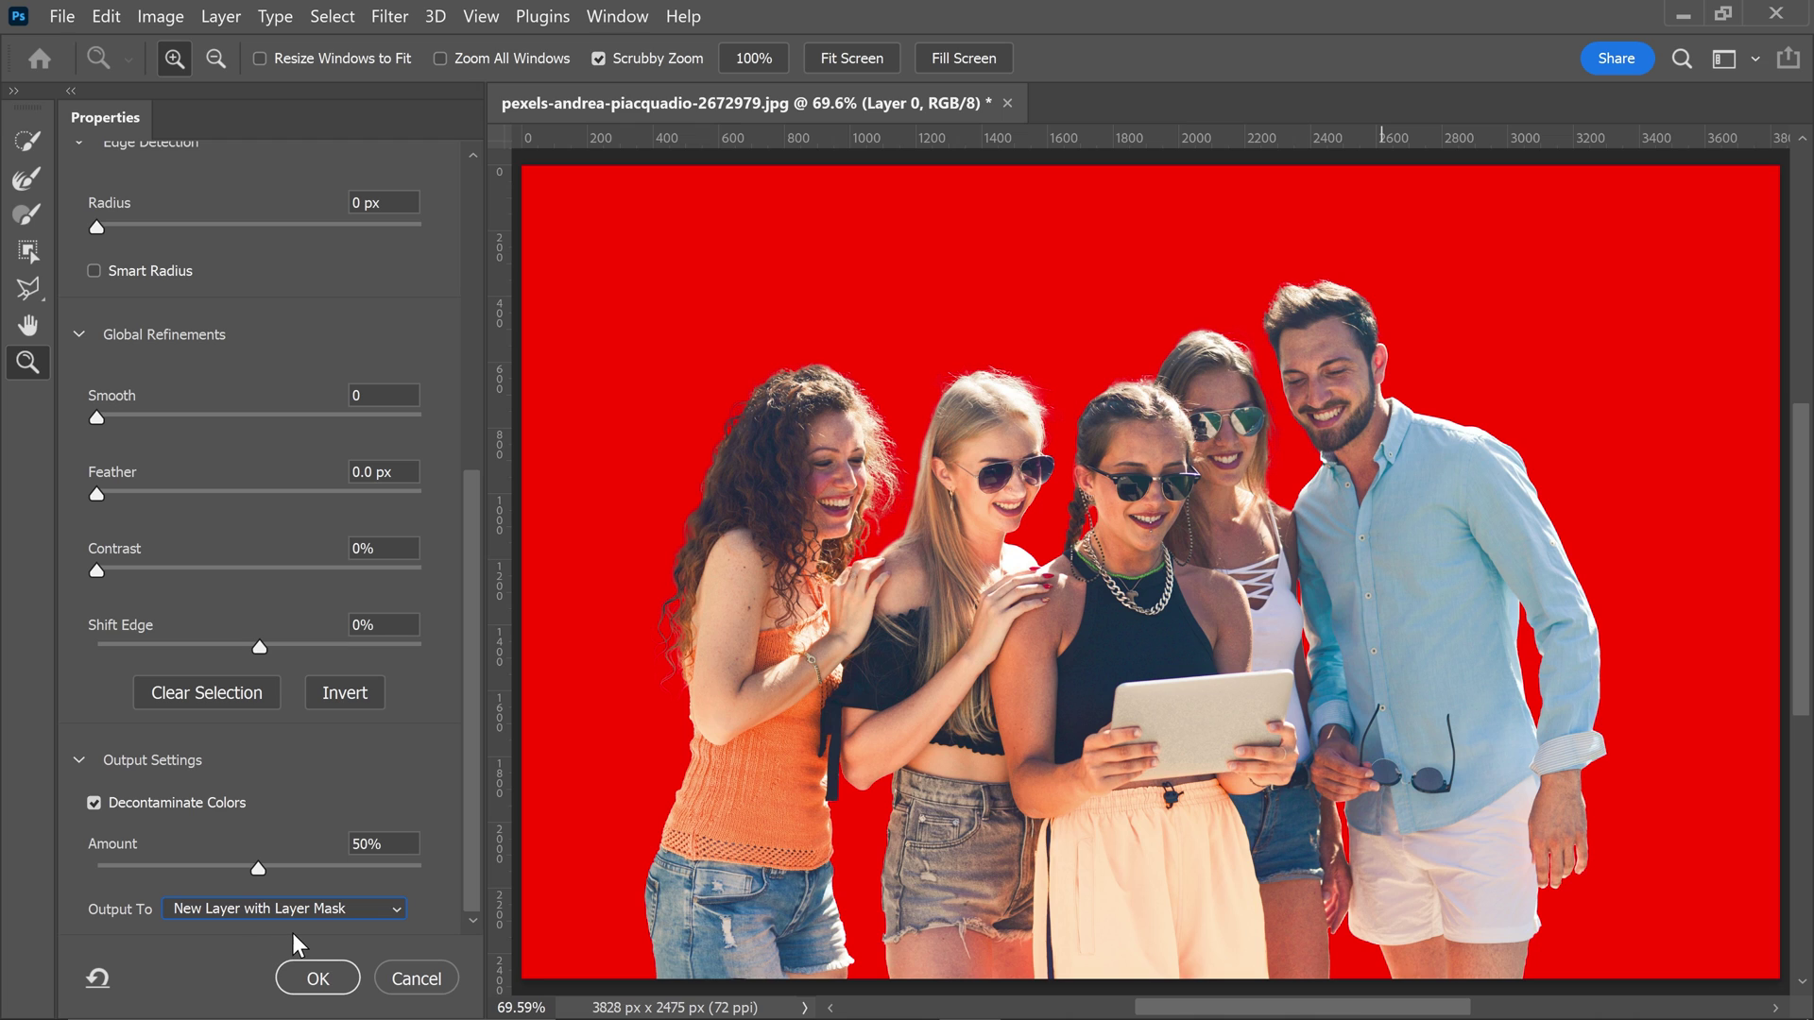
left_click(317, 978)
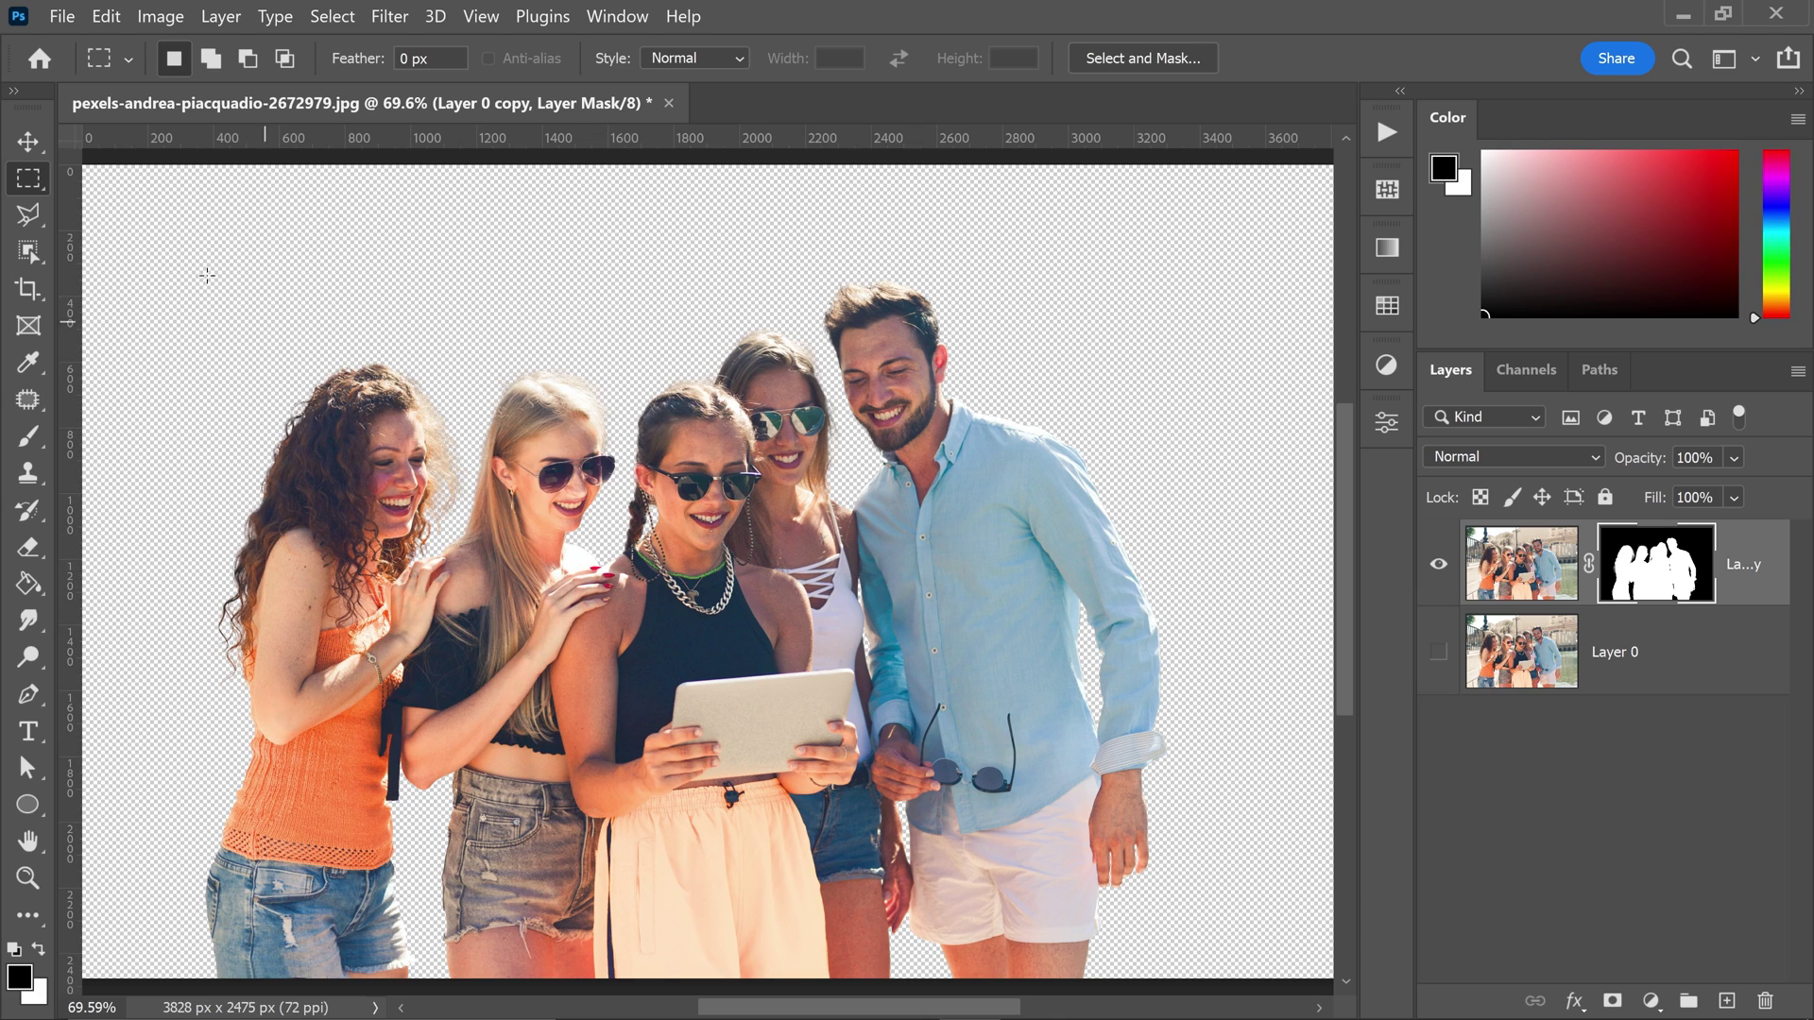
- Place pexels-tobi-463734.jpg, enlarge it to cover the canvas, and move its layer below the cut-out
left_click(30, 147)
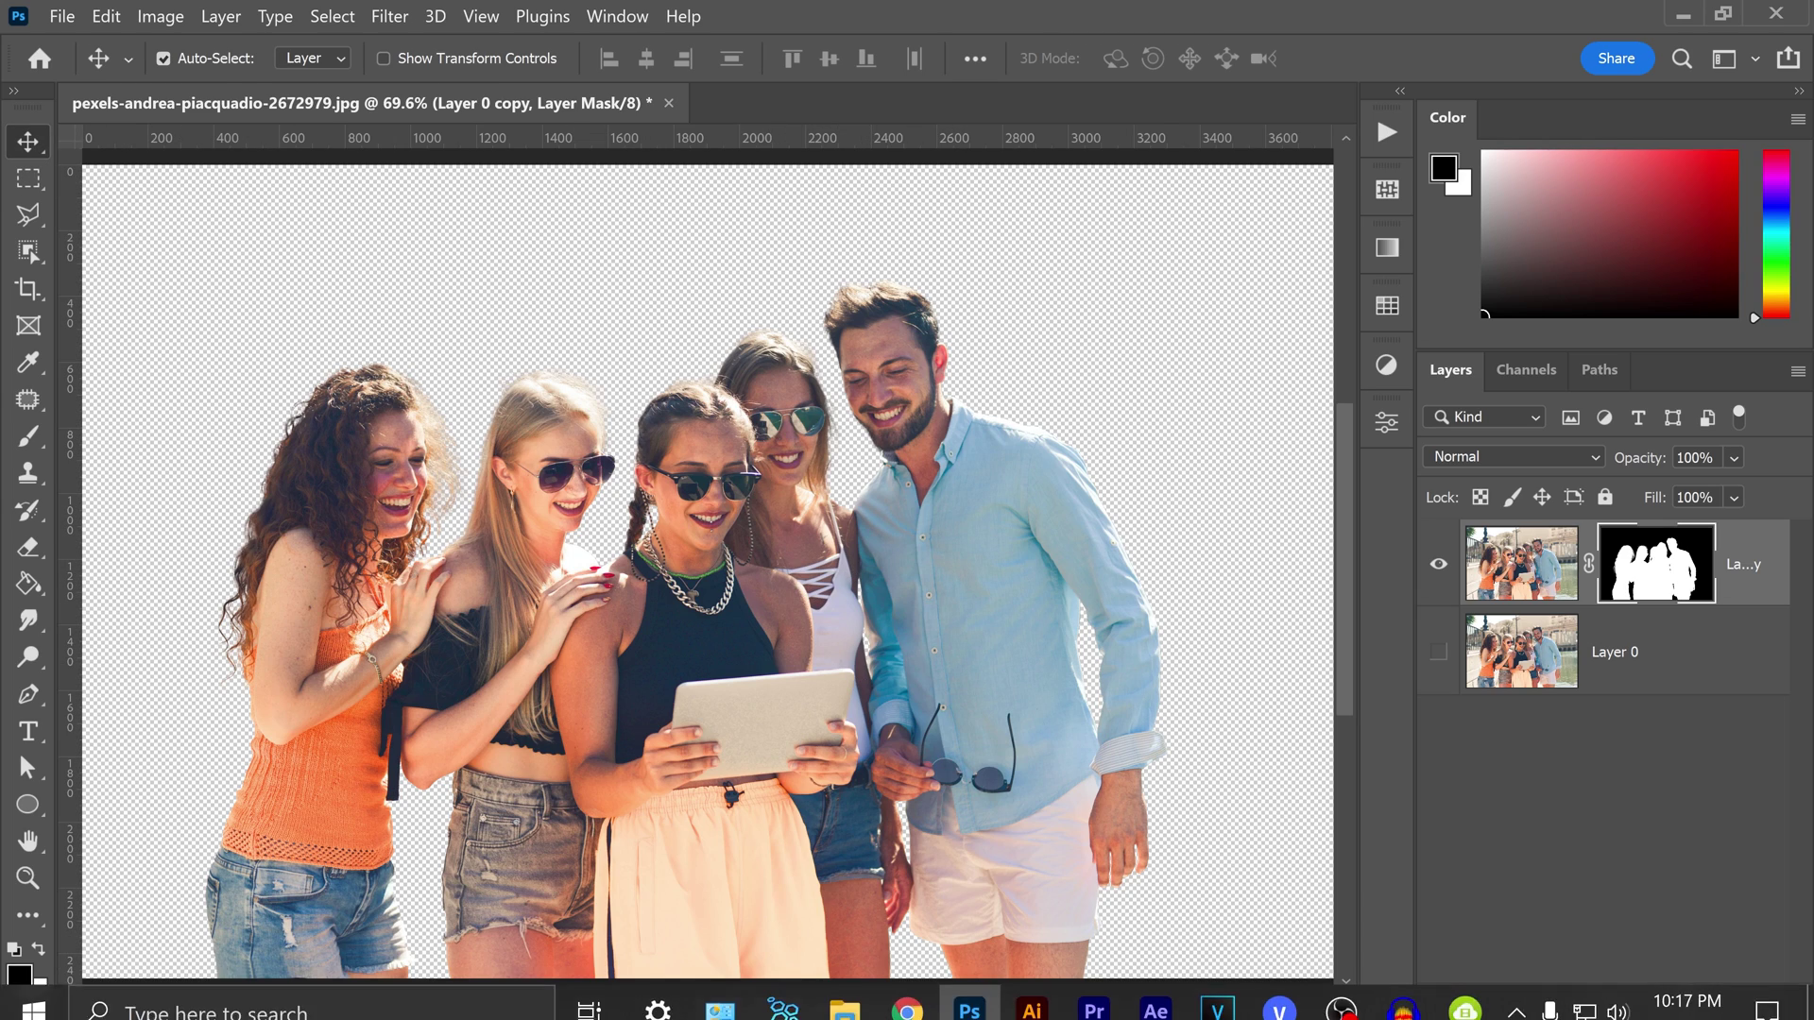
left_click(828, 1016)
left_click_drag(520, 322, 871, 518)
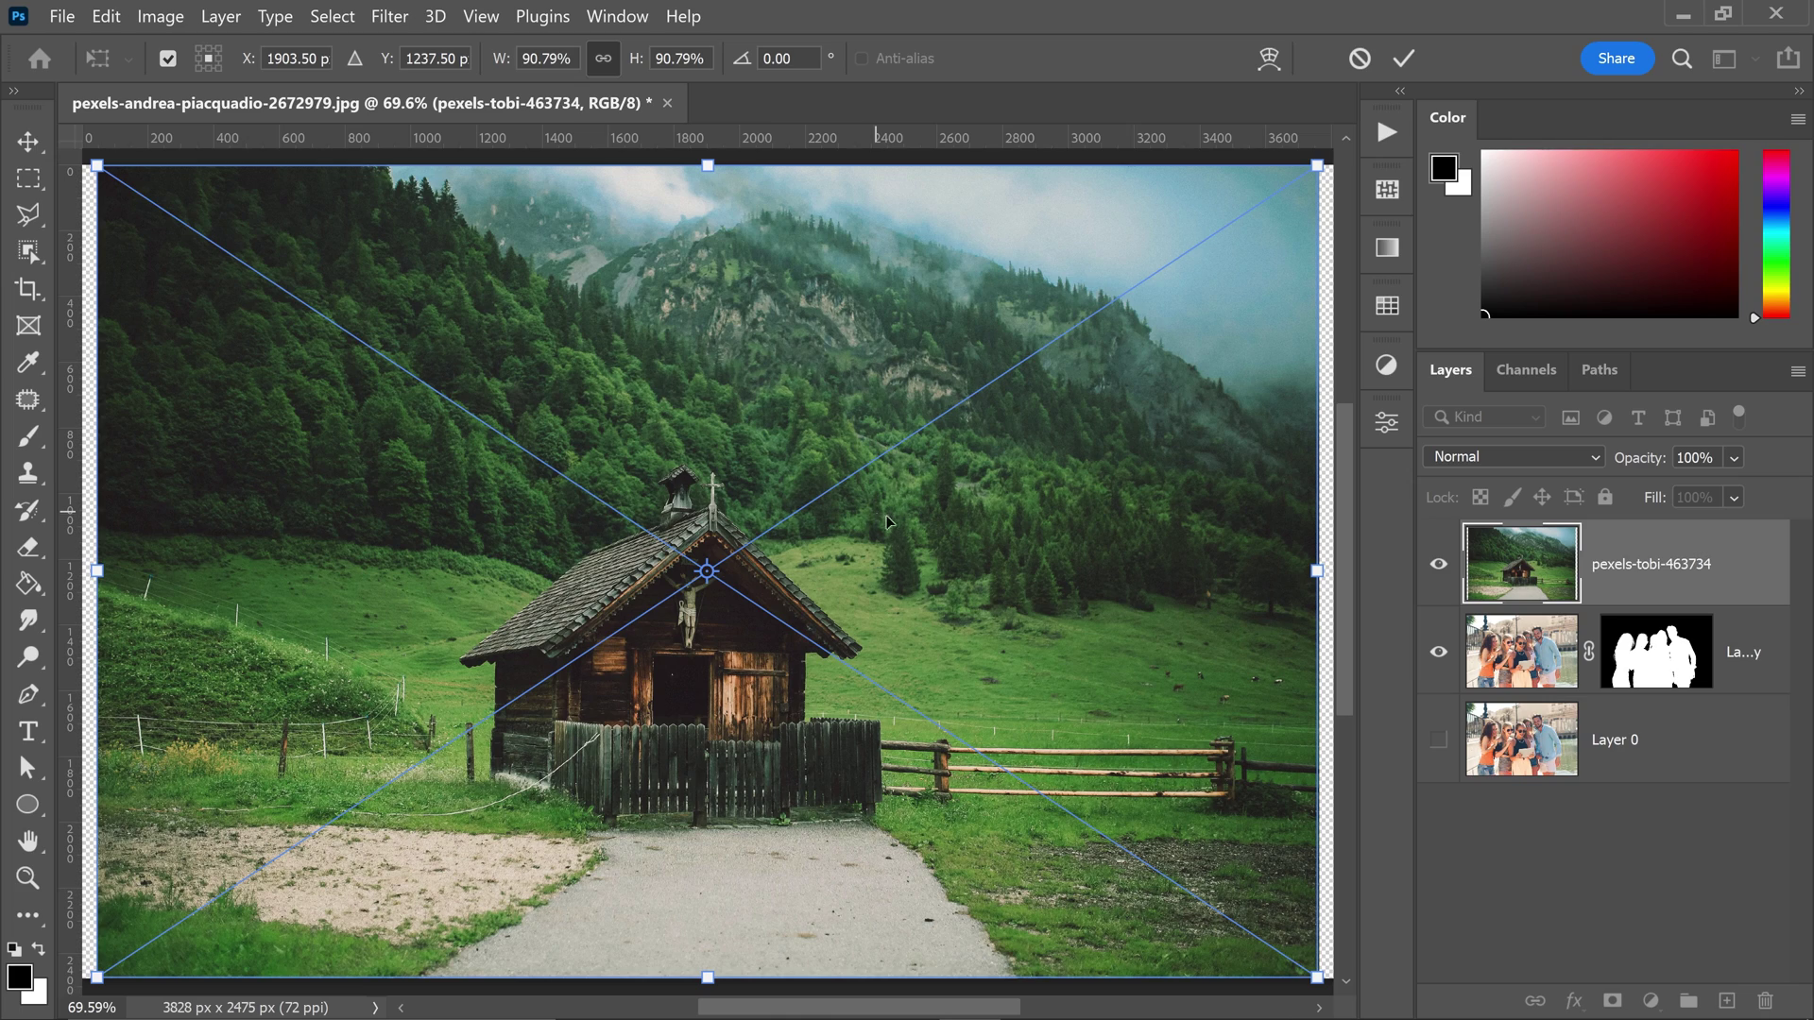
left_click_drag(1317, 167, 1349, 149)
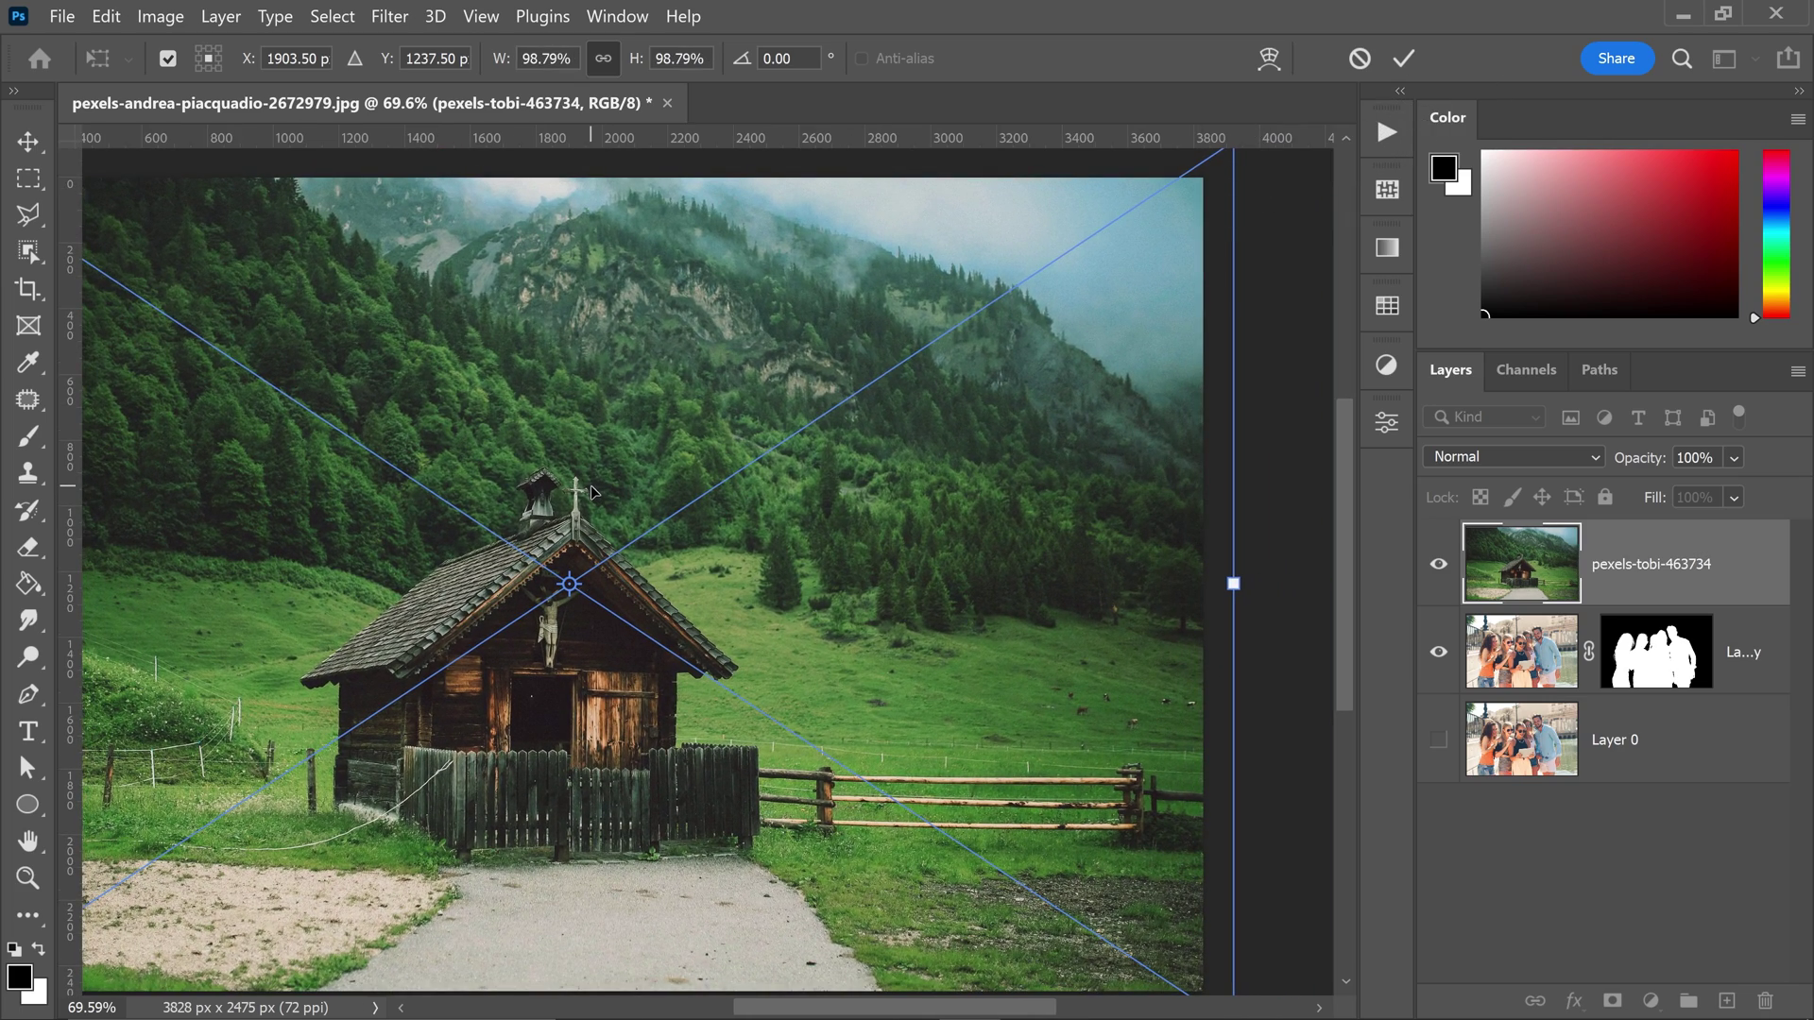
key("Return")
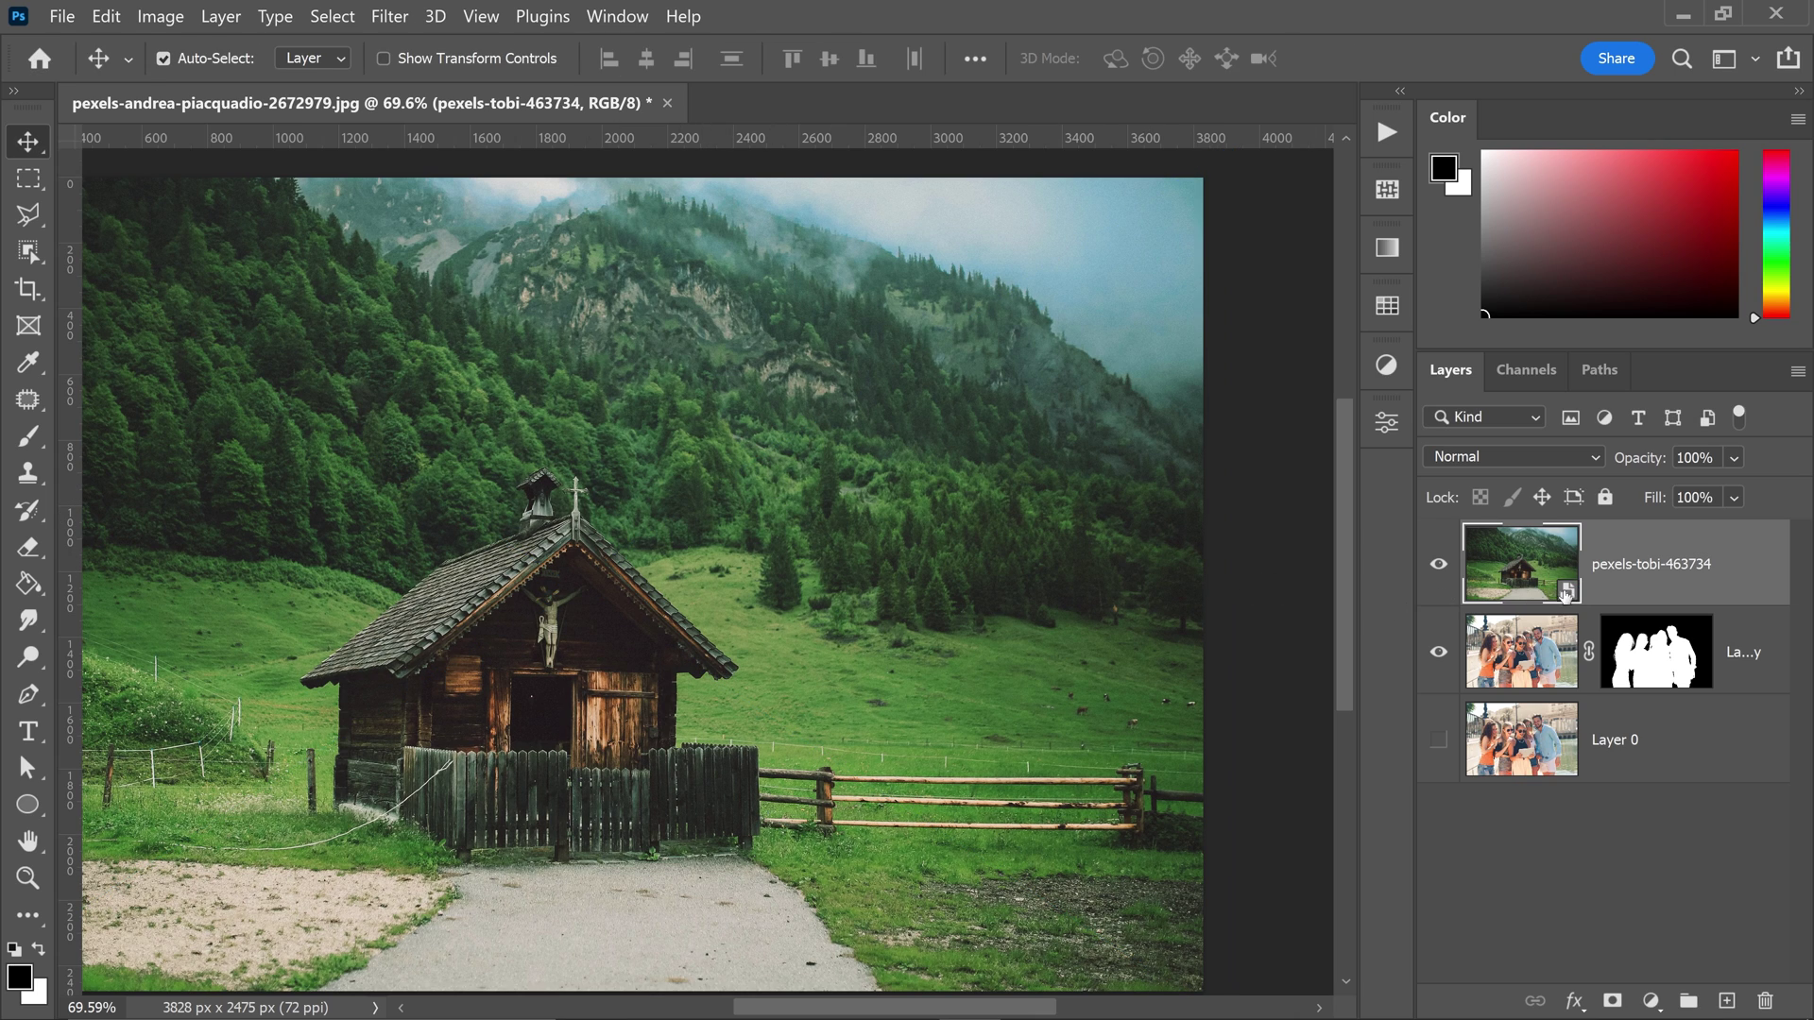
left_click_drag(1643, 576, 1625, 667)
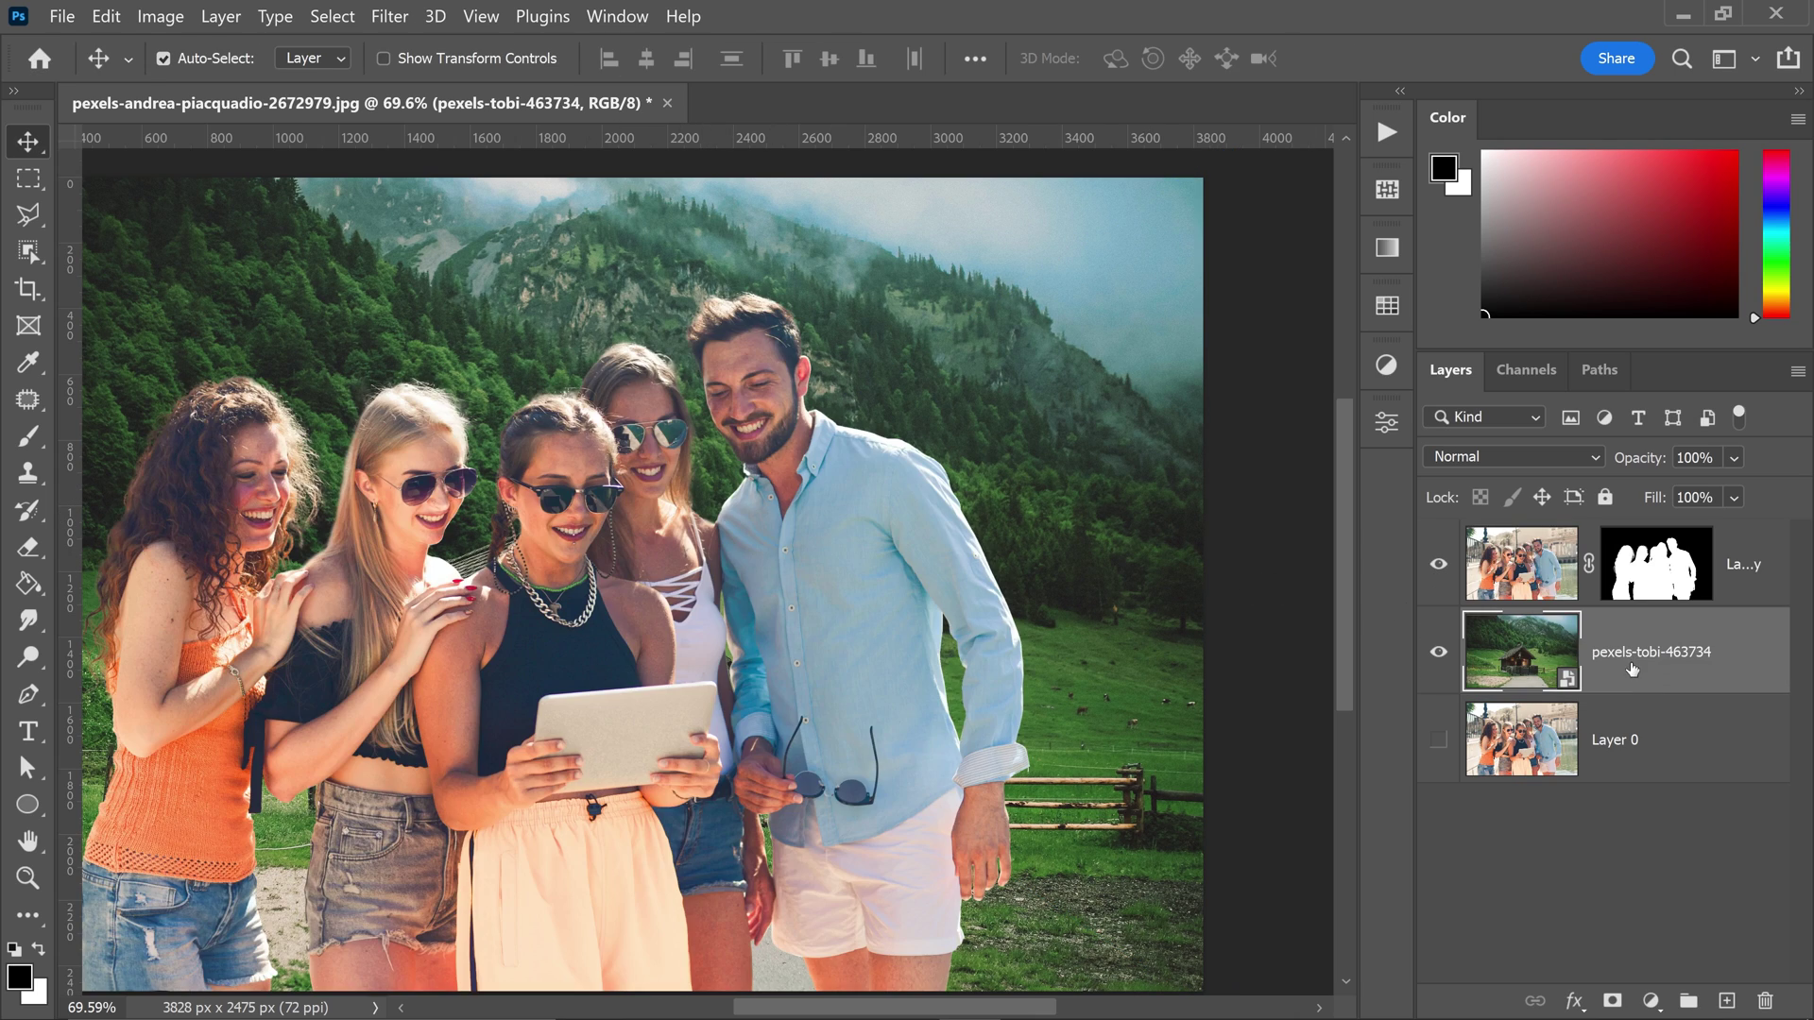
scroll(1143, 729, "down", 2)
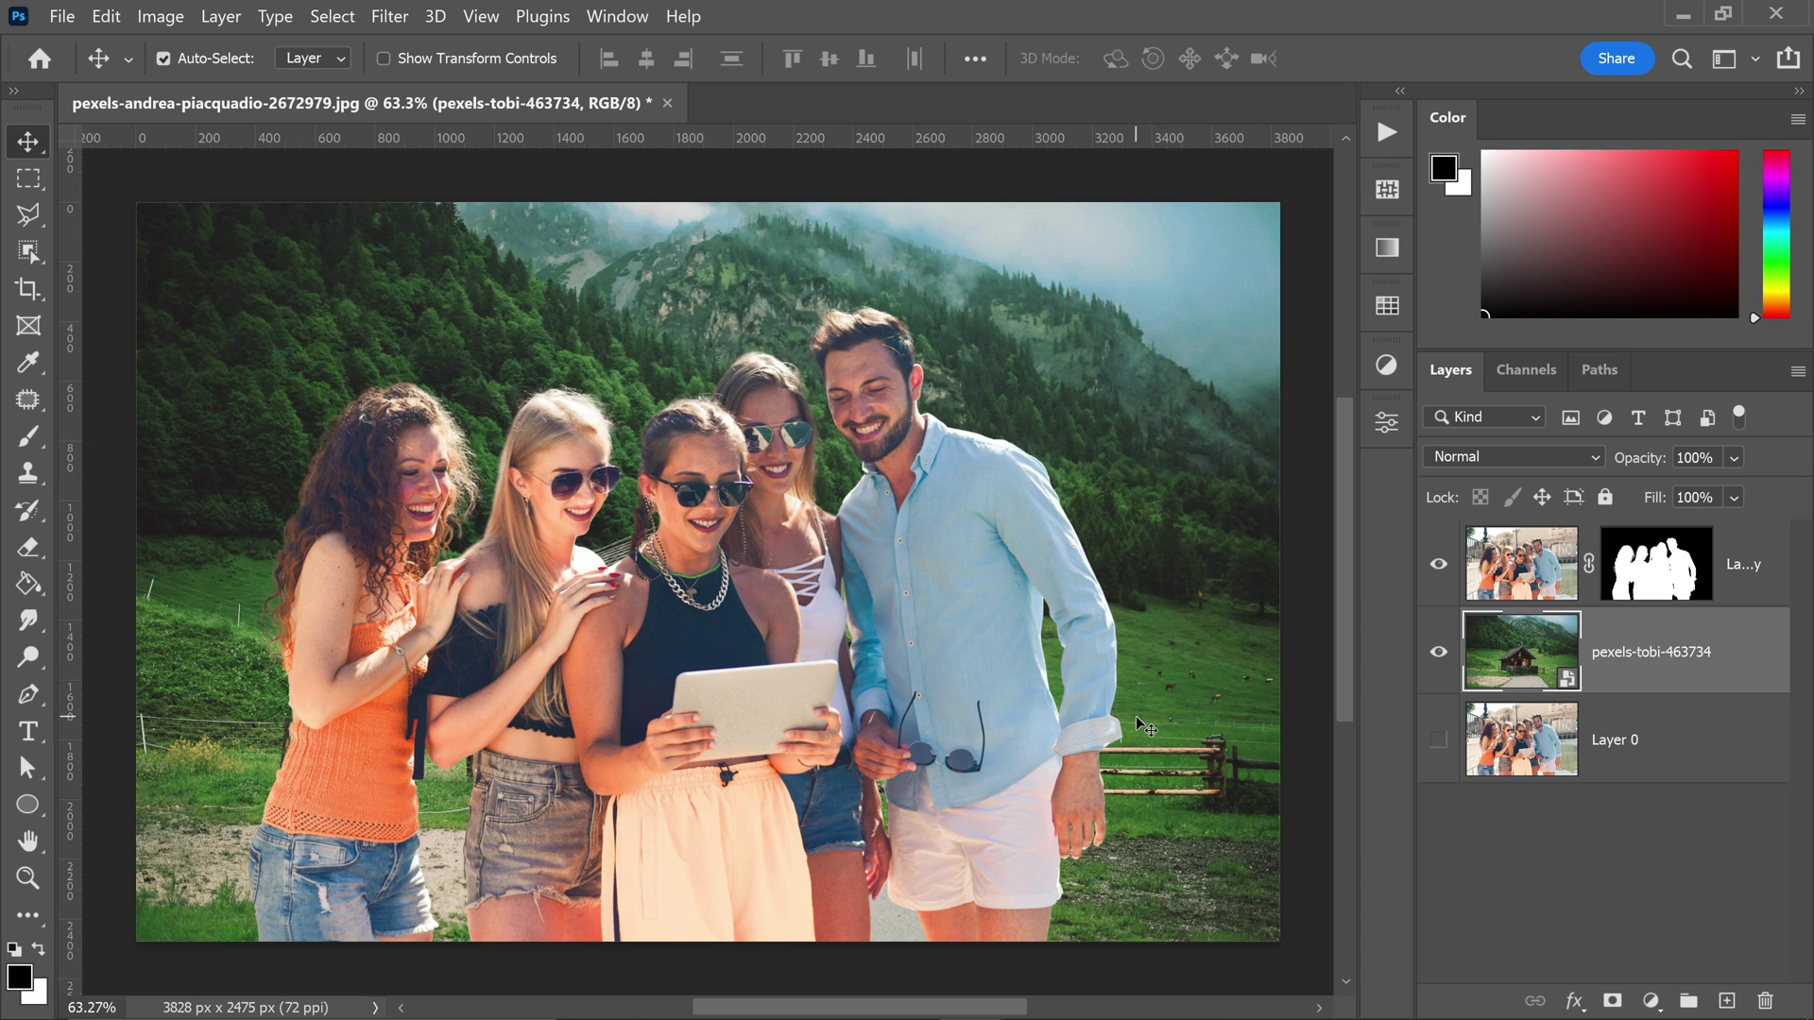